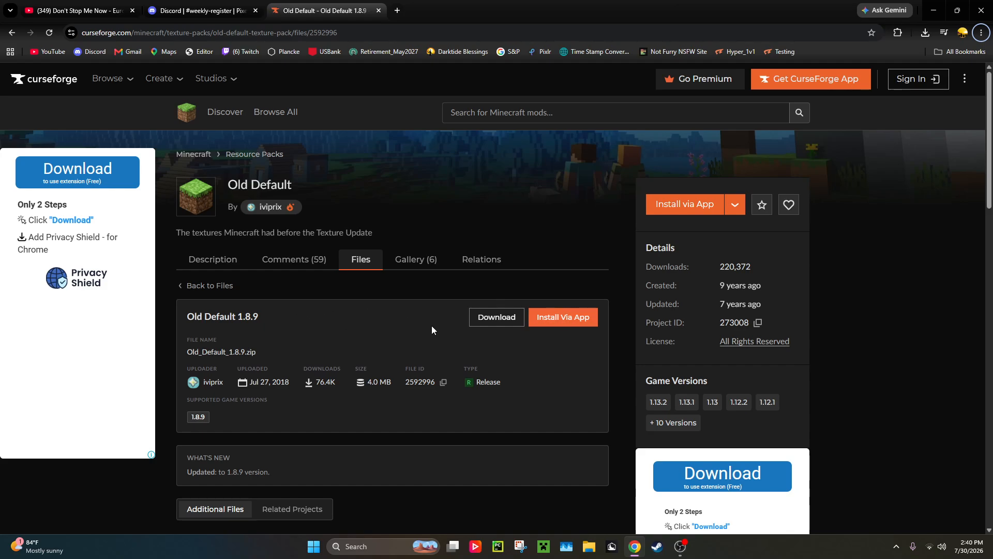
Step: Download the Old Default 1.8.9 resource pack zip and show it in the Downloads folder
left_click(482, 323)
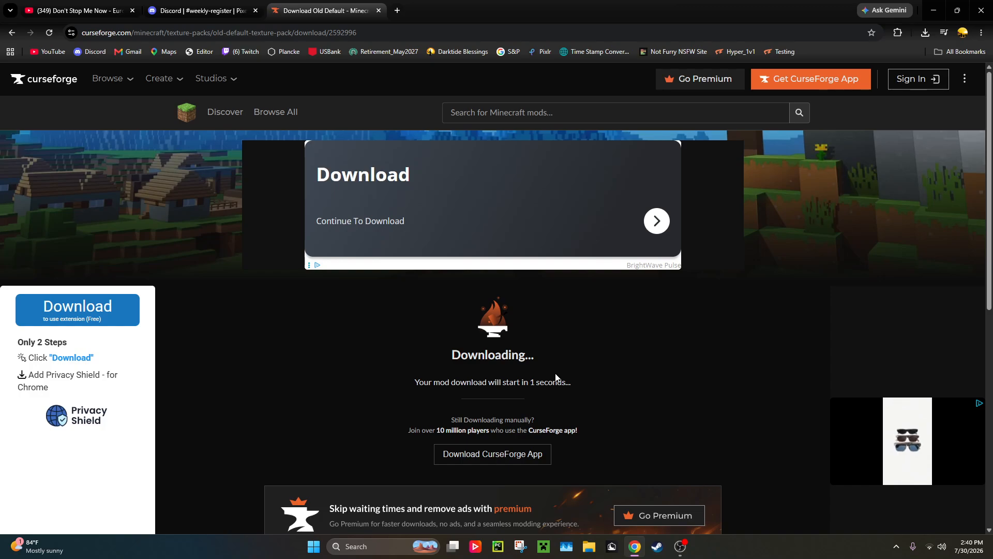
left_click(926, 34)
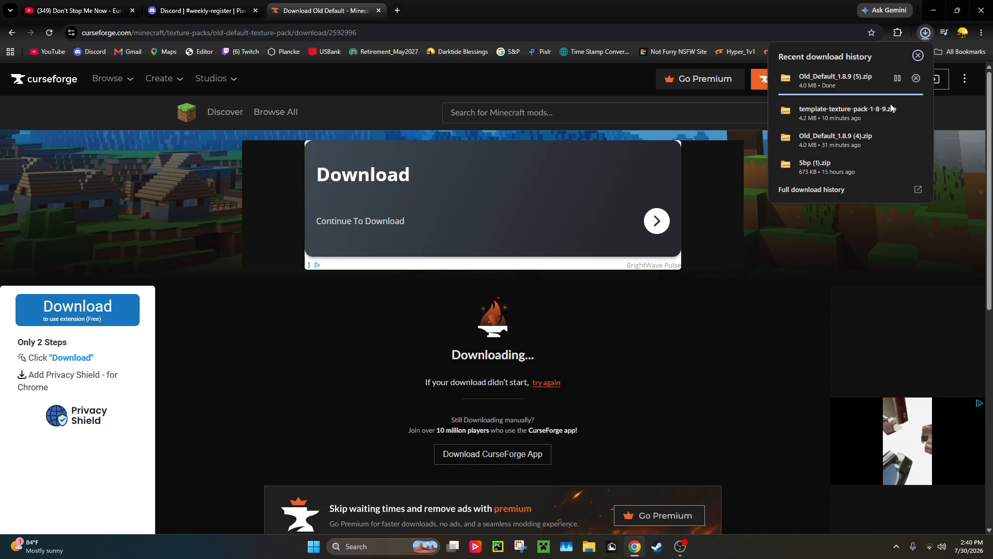
left_click(896, 110)
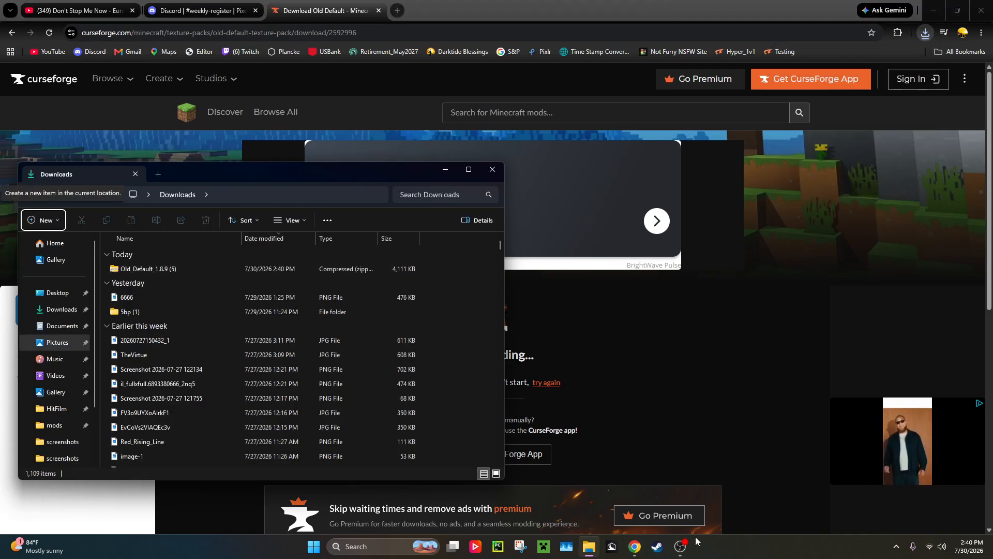
Step: Extract the downloaded Old_Default_1.8.9 (5) zip into its own folder in Downloads
right_click(131, 272)
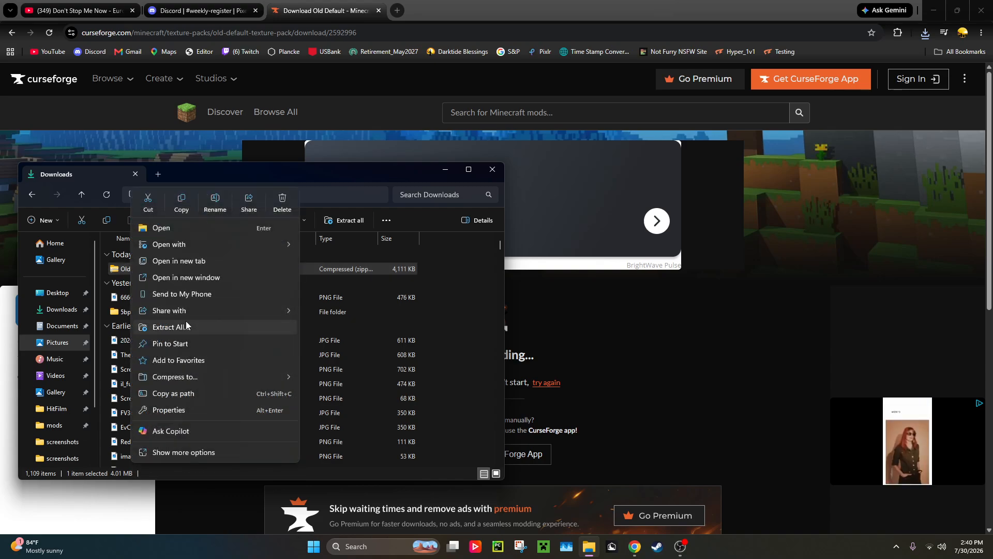
left_click(184, 326)
left_click(586, 370)
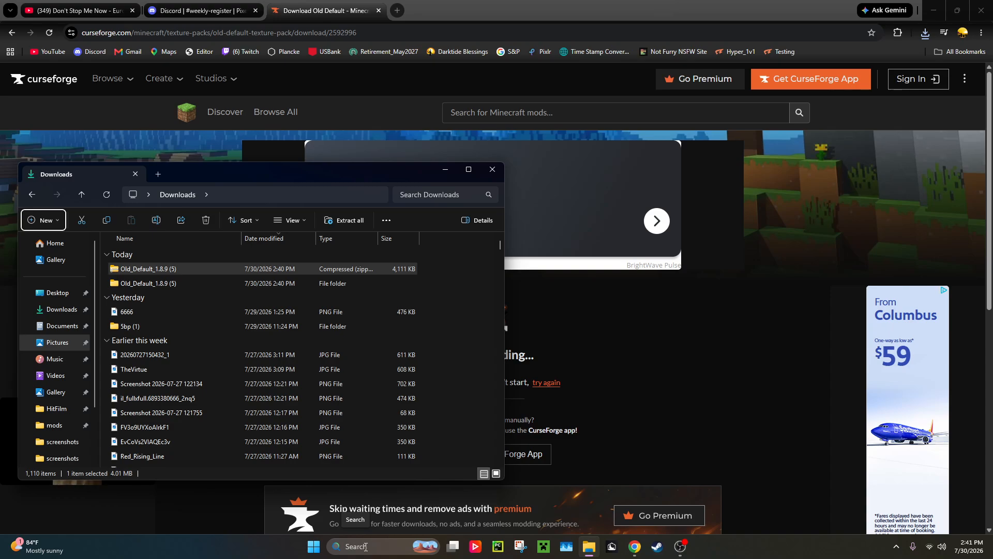
Step: Open the resourcepacks folder inside .minecraft, reached through %appdata%
left_click(366, 547)
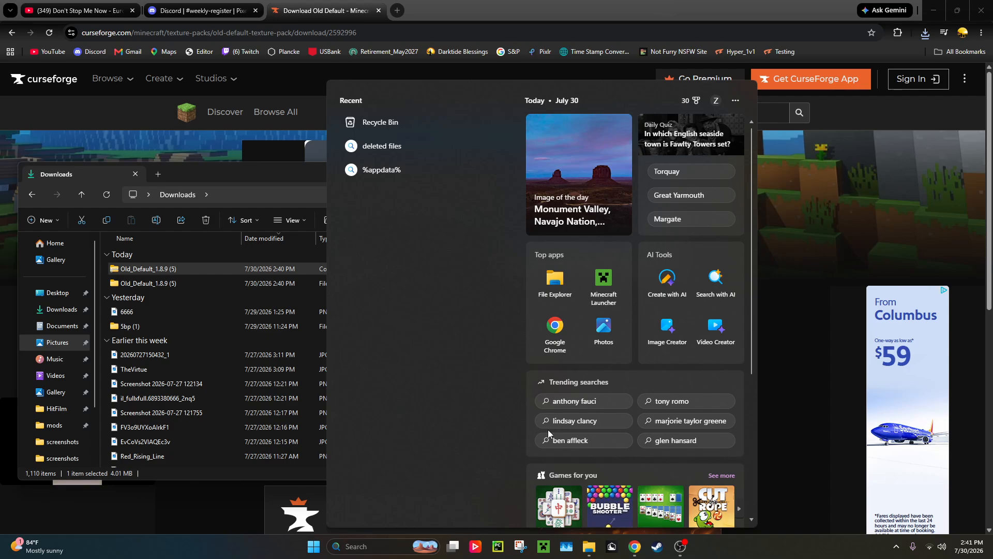
type("%appdata%")
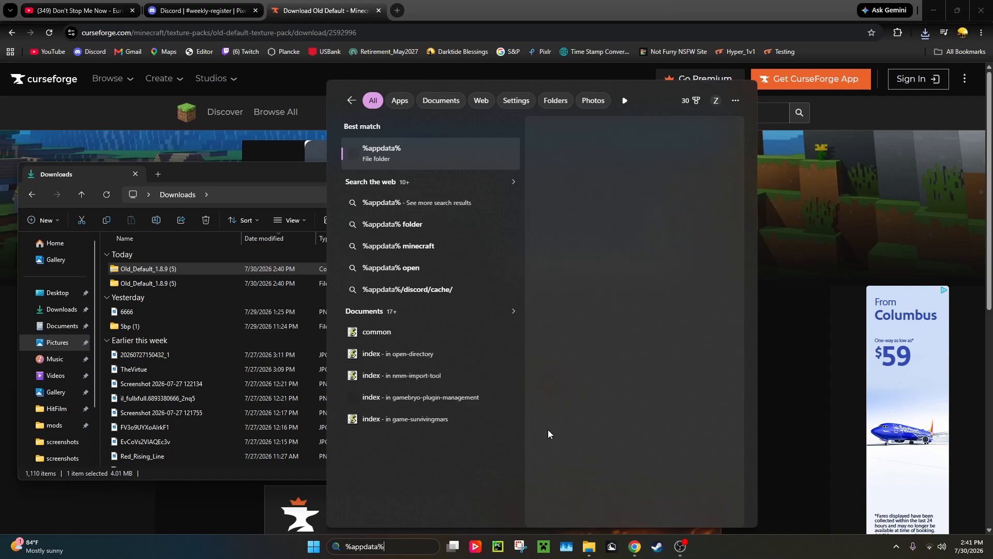
key("Return")
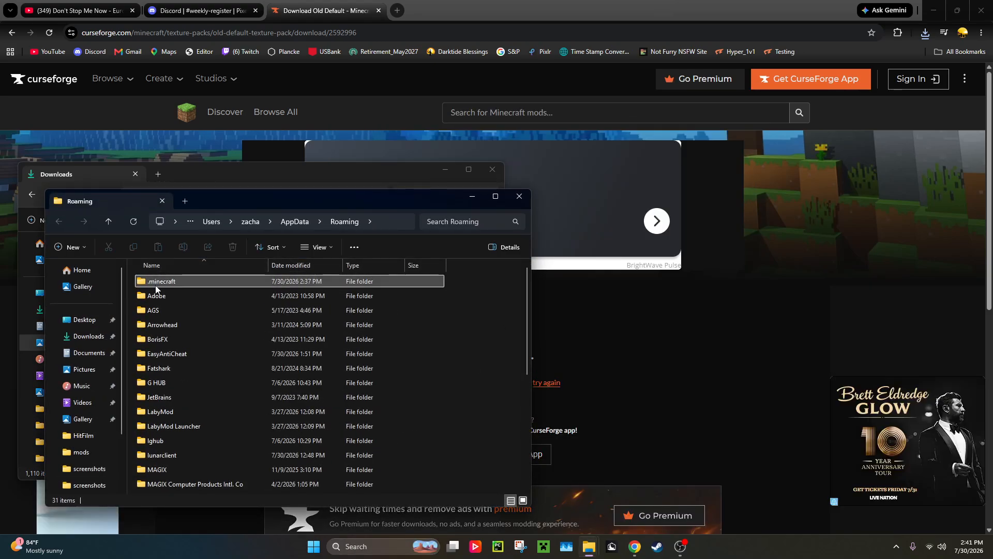
scroll(170, 310, "down", 6)
scroll(187, 339, "up", 6)
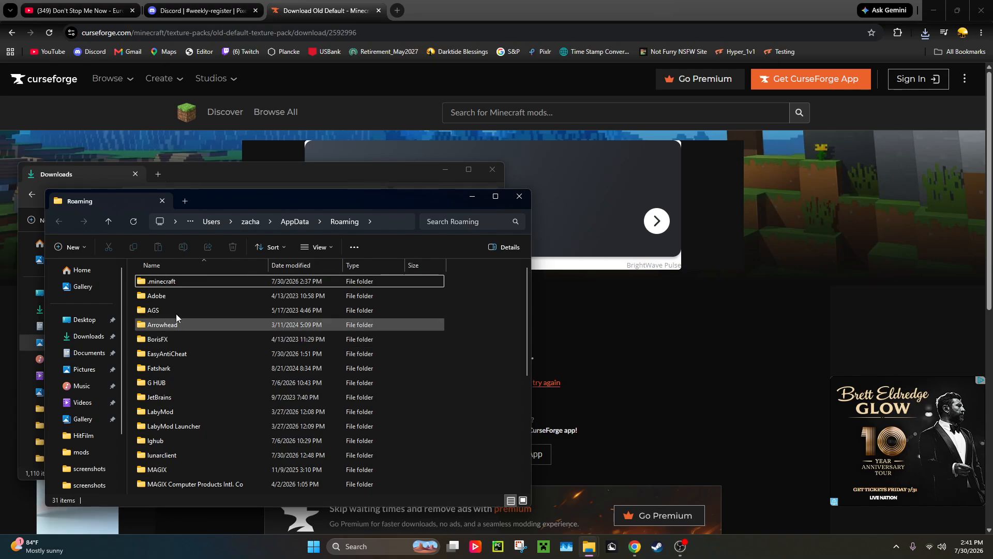
double_click(179, 283)
scroll(179, 284, "down", 3)
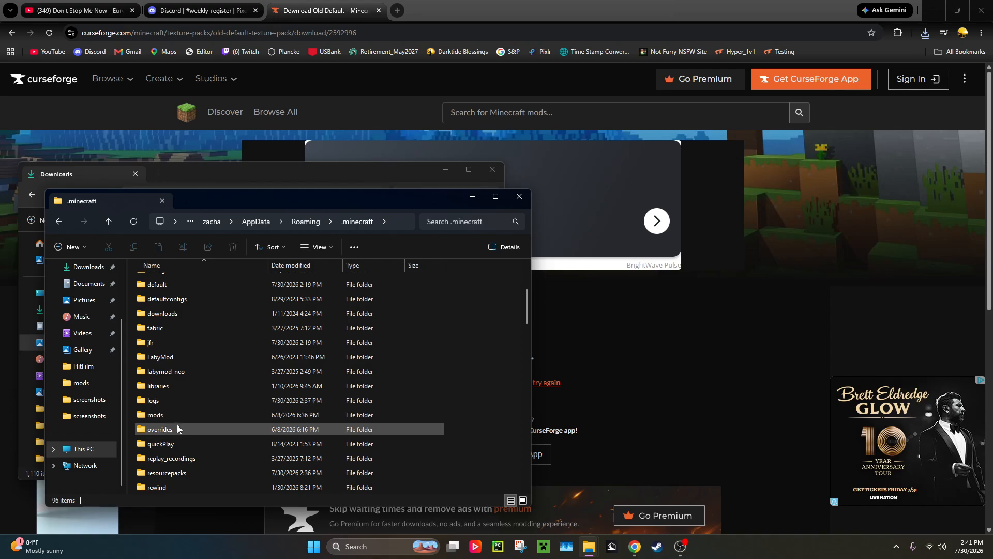
double_click(181, 473)
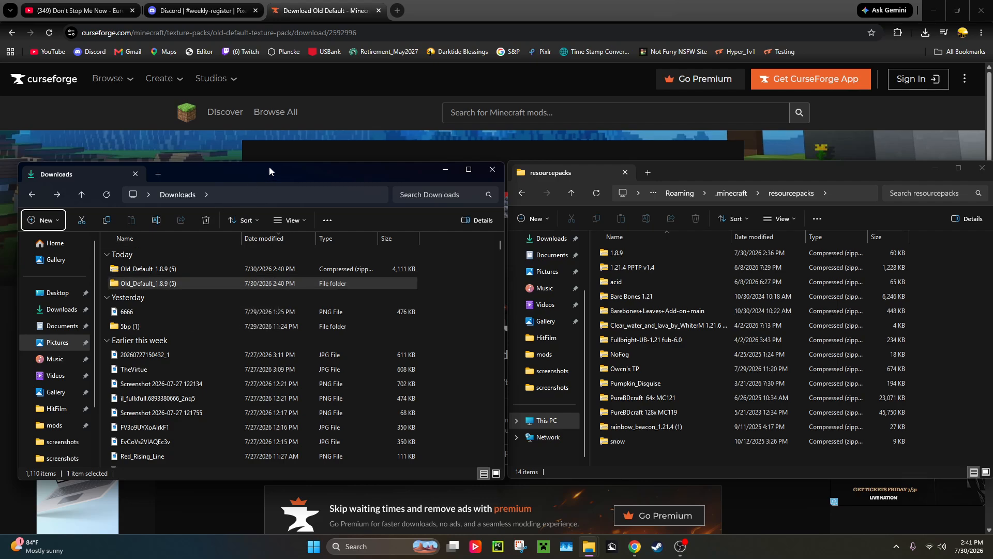
Step: Place the two folder windows side by side, opening the 1.8.9 reference pack and the extracted Old_Default_1.8.9 (5) folder
left_click_drag(262, 171, 252, 172)
left_click_drag(729, 173, 728, 170)
double_click(640, 249)
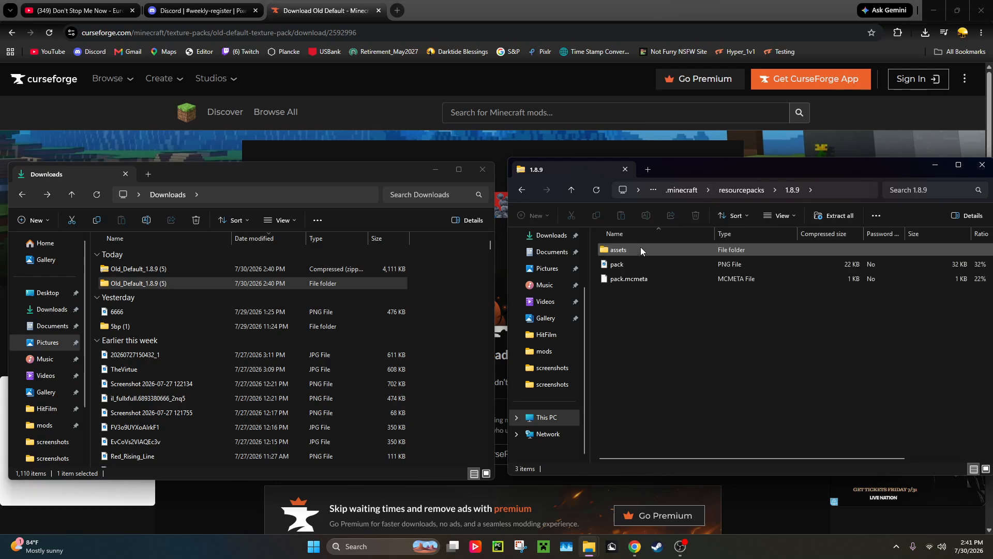
double_click(197, 283)
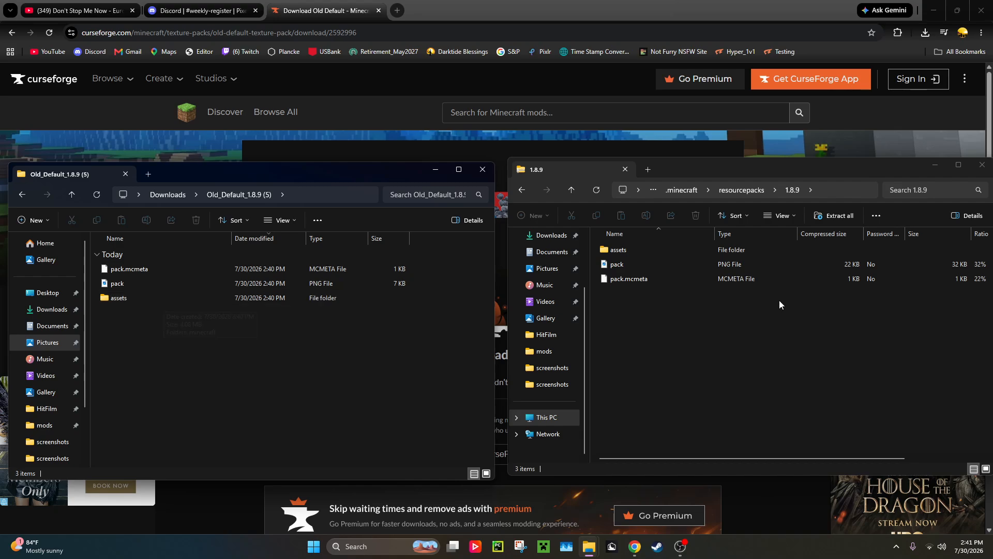
Step: Paste a copy of gray_stained_glass_pane from assets/minecraft/blockstates into models, delete that copy, and return to the extracted pack's root folder
double_click(155, 298)
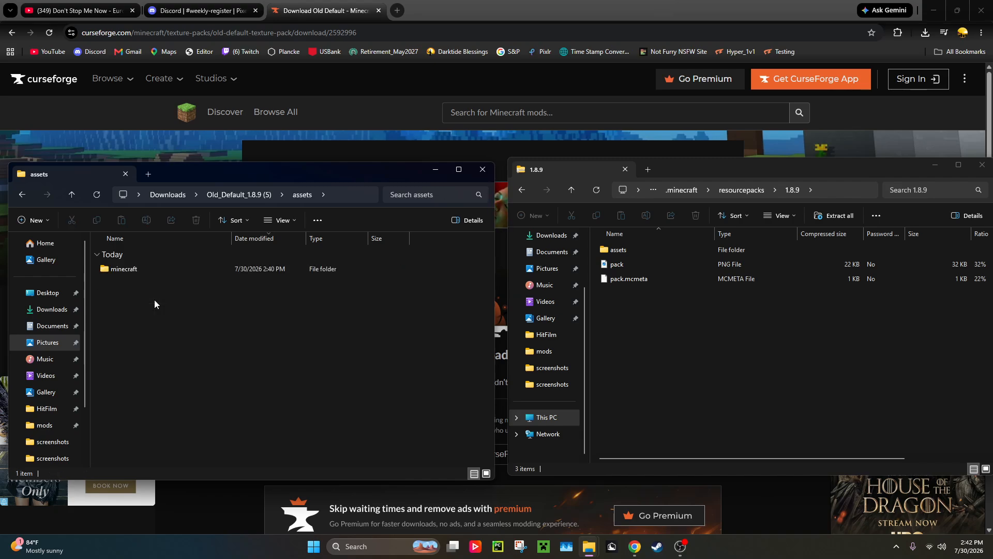
double_click(156, 268)
double_click(157, 269)
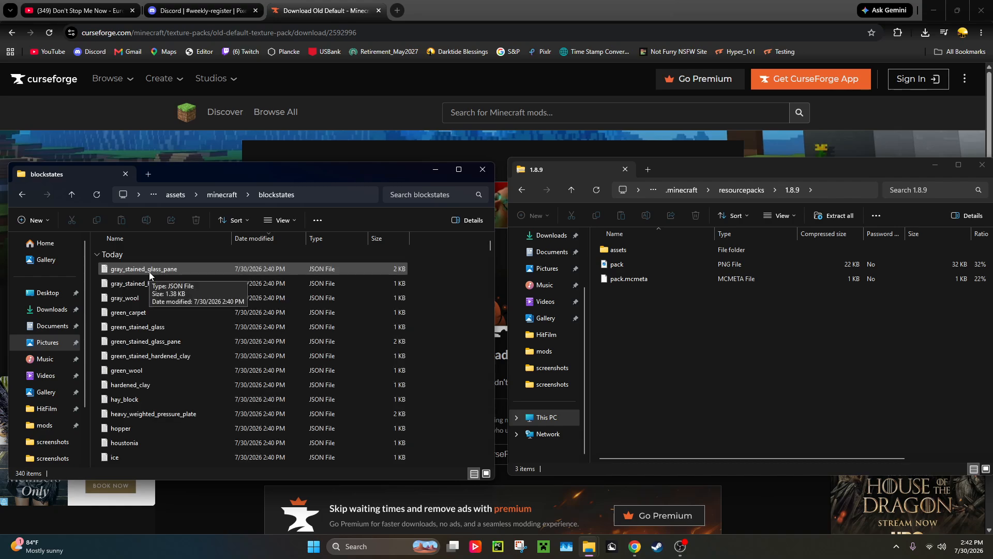
left_click(149, 272)
left_click(22, 194)
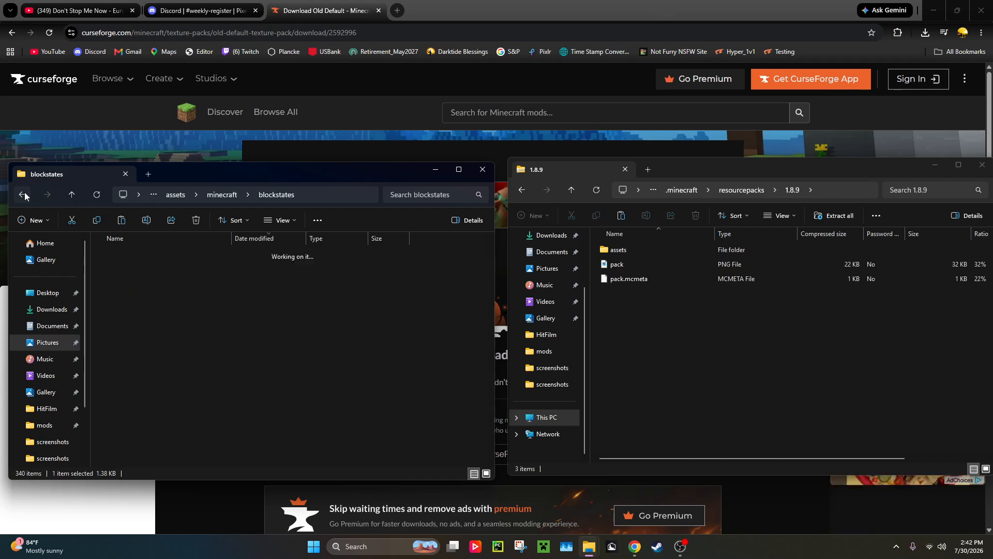
left_click(124, 287)
double_click(123, 285)
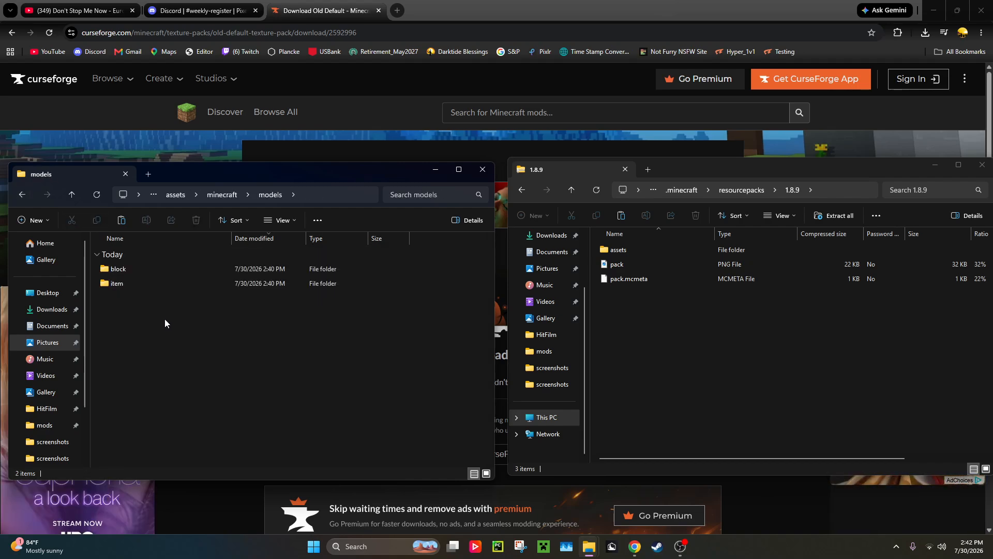
key("ctrl+v")
key("Delete")
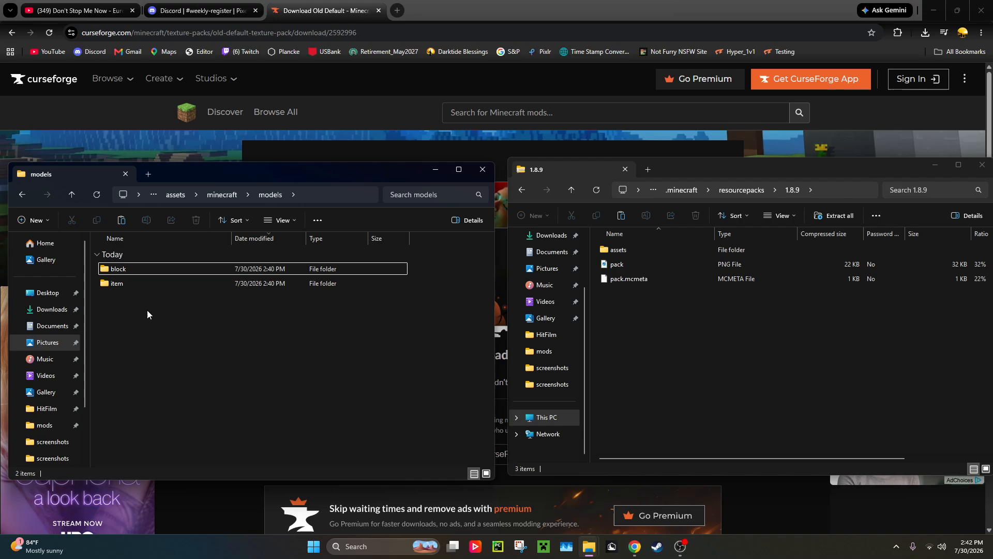
left_click(24, 194)
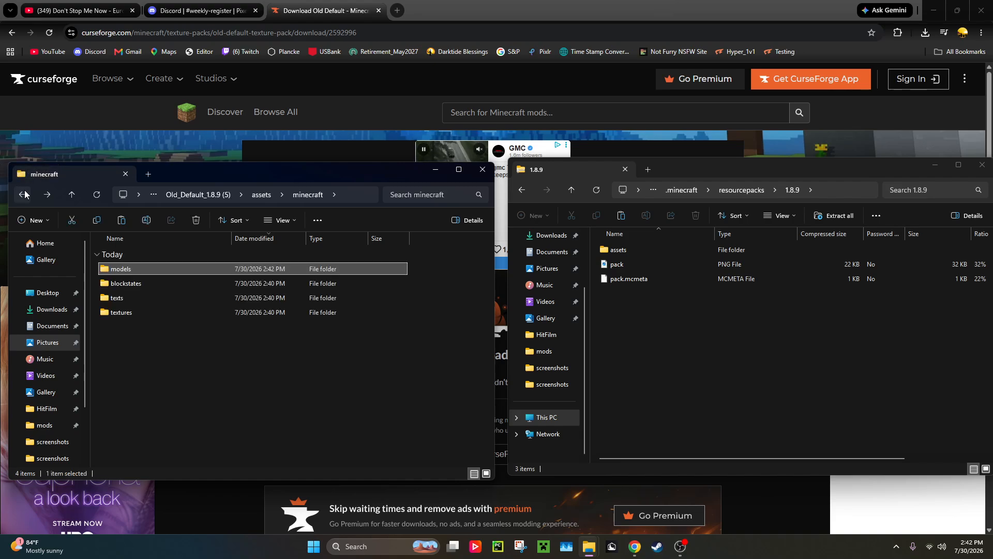
left_click(24, 194)
left_click(24, 194)
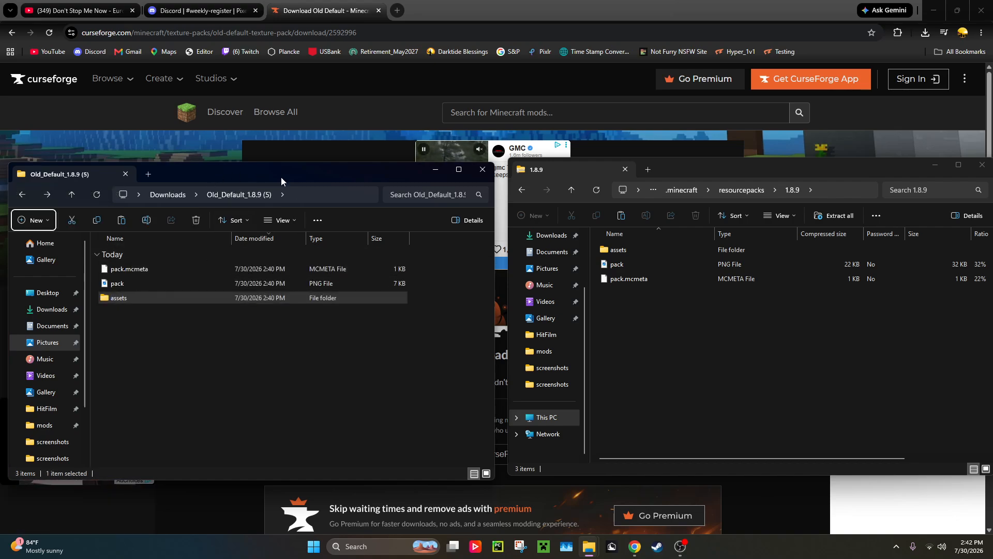
Step: Open assets/minecraft in both packs and delete the models, blockstates and texts folders from the extracted pack
double_click(177, 299)
double_click(618, 250)
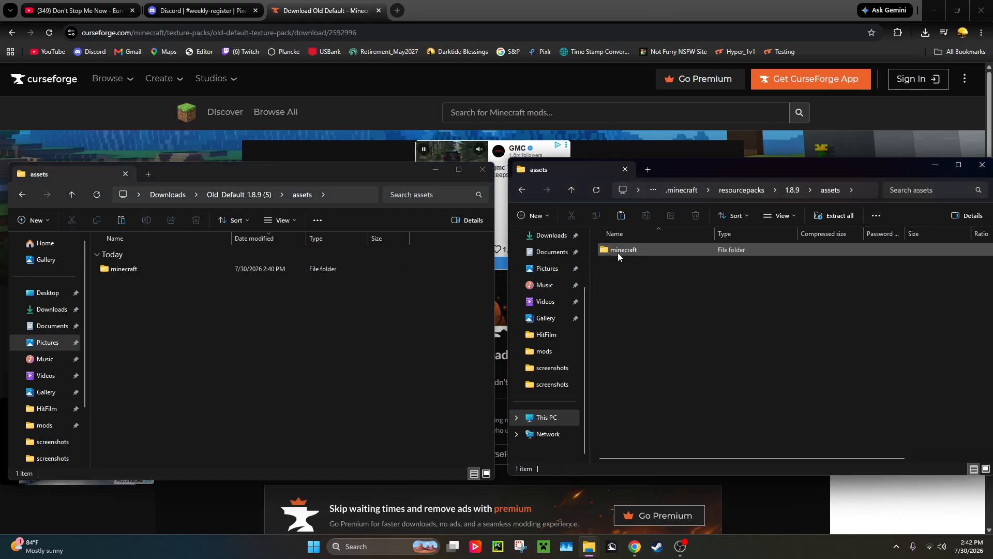
double_click(618, 251)
double_click(172, 268)
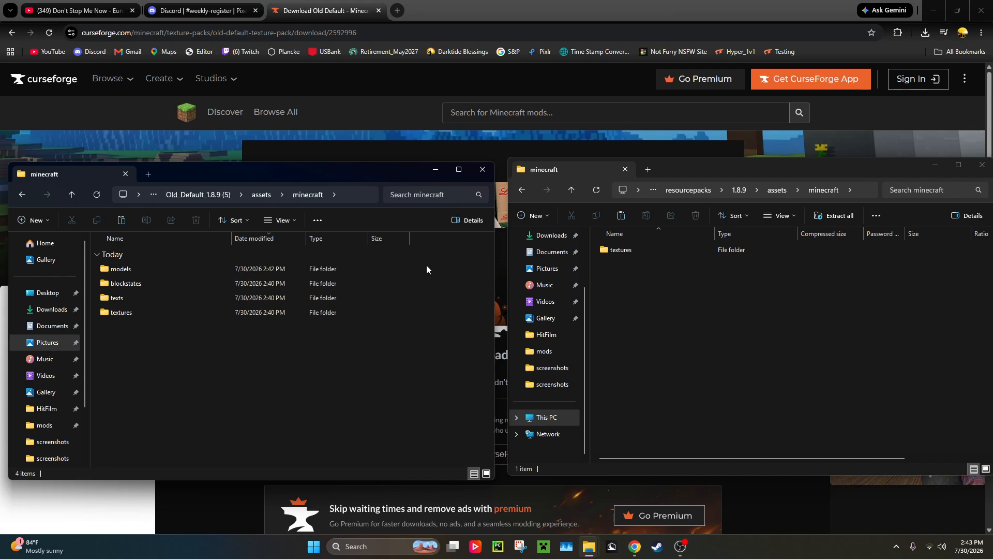
left_click_drag(426, 265, 347, 294)
key("Delete")
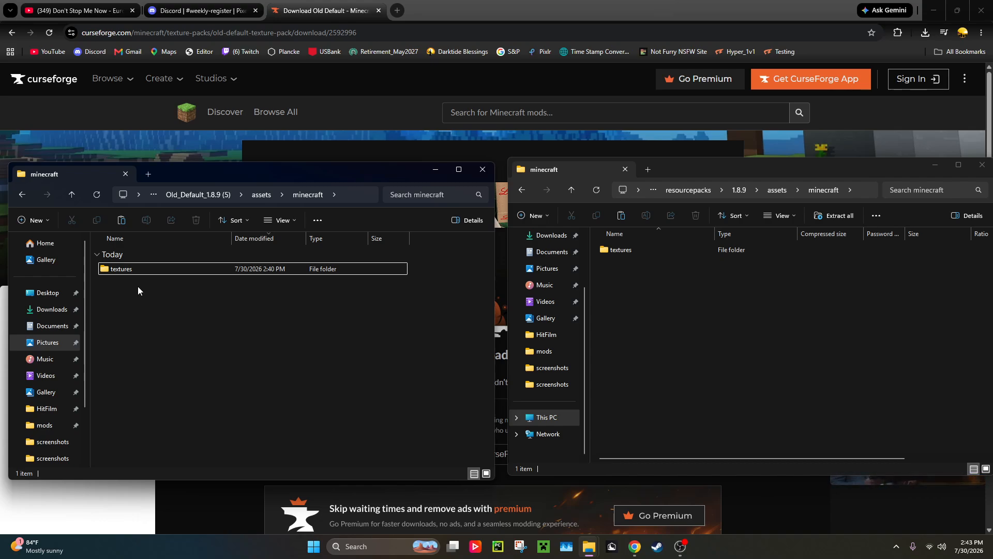
Step: Open textures in both packs and delete every folder except blocks, gui and particle from the extracted pack's textures
double_click(148, 269)
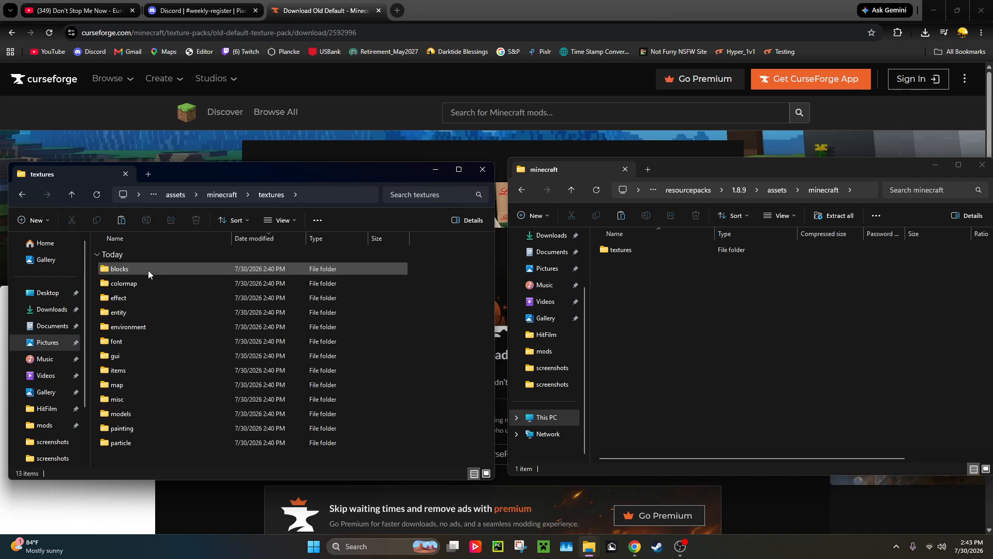
double_click(665, 249)
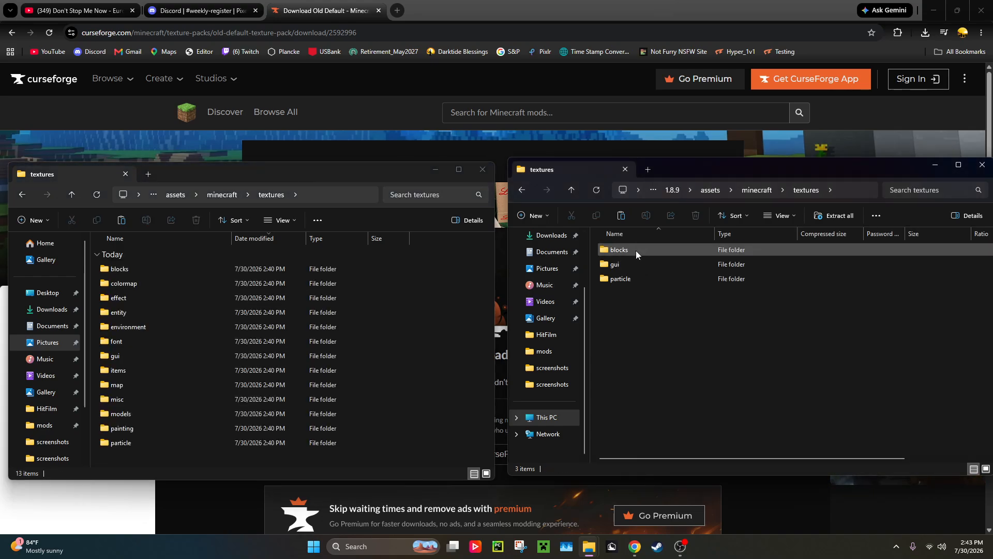
left_click(633, 264)
left_click(633, 282)
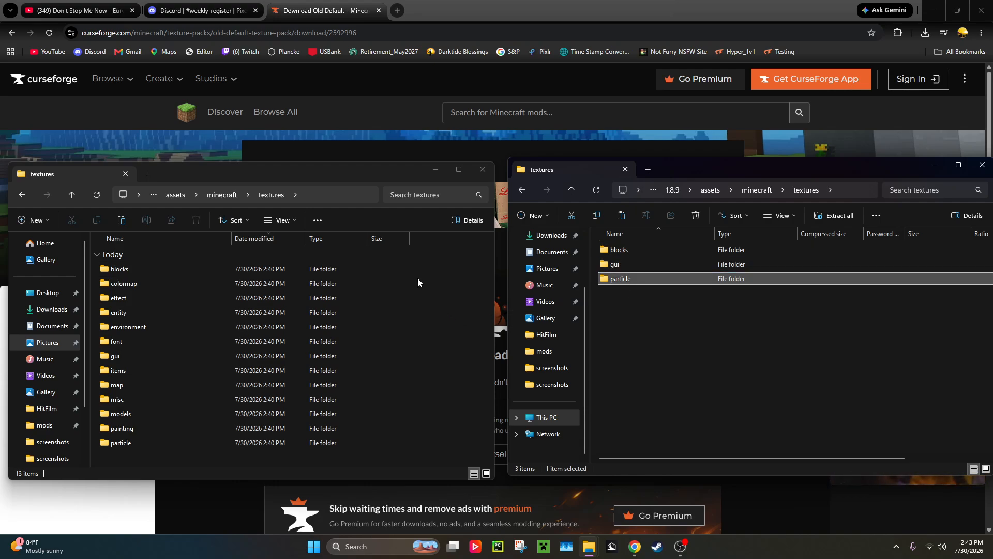
left_click_drag(418, 279, 311, 343)
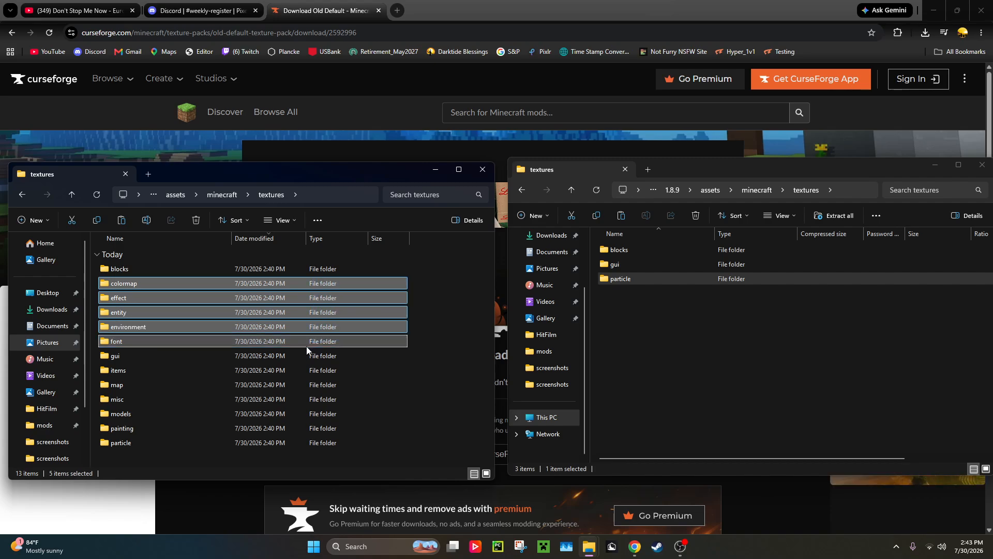
key("Delete")
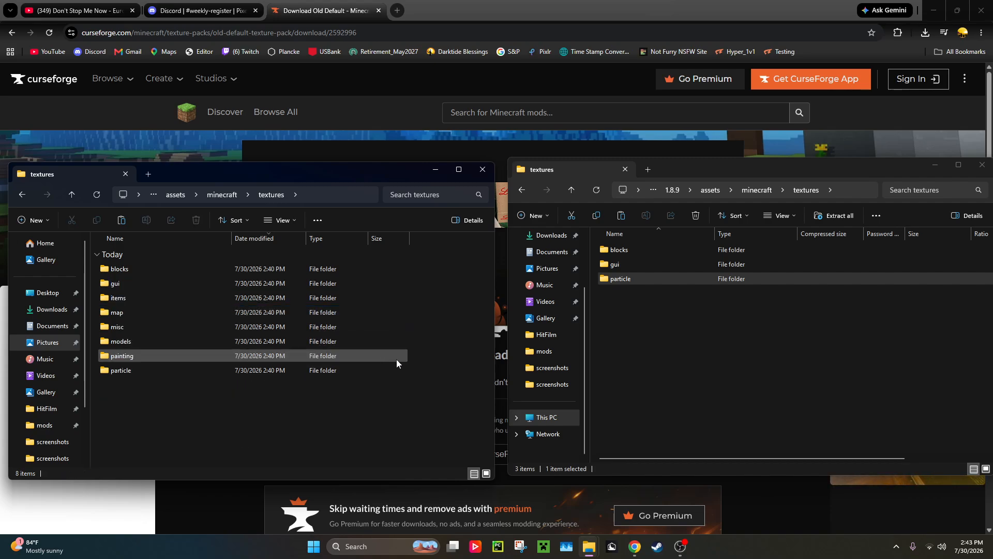
mouse_move(421, 353)
left_mouse_down()
mouse_move(321, 335)
mouse_move(258, 300)
left_mouse_up()
key("Delete")
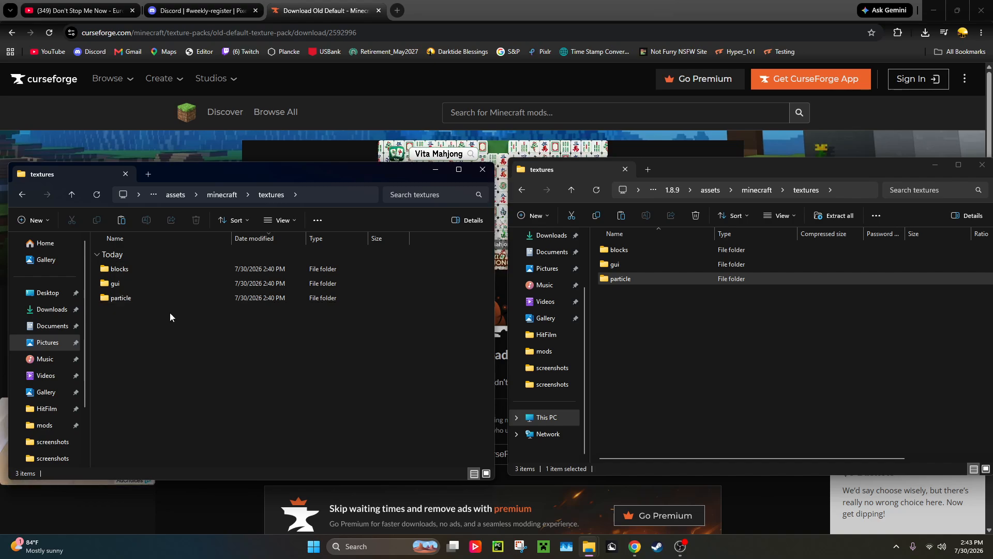
Step: Open the particle folder in both packs and delete the footprint image from the extracted pack
key("alt")
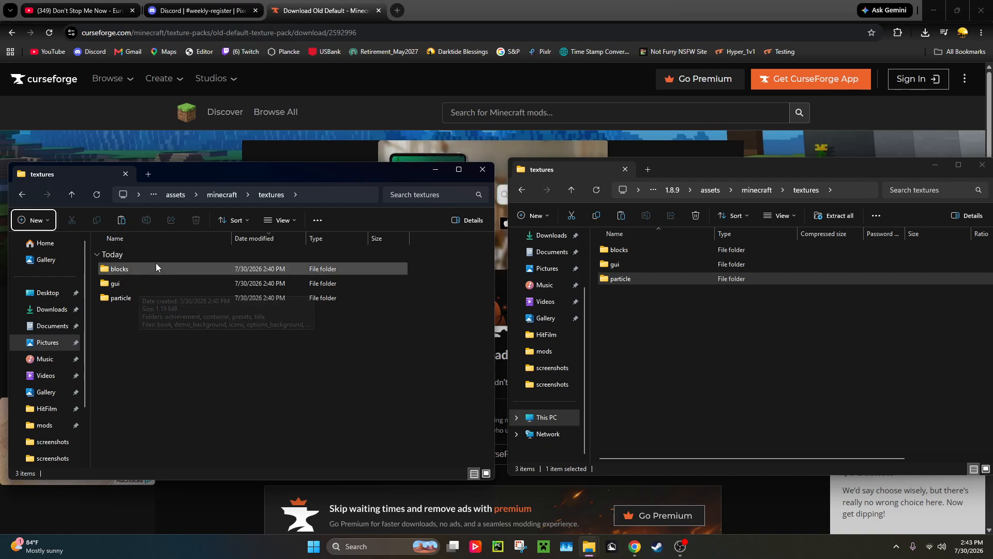
double_click(123, 300)
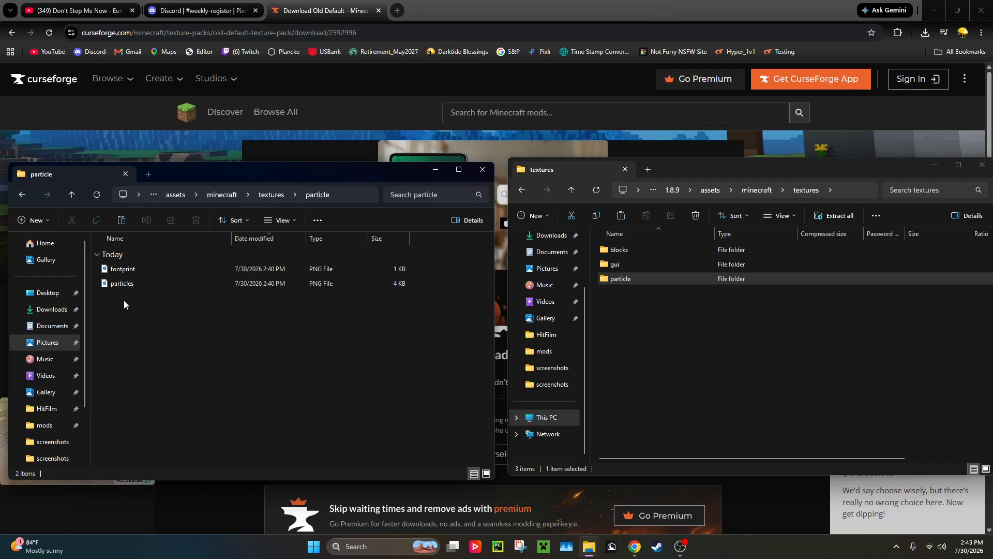
double_click(660, 282)
left_click(244, 265)
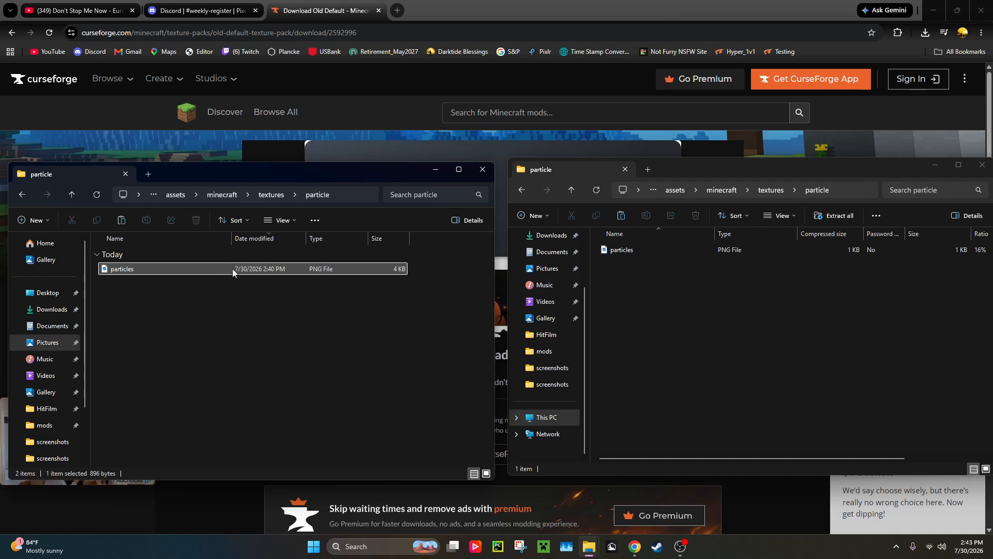
key("Delete")
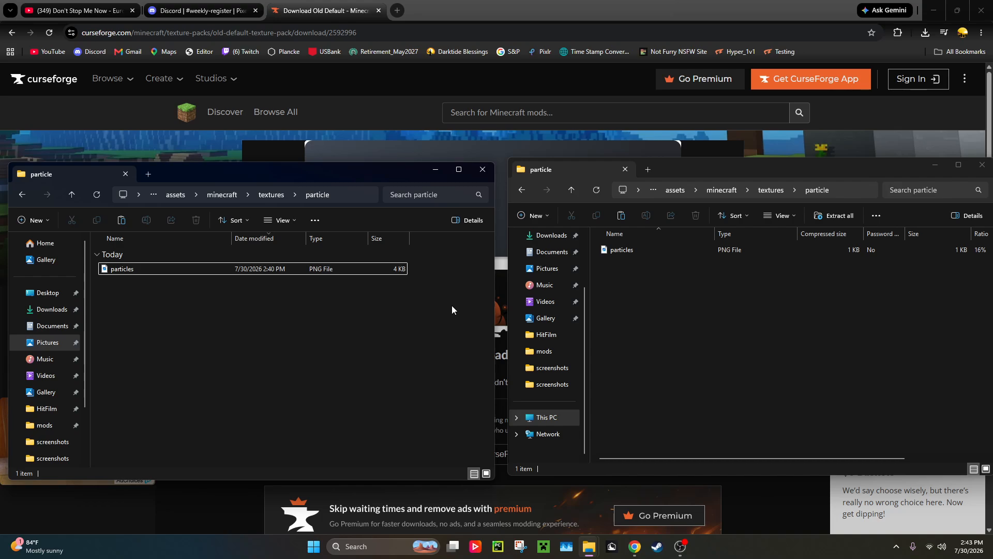
Step: View the extracted pack's particles.png enlarged to examine its individual particle sprites
left_click(274, 270)
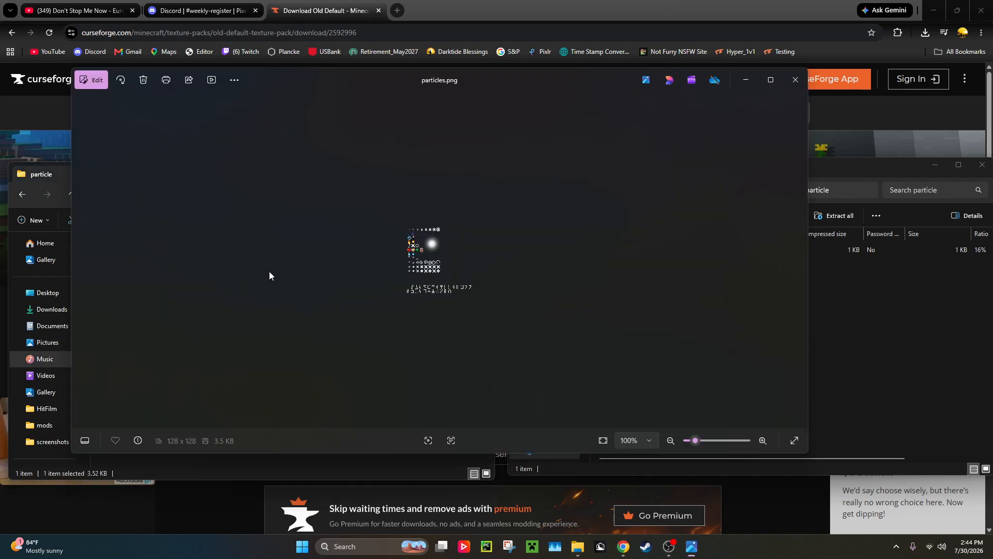
scroll(406, 218, "up", 3)
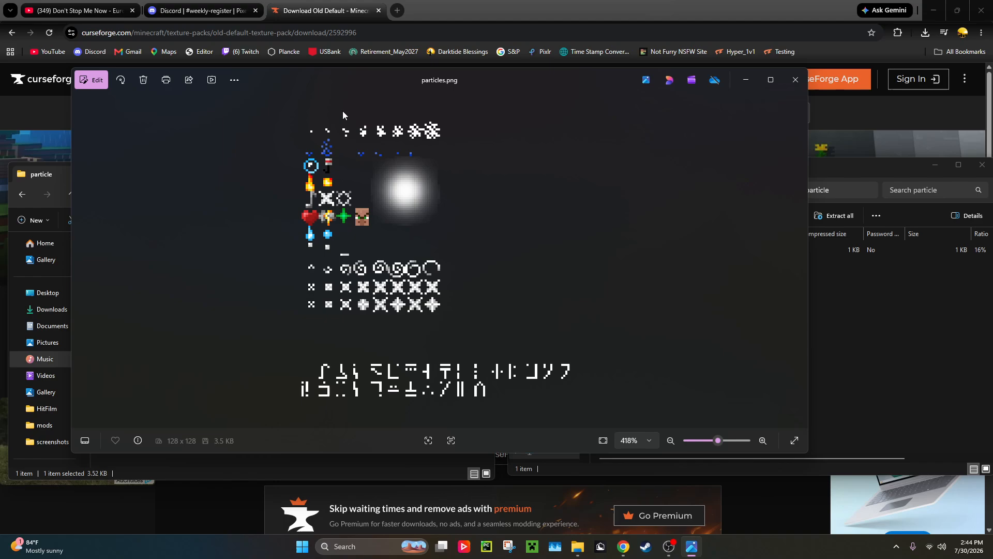
Step: Open Pixlr Editor in a new browser tab and load particles.png from the extracted pack's particle folder
scroll(526, 316, "down", 2)
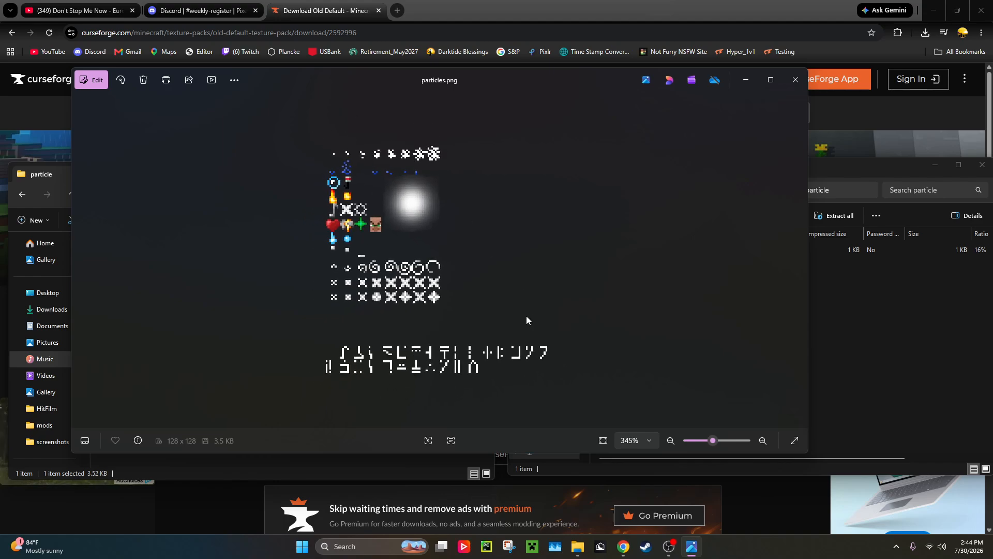
left_click(397, 2)
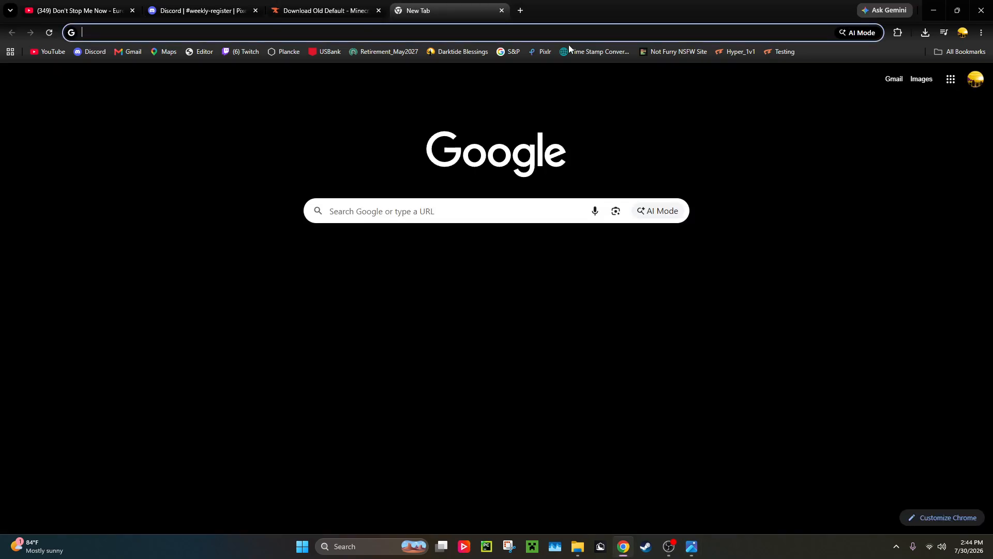
left_click(543, 53)
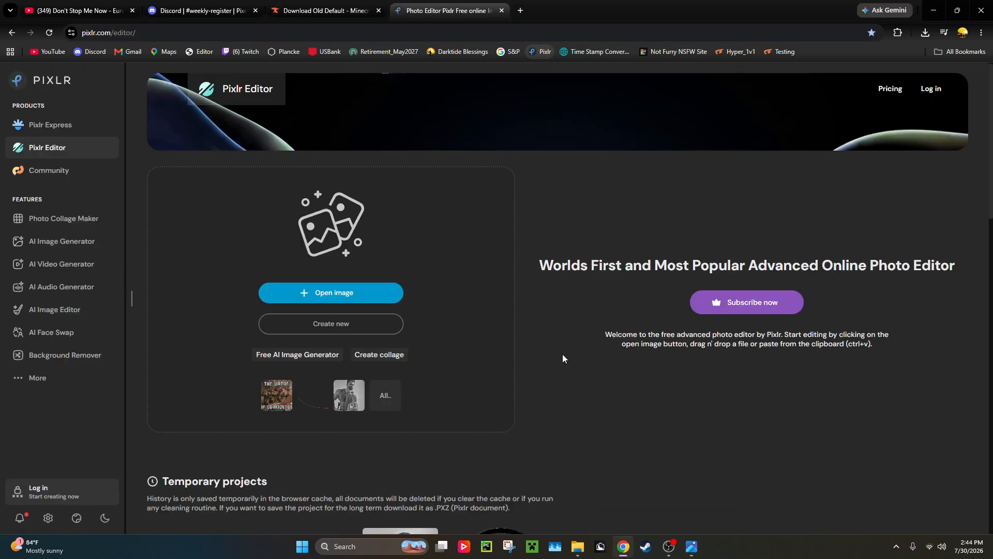
mouse_move(578, 549)
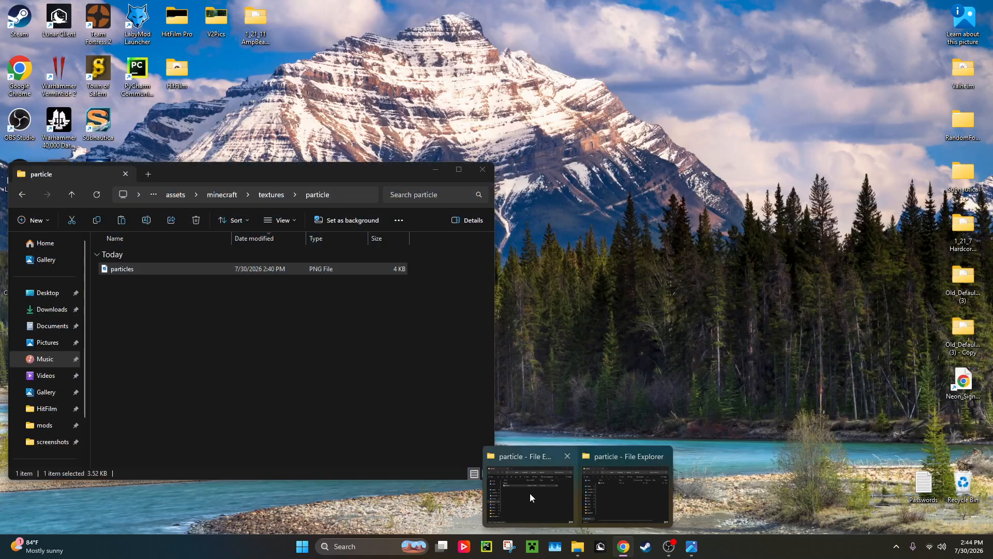
left_click(529, 492)
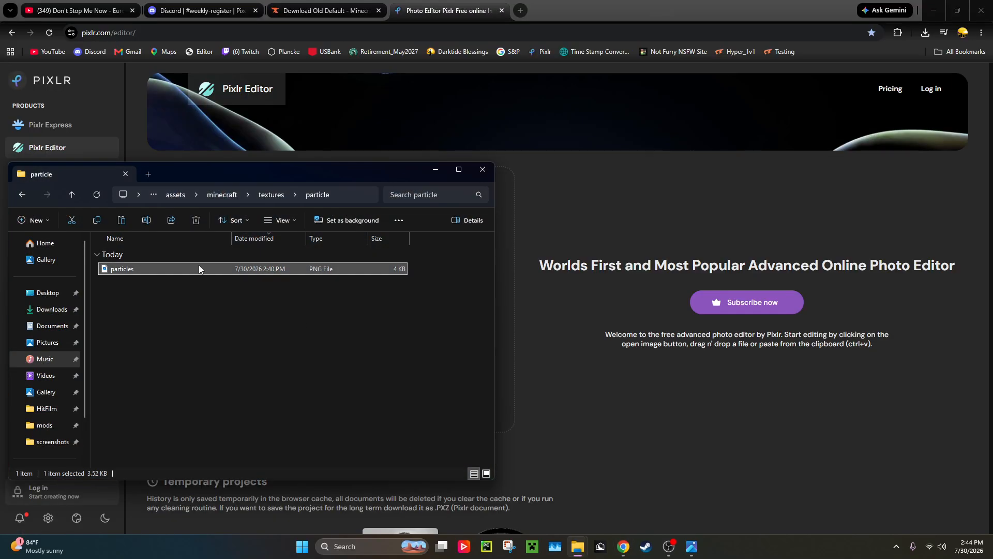
left_click_drag(282, 175, 690, 169)
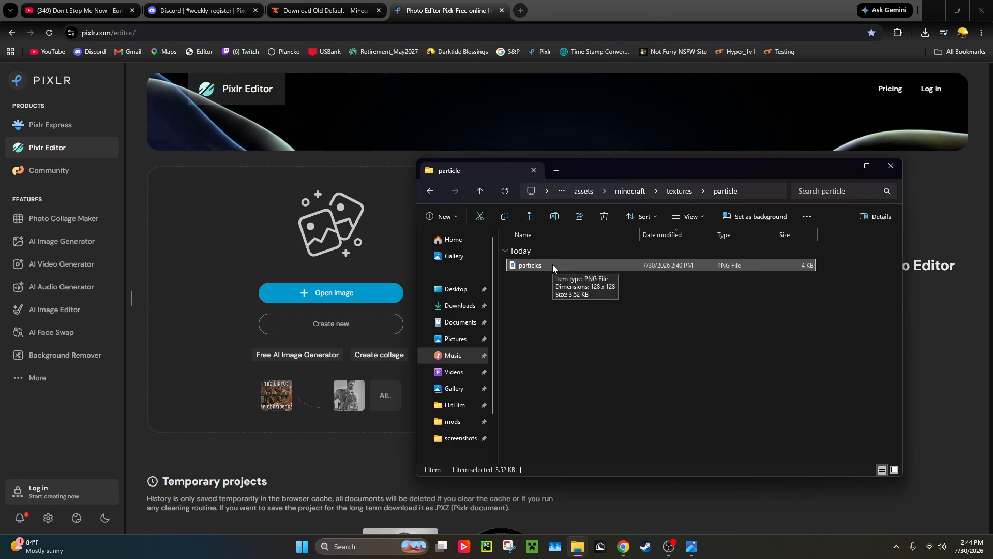
left_click_drag(552, 265, 310, 291)
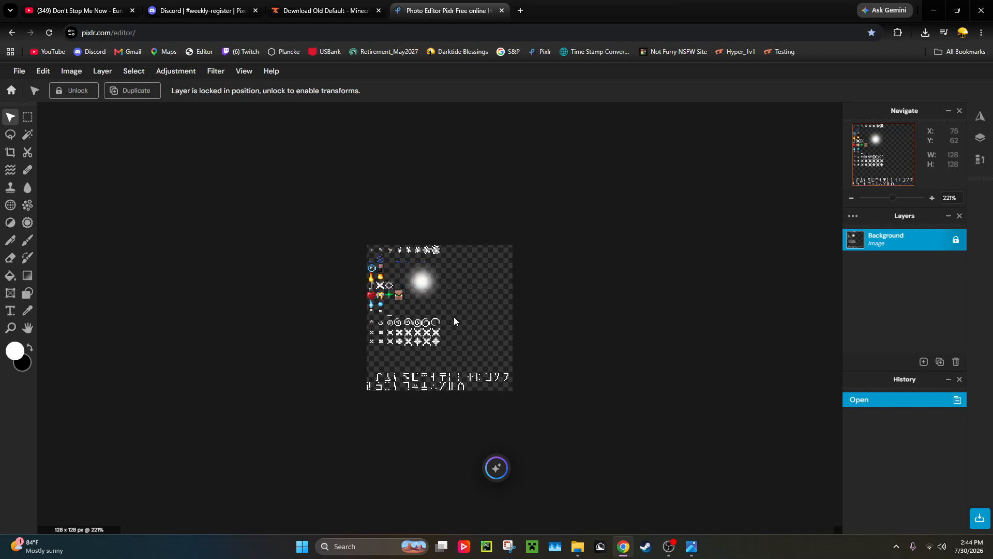
Step: Select the entire particles image with a rectangular marquee and clear it to full transparency
left_click(28, 117)
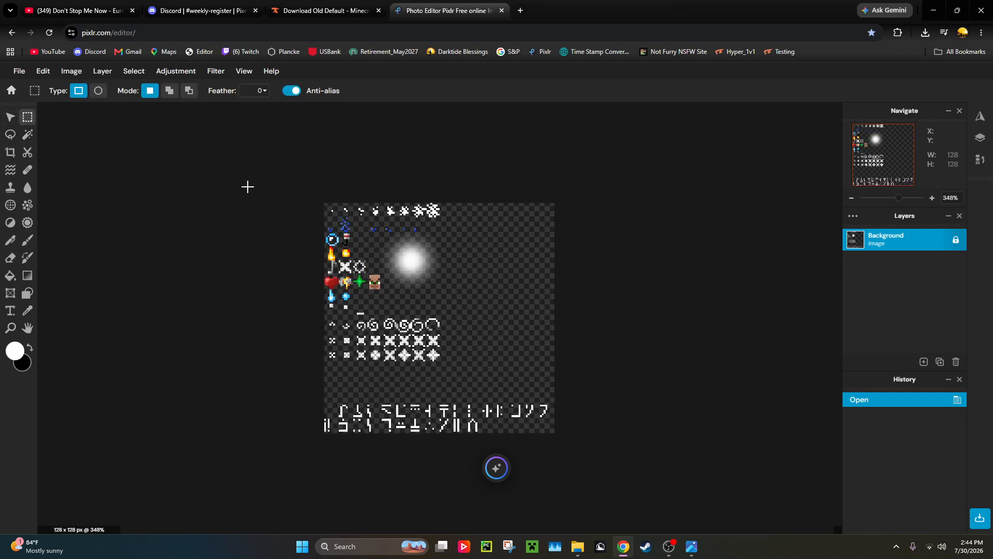
left_click_drag(248, 183, 724, 473)
key("Delete")
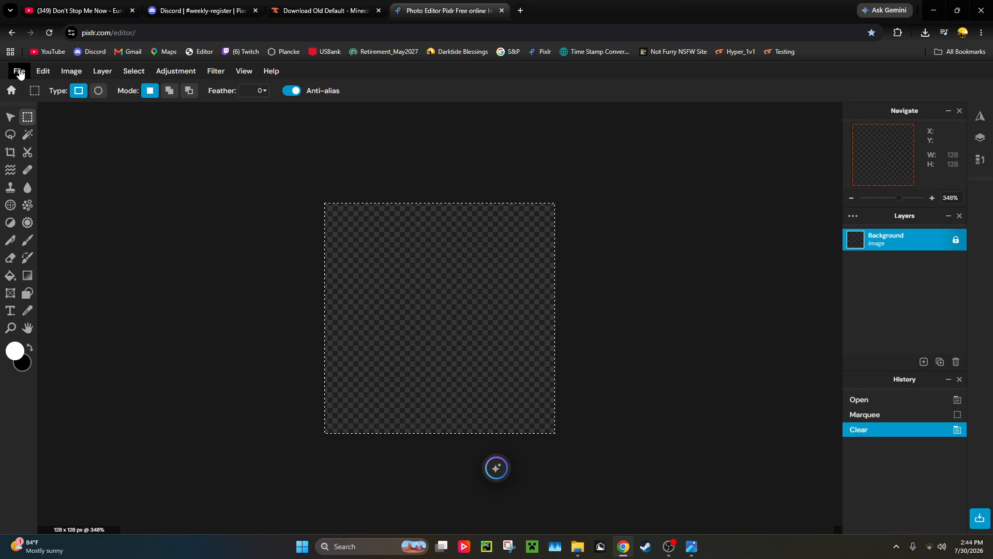
Step: Save the cleared image to Downloads as a transparent PNG named particles and dismiss the sign-up prompt
left_click(20, 73)
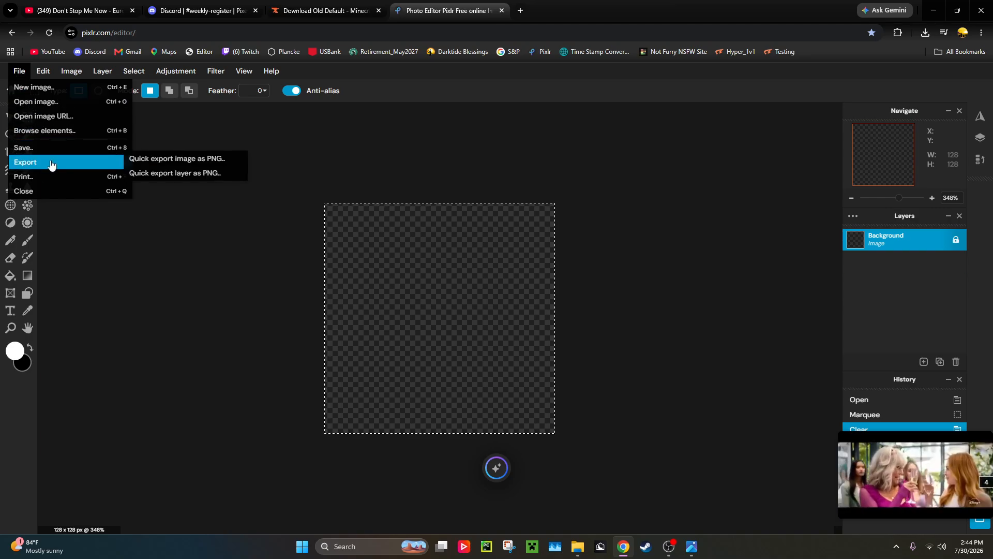
left_click(50, 149)
left_click(667, 439)
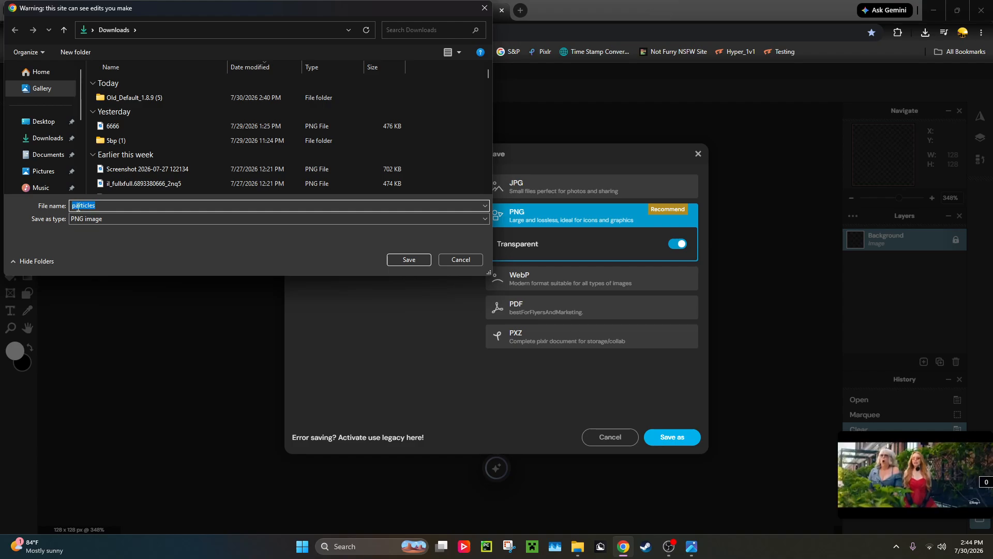
left_click(412, 261)
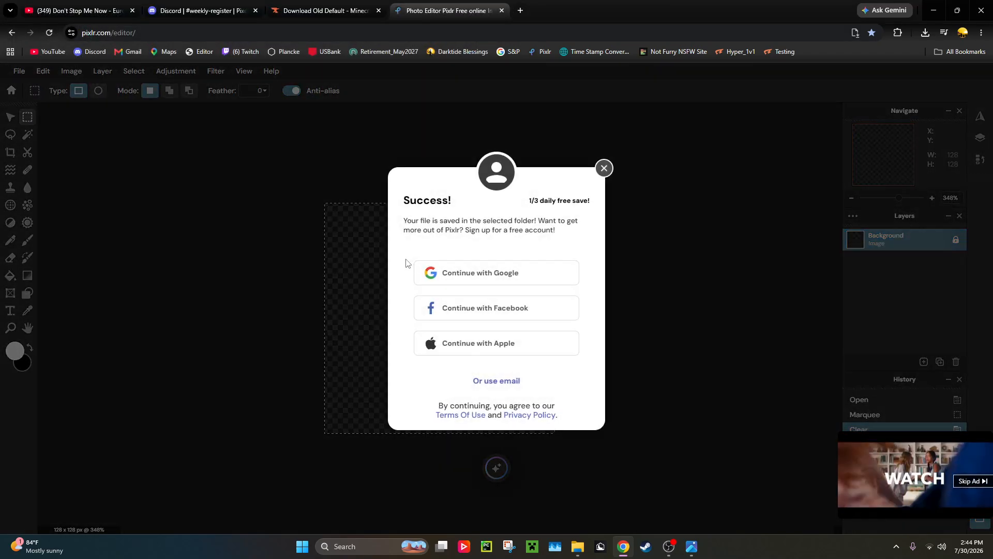
left_click(601, 173)
Step: Open the Downloads folder in a new File Explorer window and copy the exported particles file
left_click(582, 553)
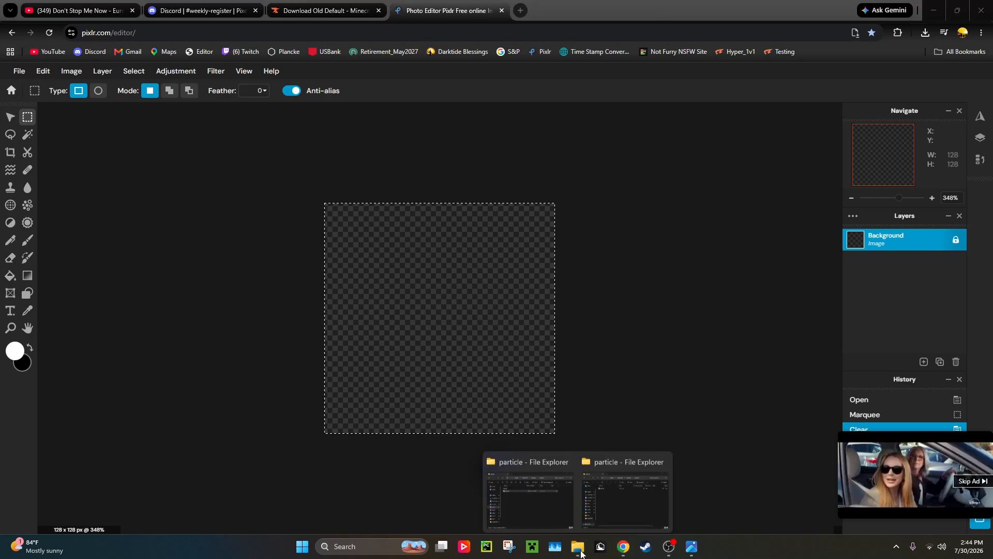
left_click(582, 553)
right_click(581, 553)
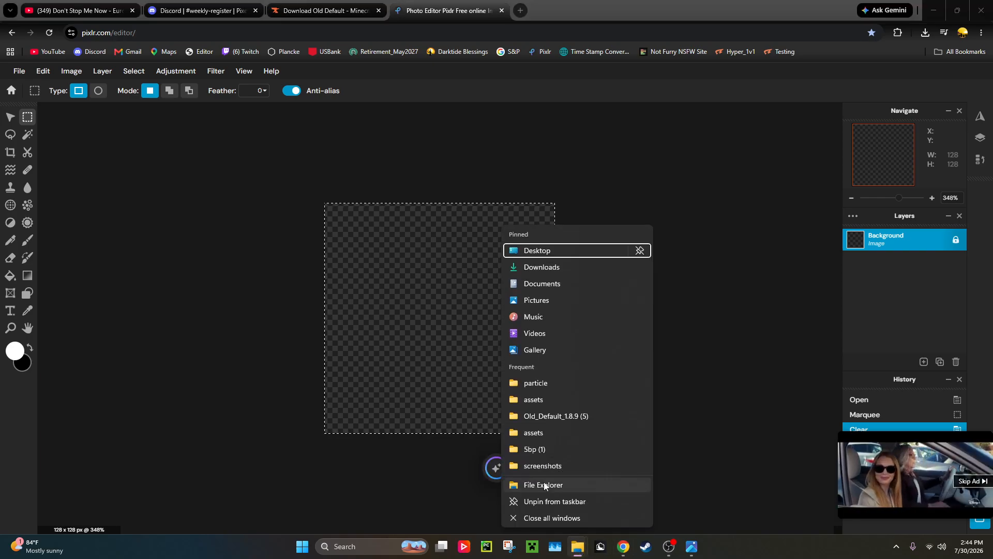
left_click(506, 484)
left_click(458, 320)
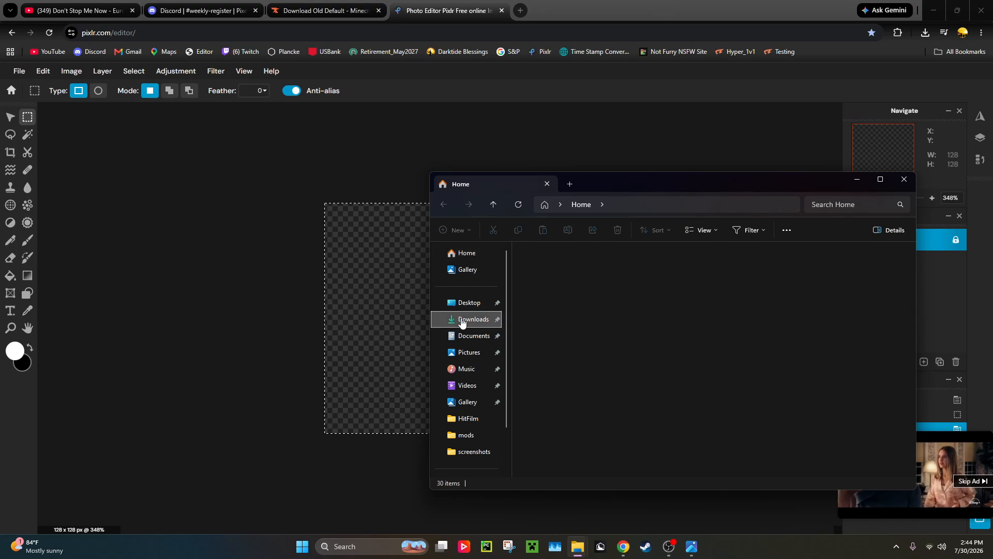
left_click(561, 280)
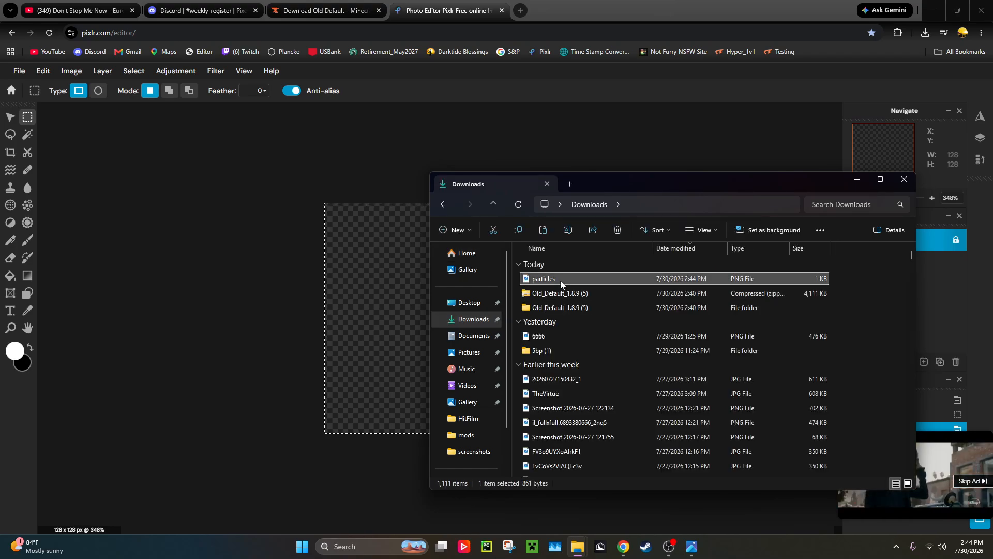
Step: Paste the cleared particles file into the extracted pack's particle folder, replacing the existing file
mouse_move(591, 542)
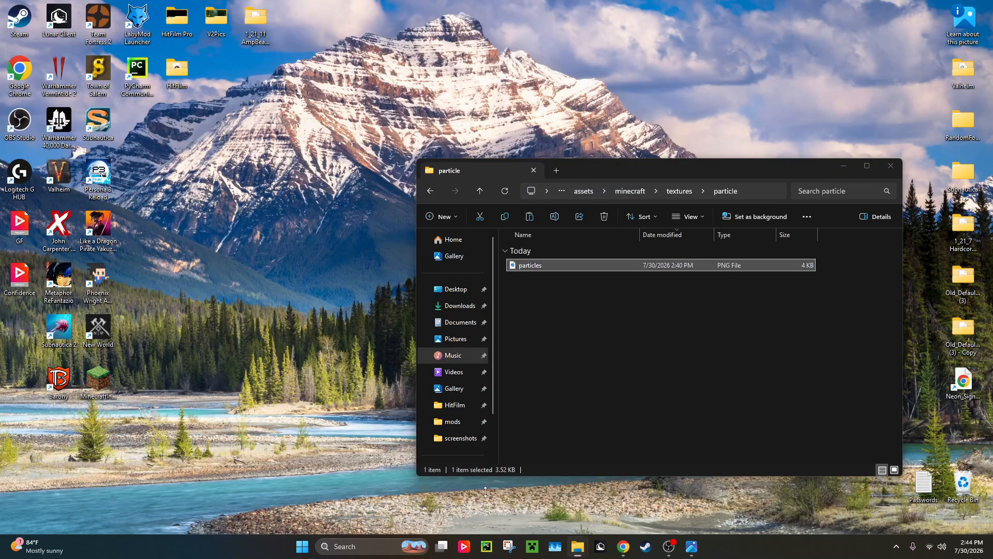
left_click(494, 501)
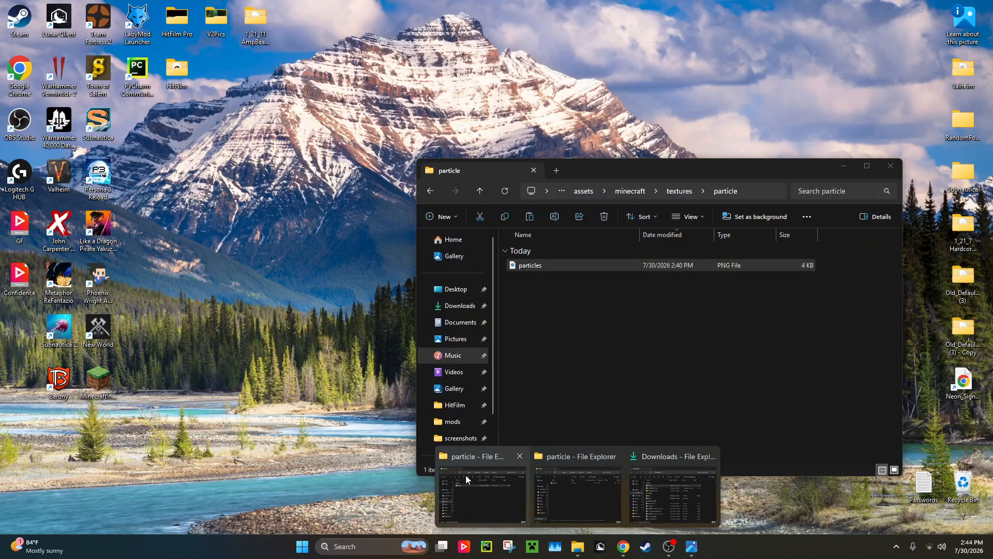
left_click(614, 501)
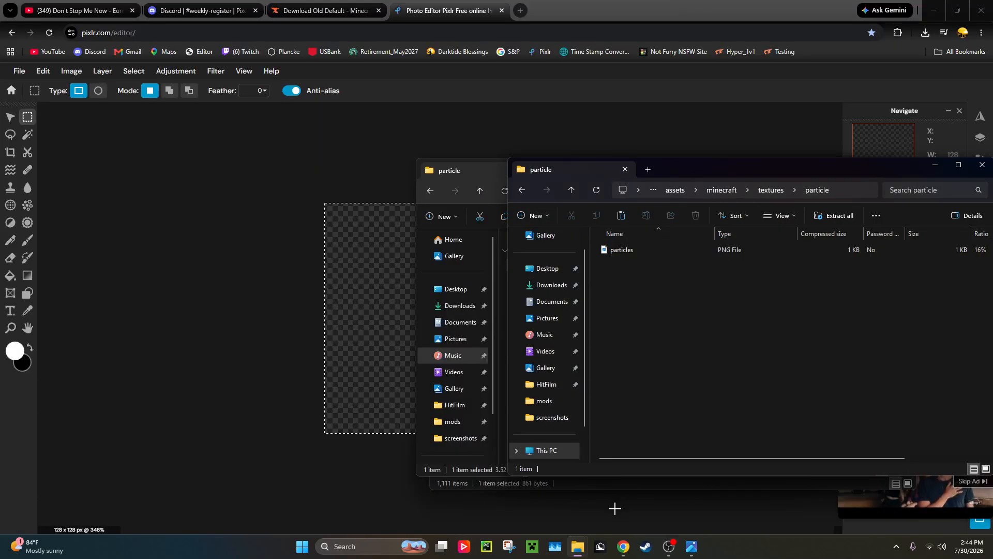
left_click(574, 551)
left_click(652, 504)
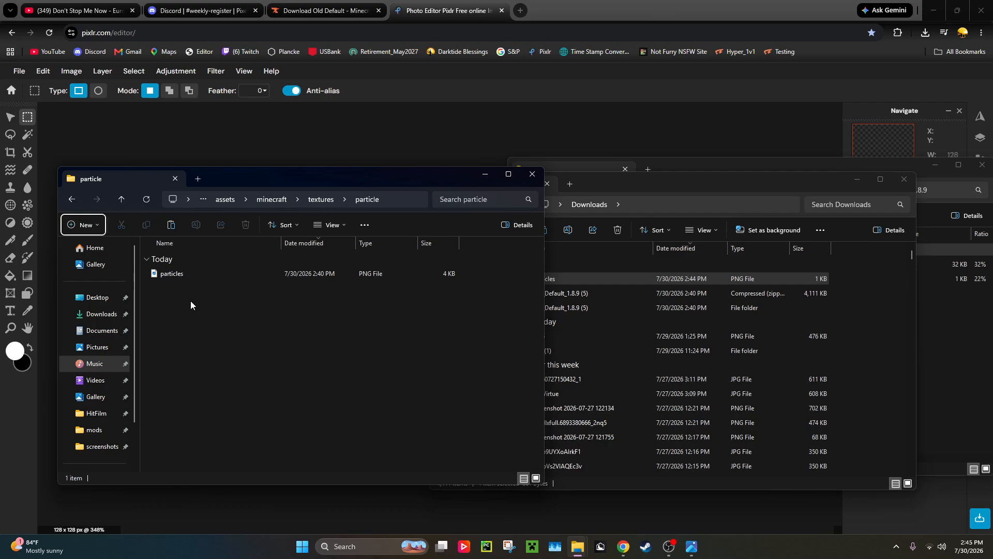
left_click(190, 307)
key("ctrl+v")
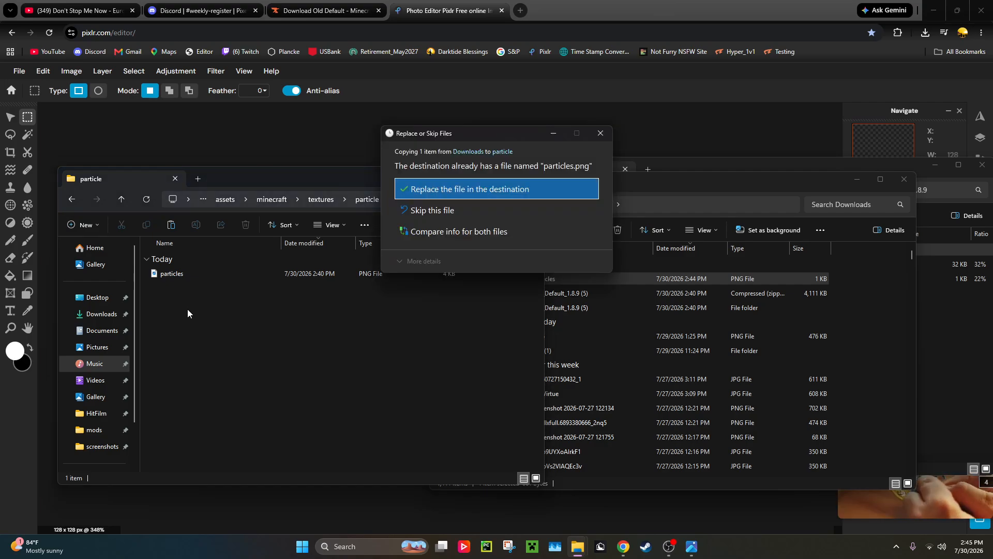
left_click(519, 190)
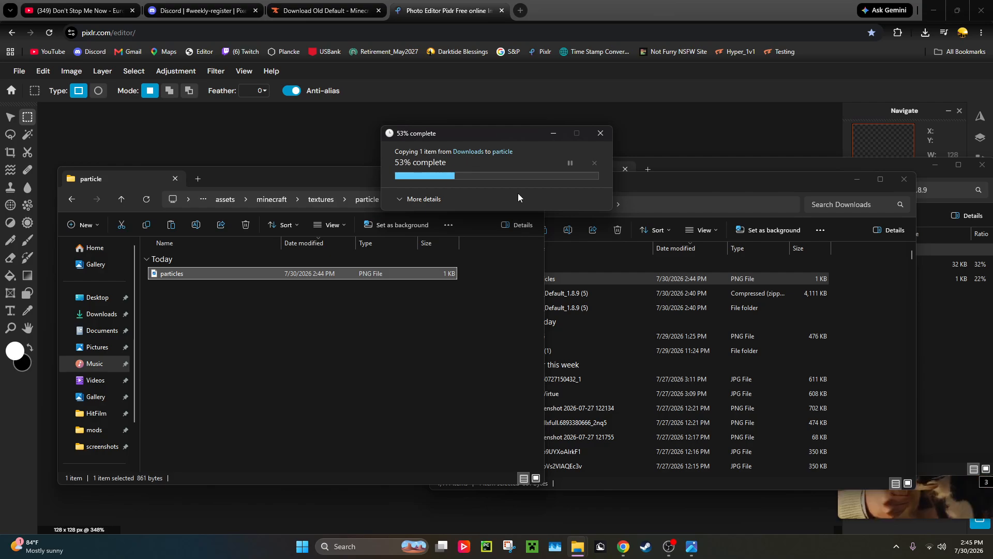
Step: View the replaced particles.png to check its contents, then return to the extracted pack's textures folder
double_click(336, 274)
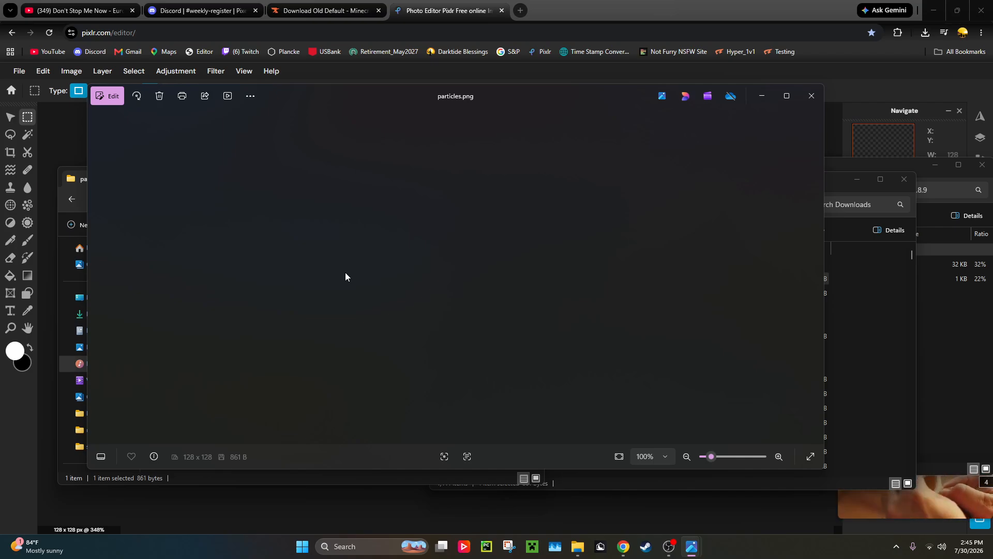
left_click(812, 96)
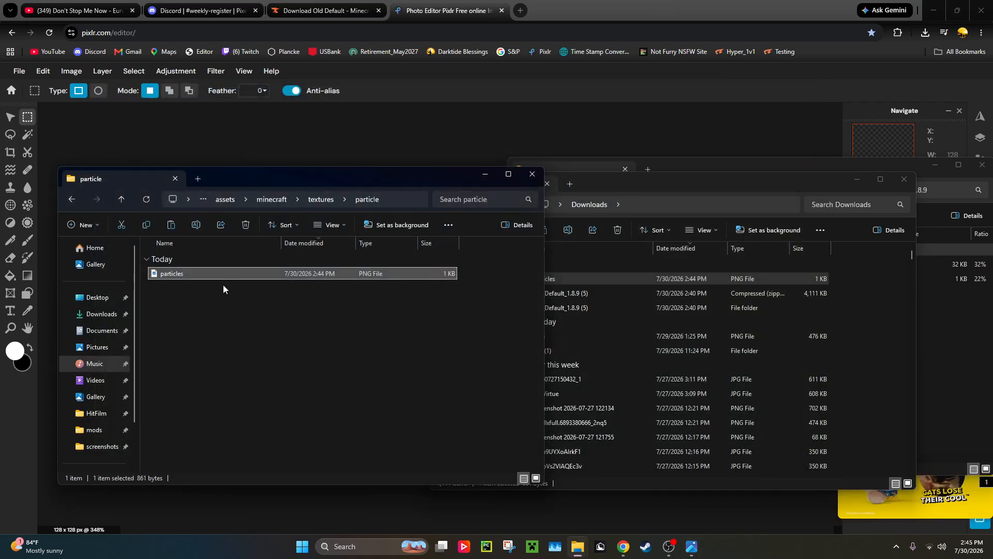
left_click(350, 348)
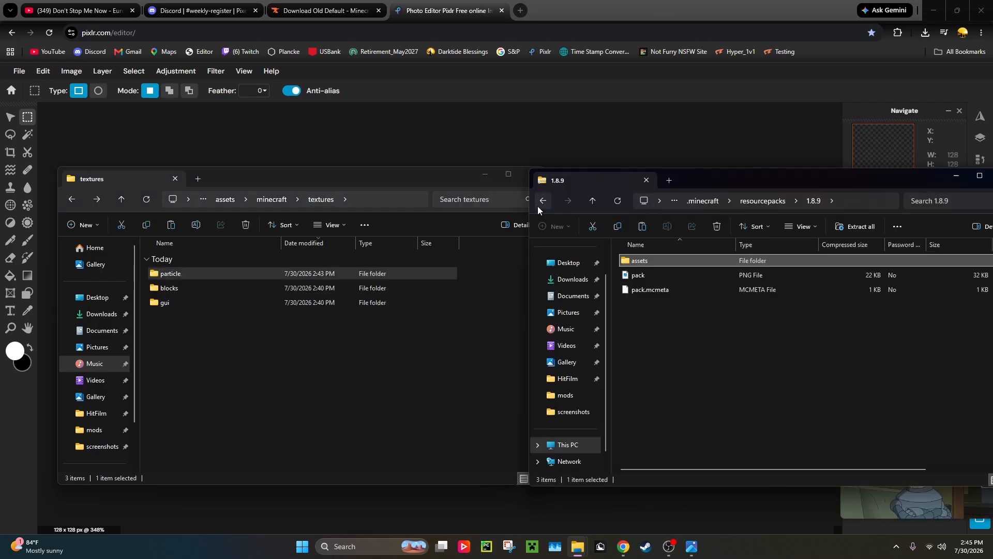
left_click(538, 207)
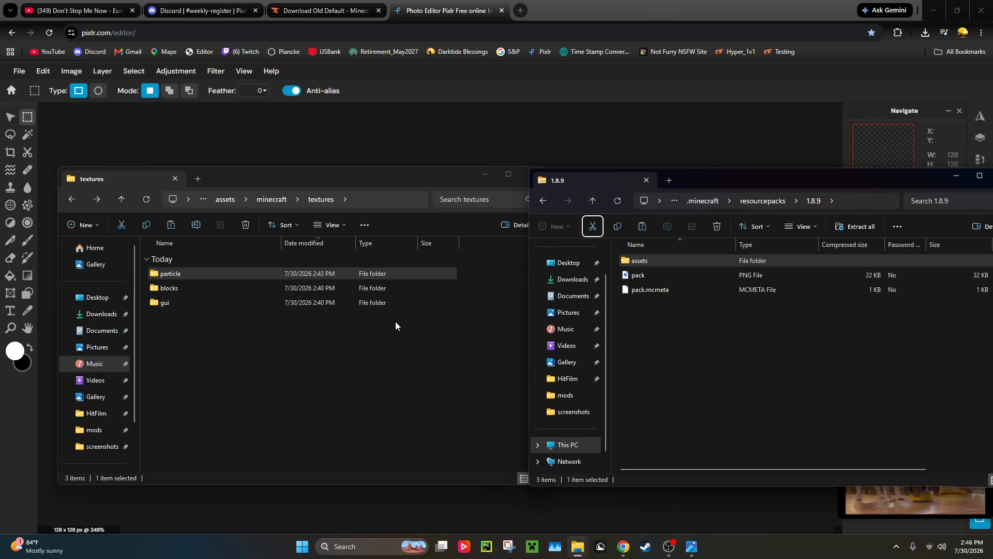
Step: Open planks_jungle from the extracted pack's blocks folder in Paint, examine its texture enlarged, and close Paint
left_click(239, 273)
double_click(212, 287)
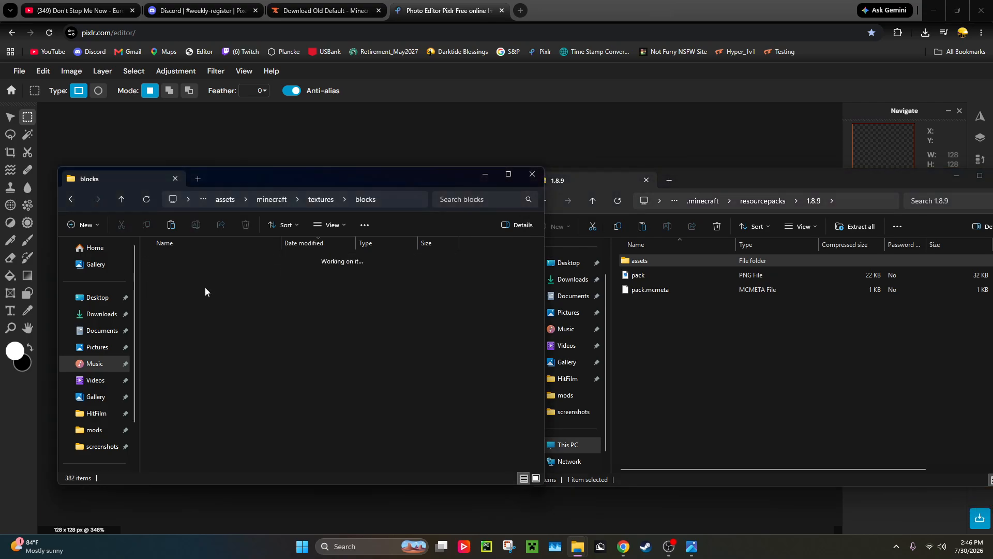
right_click(207, 287)
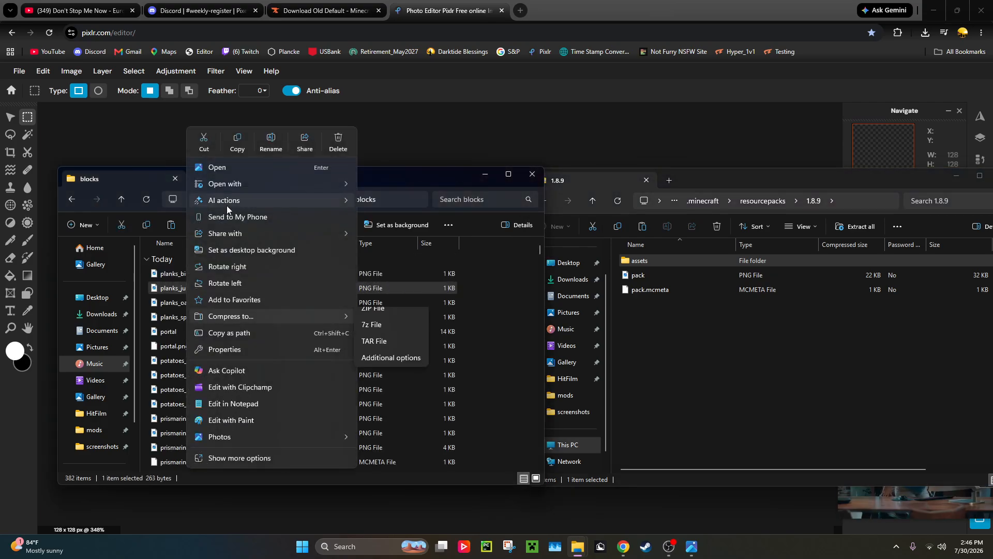
mouse_move(231, 185)
left_click(398, 205)
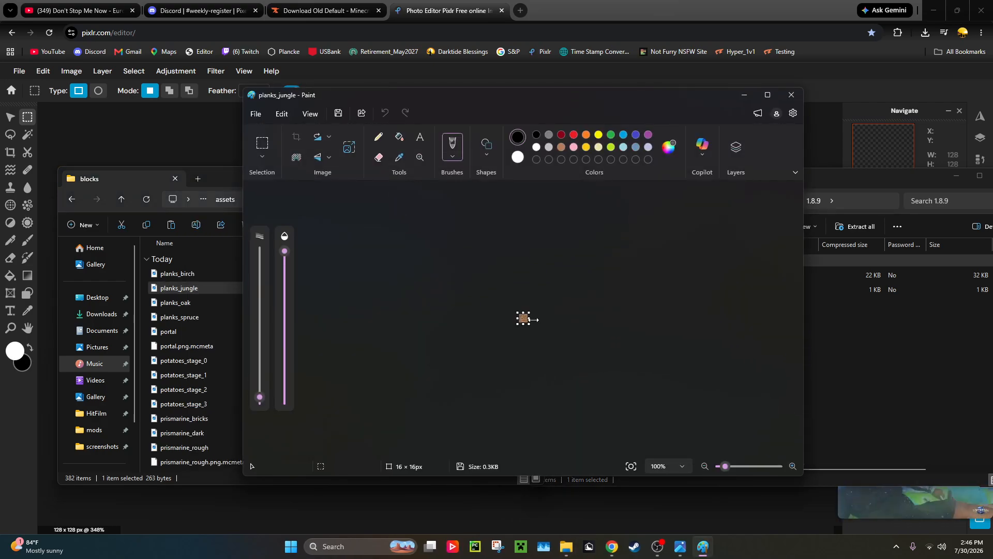
scroll(533, 319, "up", 5)
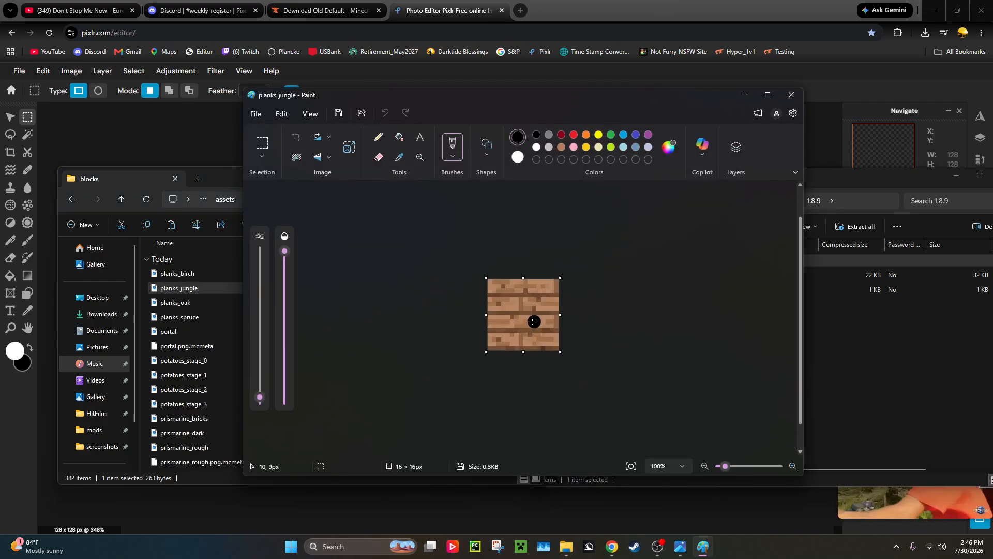
left_click(791, 94)
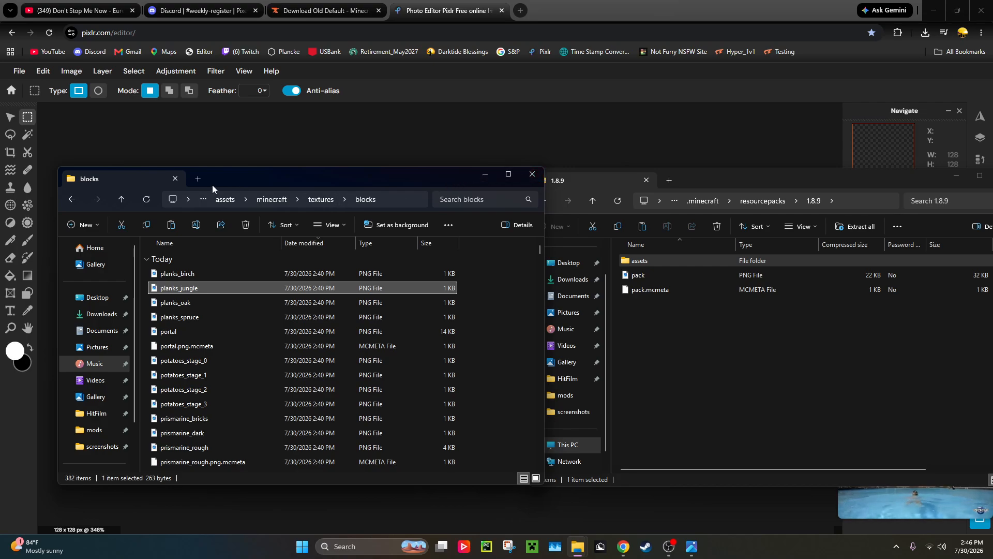
Step: Return to the extracted pack's textures folder and open the assets folder of the 1.8.9 resource pack
left_click(67, 201)
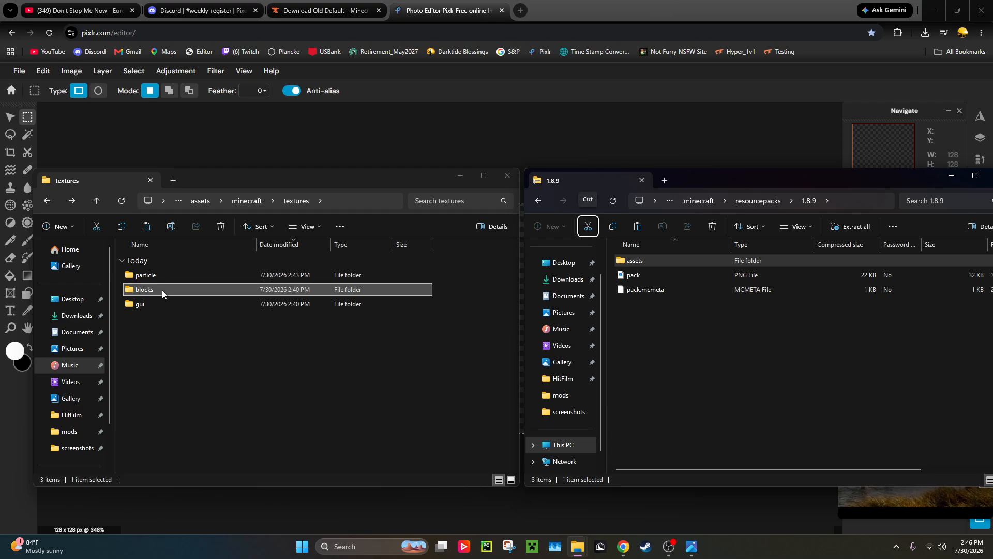
double_click(659, 263)
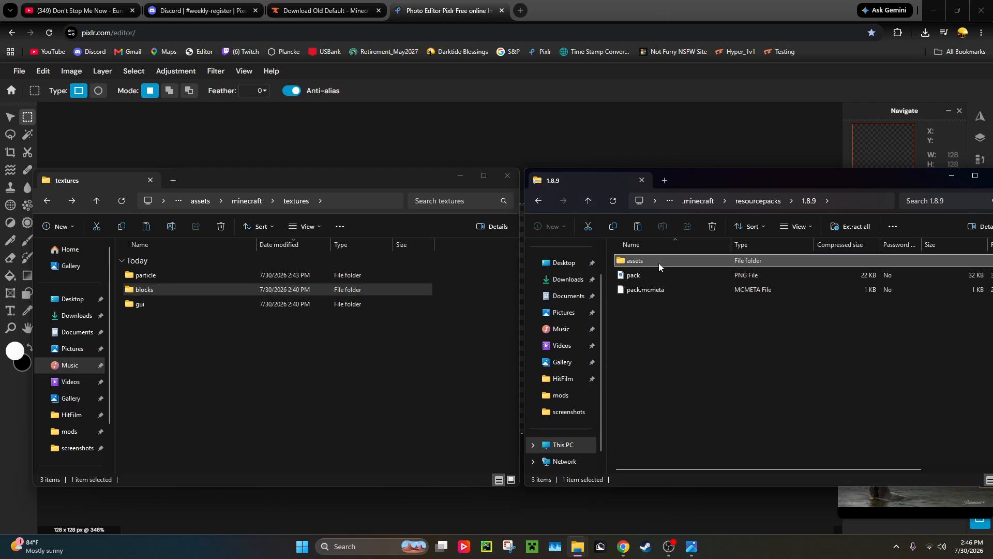
double_click(659, 263)
double_click(659, 262)
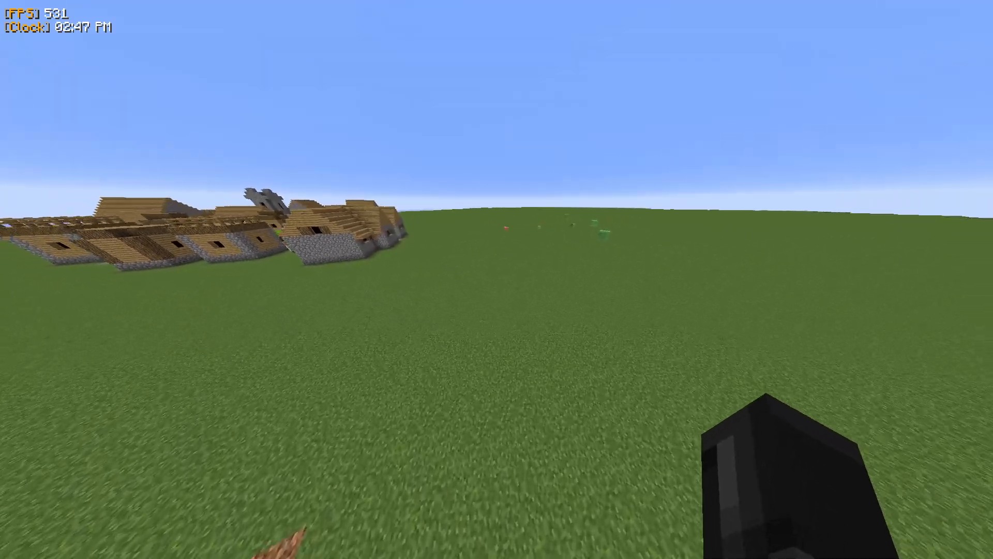
key("w")
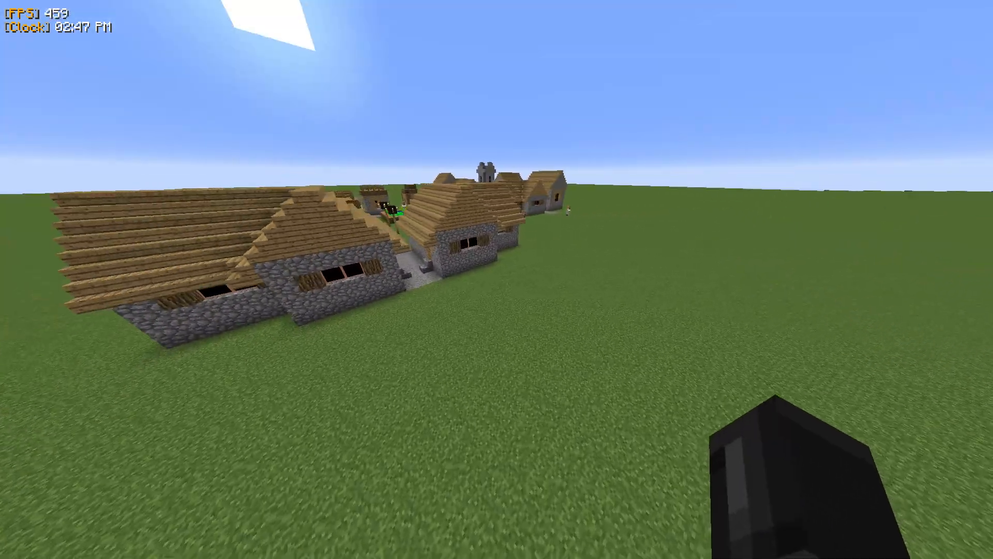
Step: Fly over the Minecraft village to a house's plank roof and change the game mode with /gamemode survival
key("w")
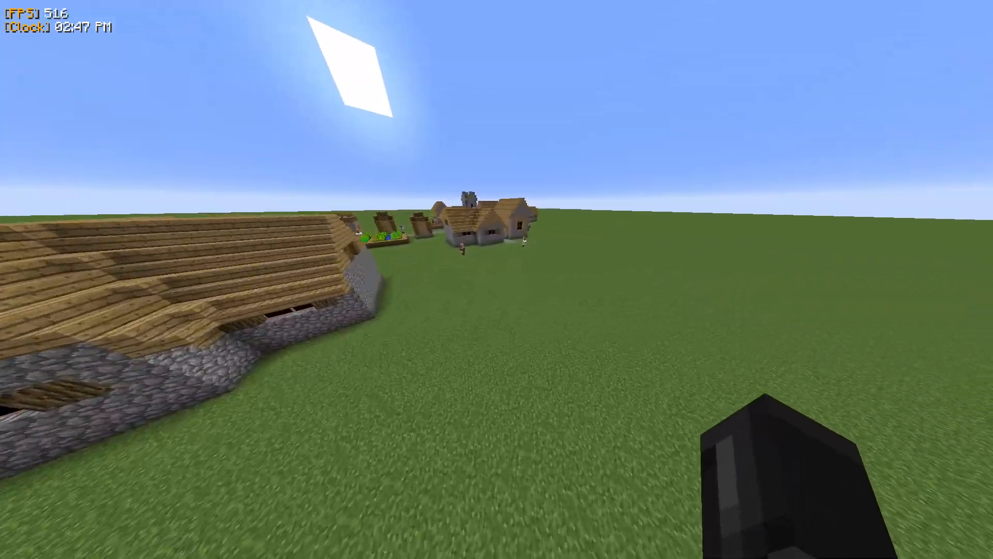
key("w")
key("space")
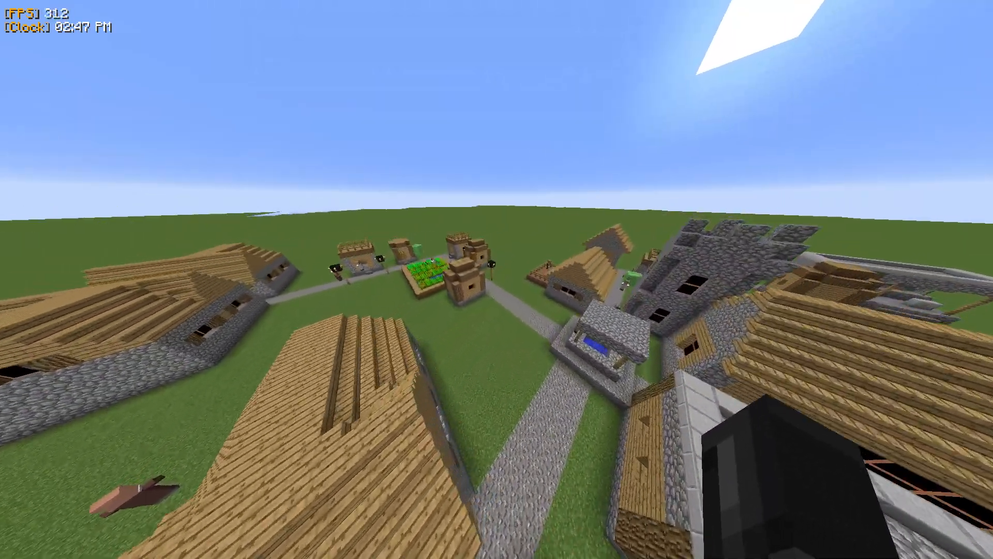
key("w")
key("space")
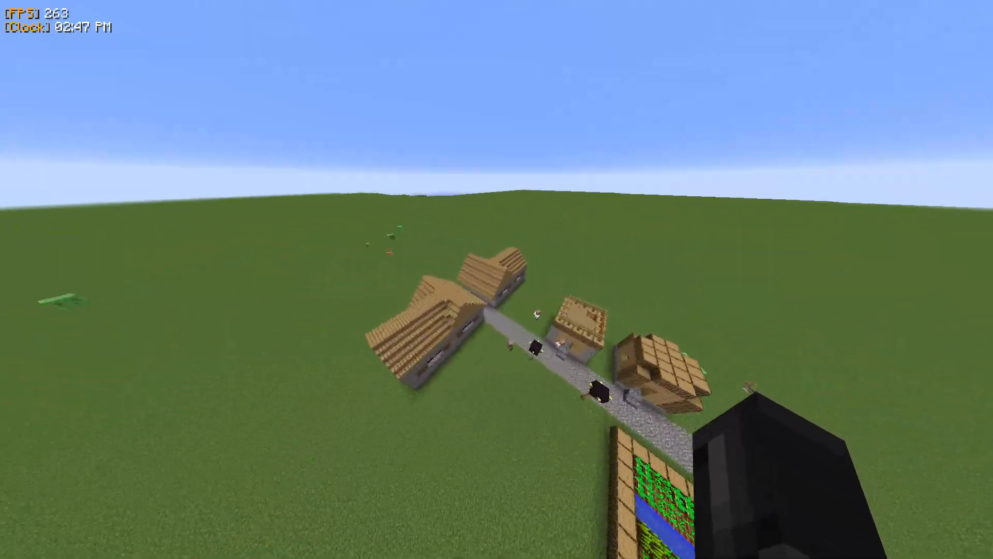
key("w")
key("slash")
type("gamem")
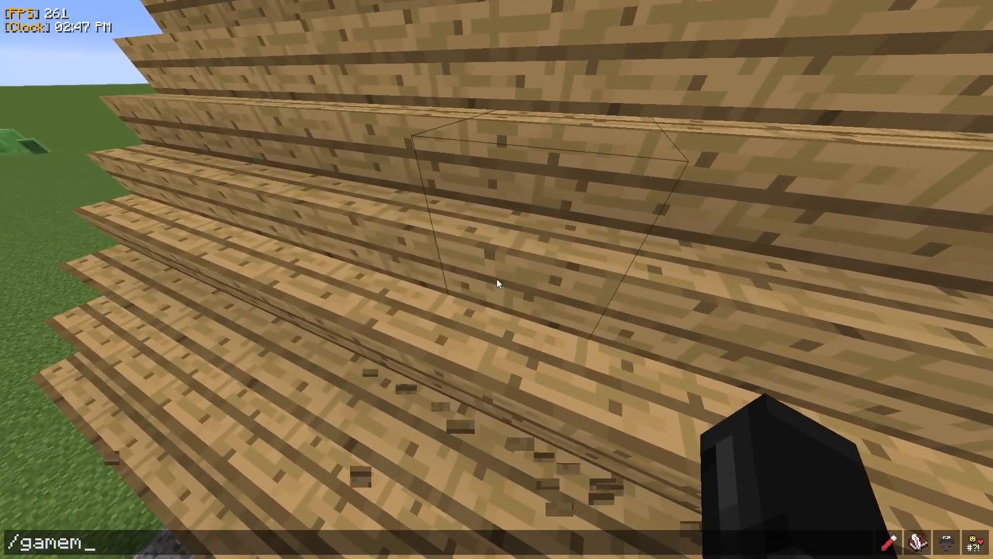
type("ode survival")
key("Return")
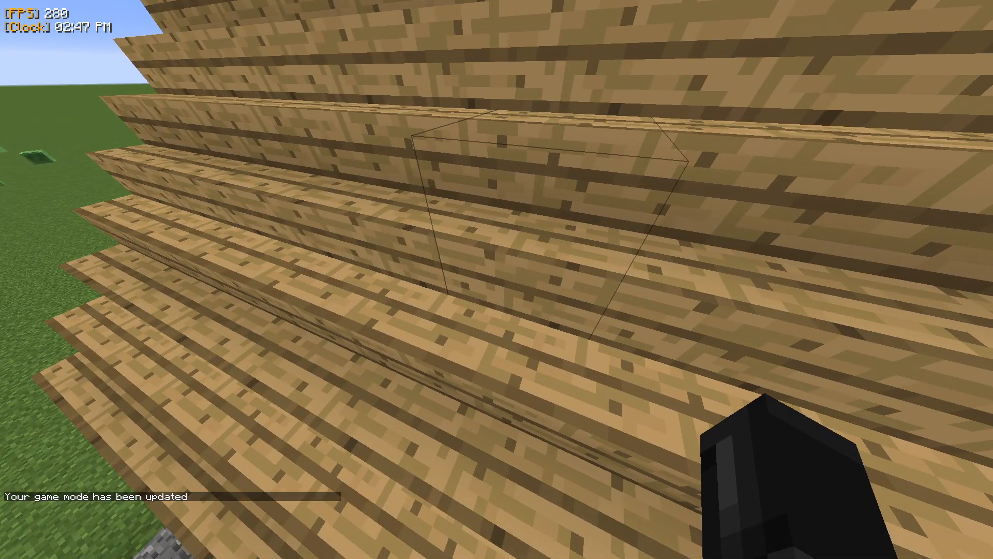
Step: Move across the plank roofs in survival mode and examine the block particles given off while running
key("w")
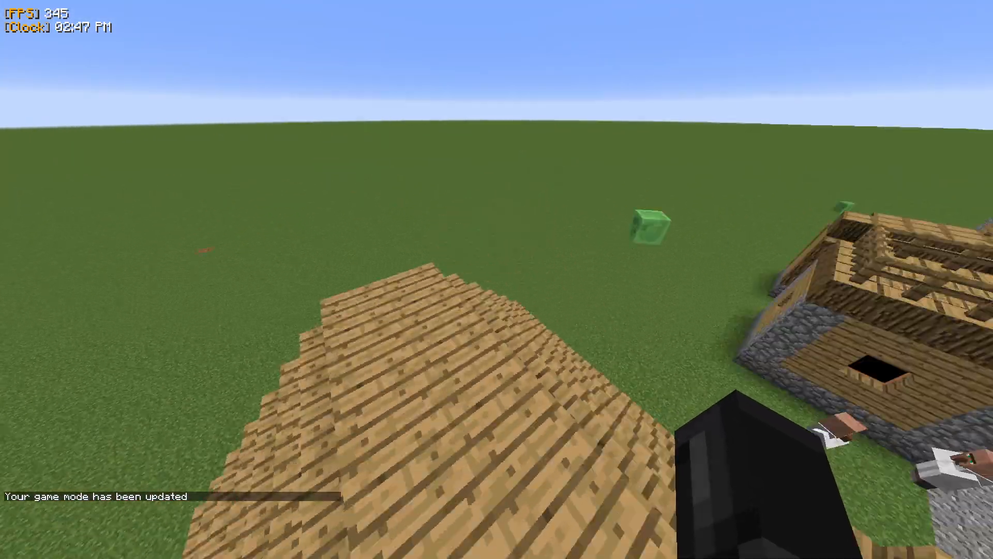
key("w")
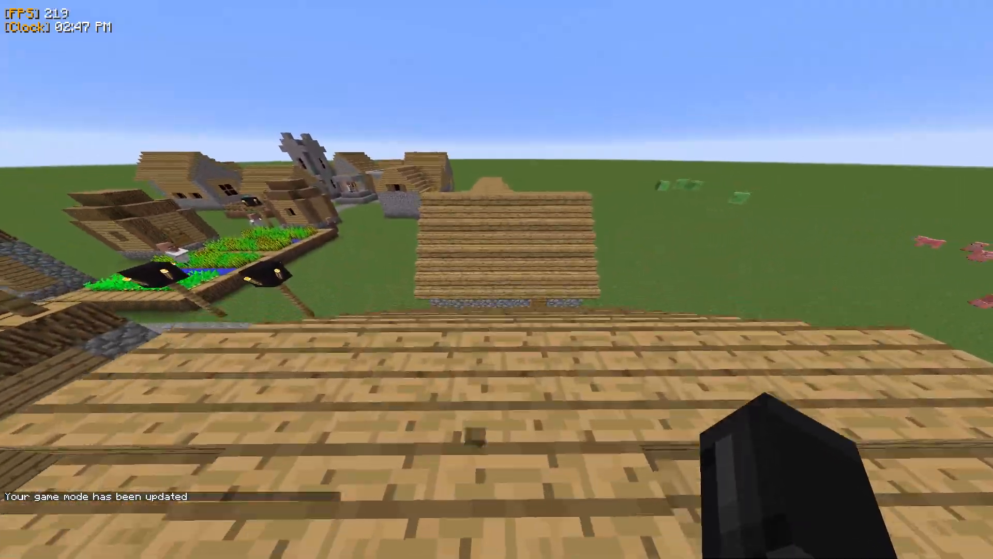
key("w")
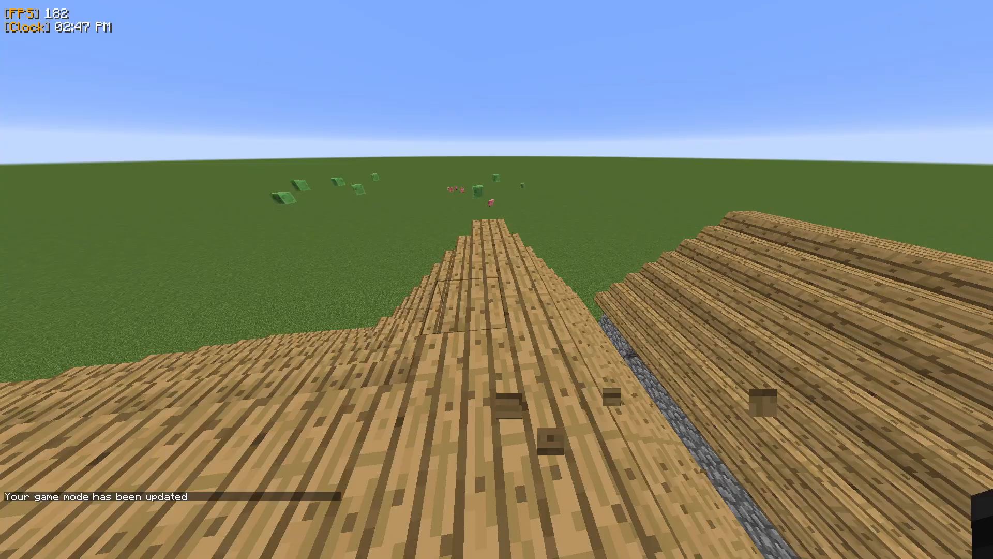
key("w")
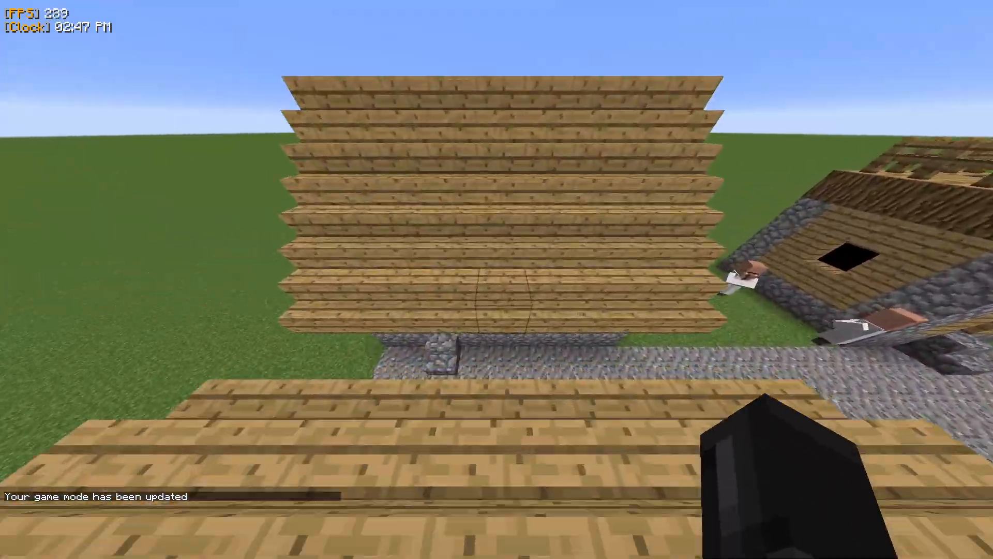
key("w")
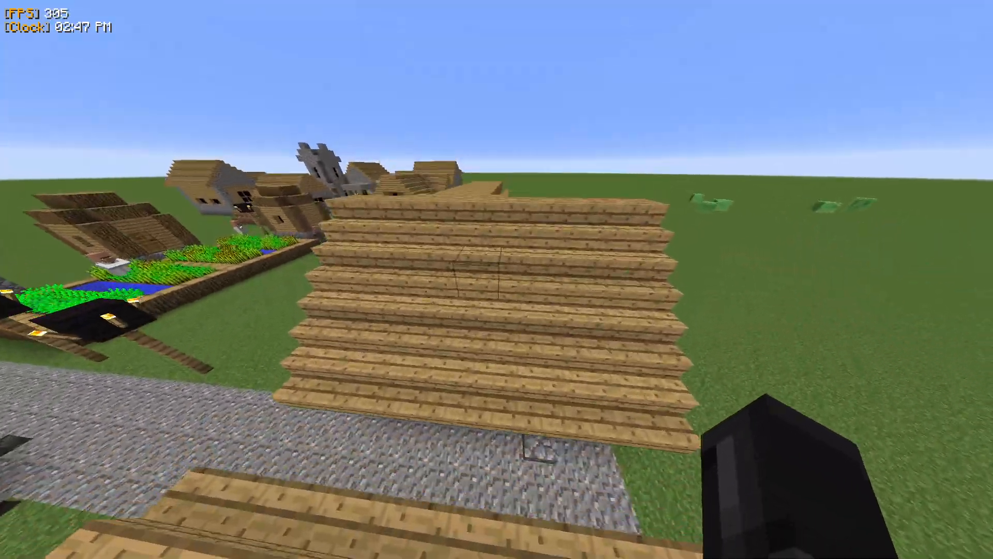
key("w")
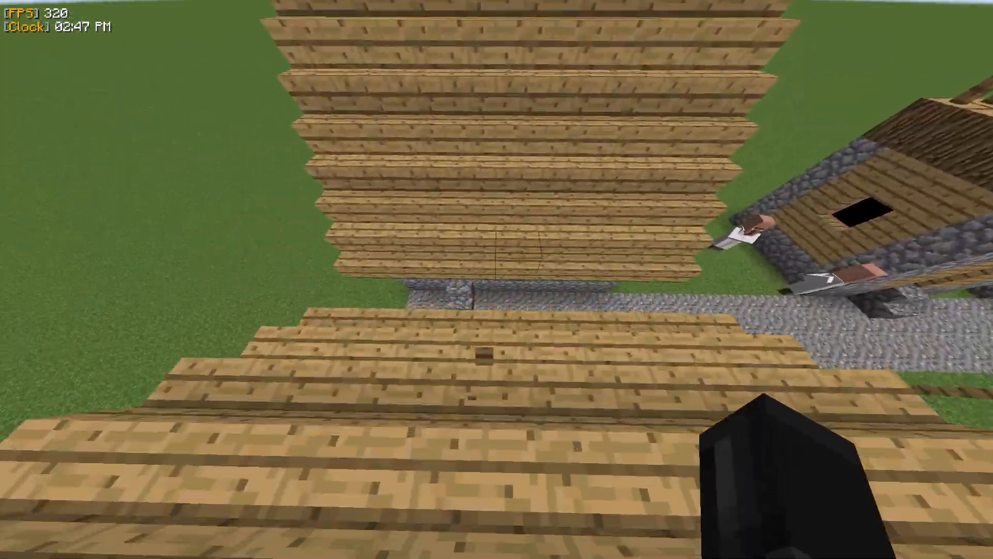
key("w")
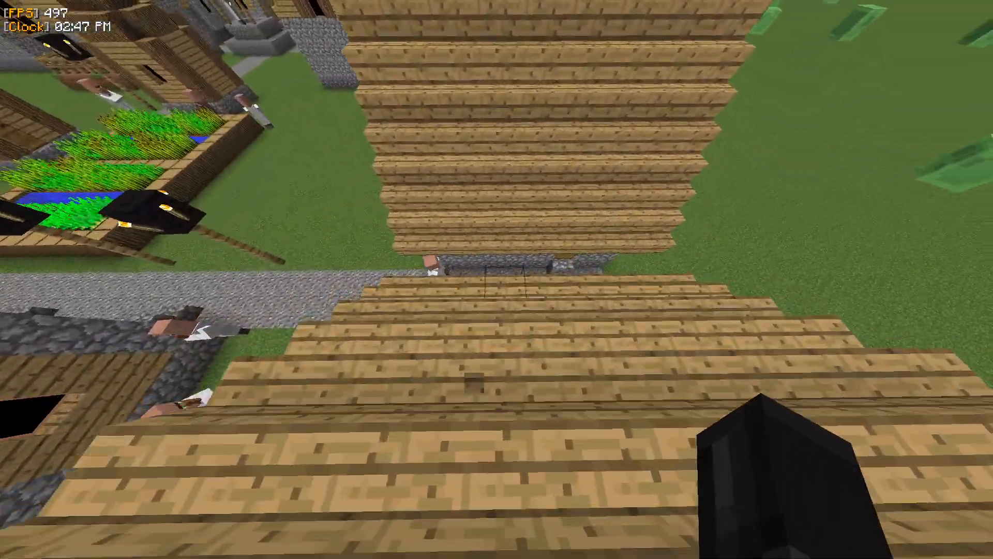
Step: Go down to the village farm and examine the crops, the log border and the rabbit up close
key("space")
key("w")
key("t")
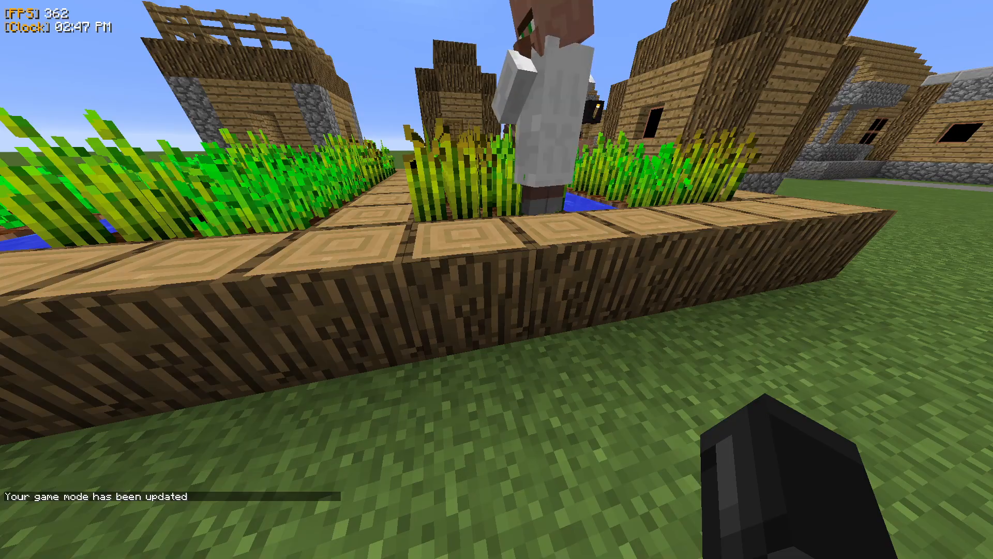
key("w")
key("space")
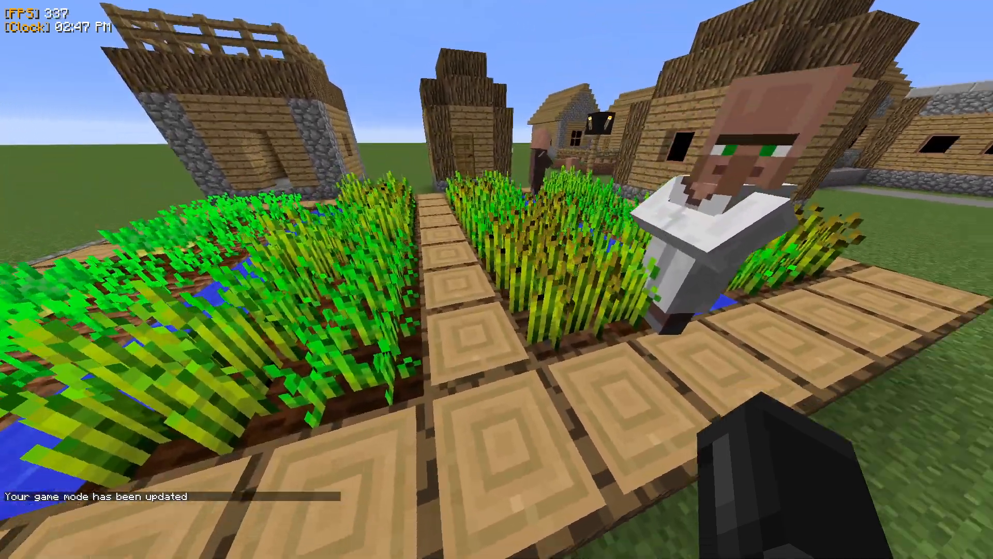
key("w")
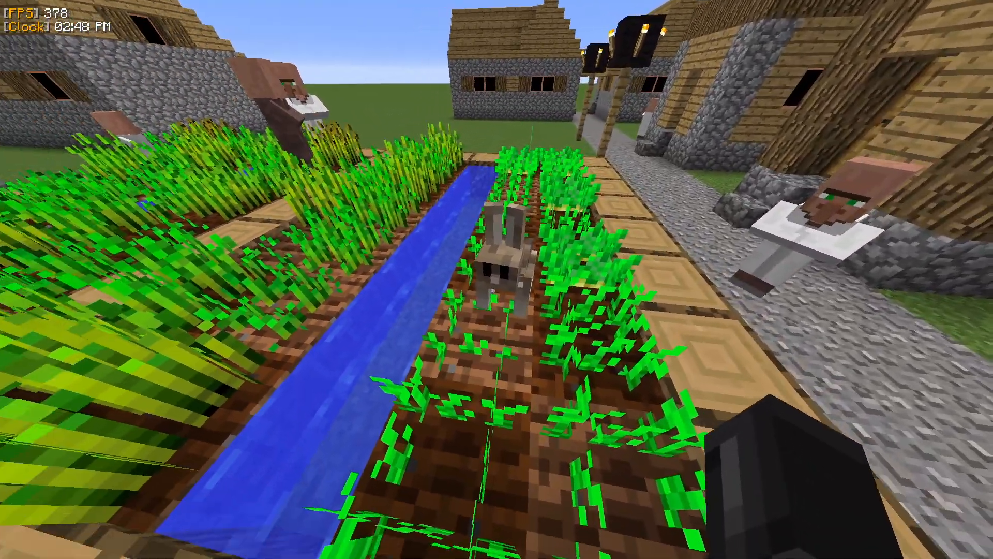
key("d")
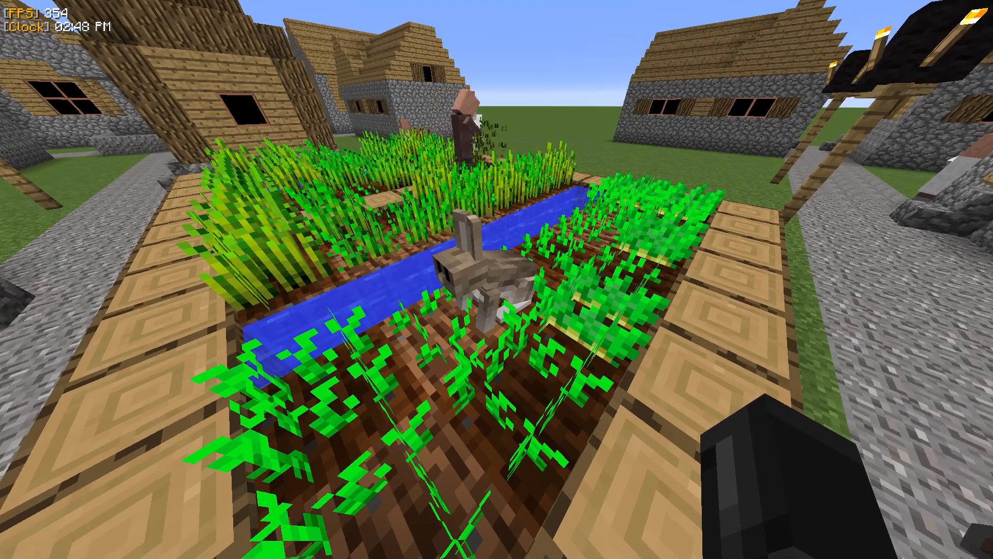
key("a")
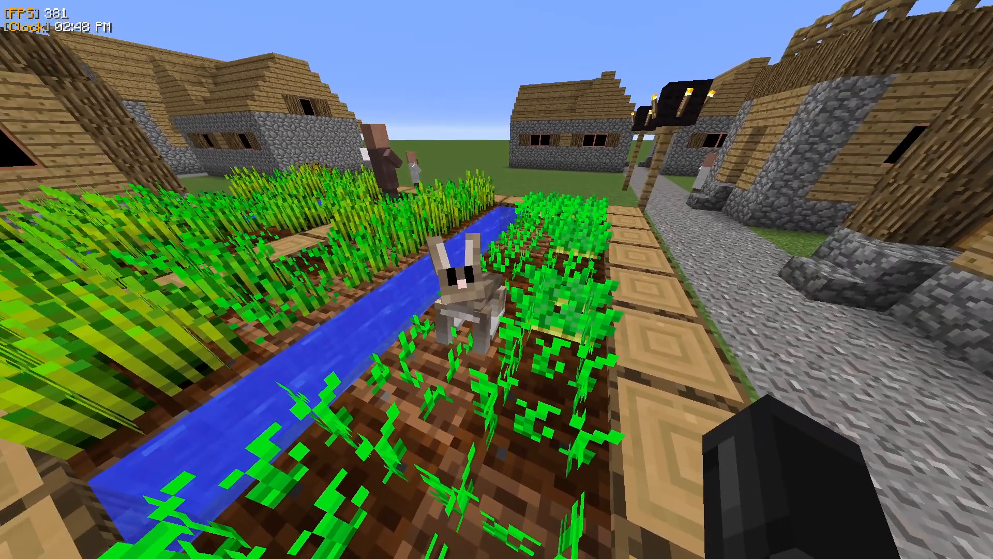
key("a")
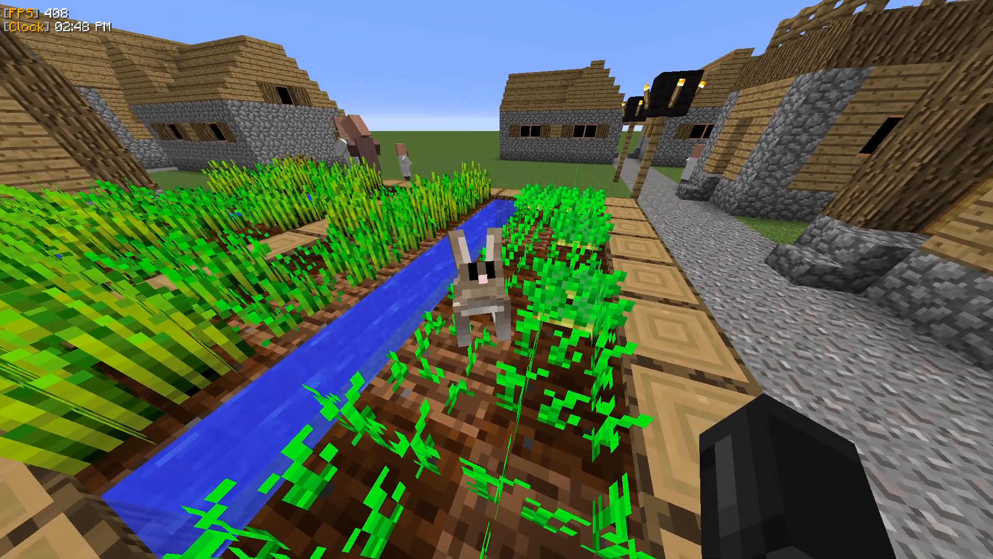
key("a")
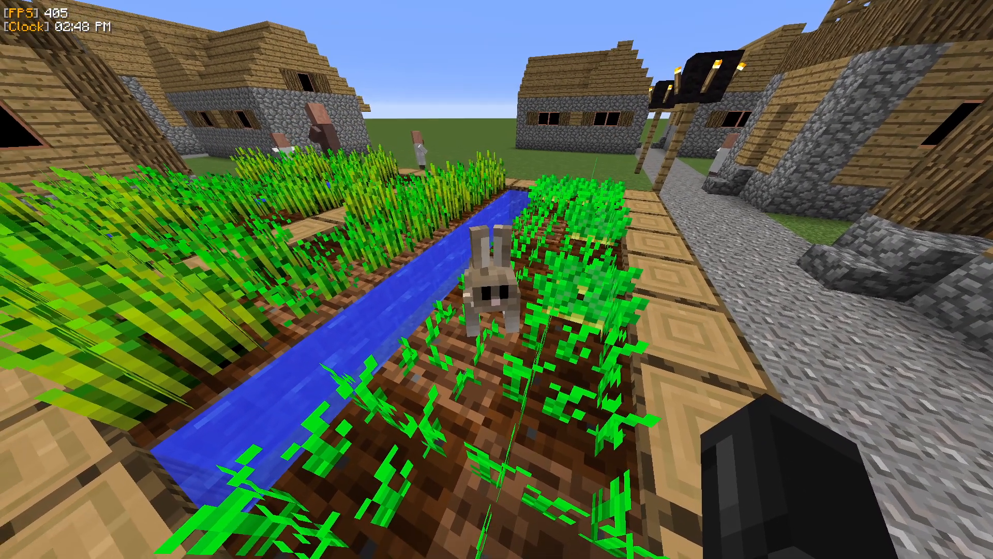
Step: Switch to File Explorer and open the gui folder in both the 1.8.9 pack and the extracted pack
key("alt+Tab")
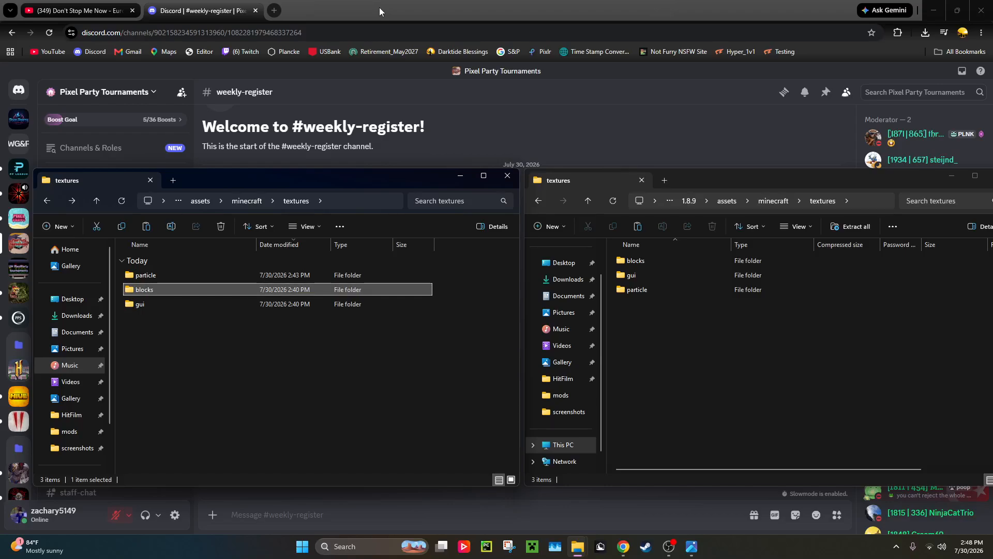
left_click(303, 336)
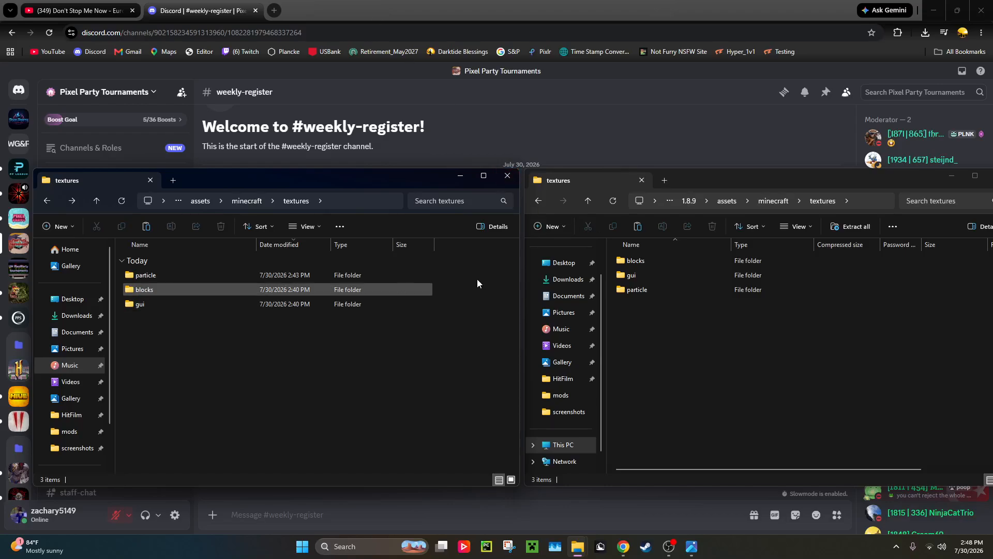
double_click(660, 278)
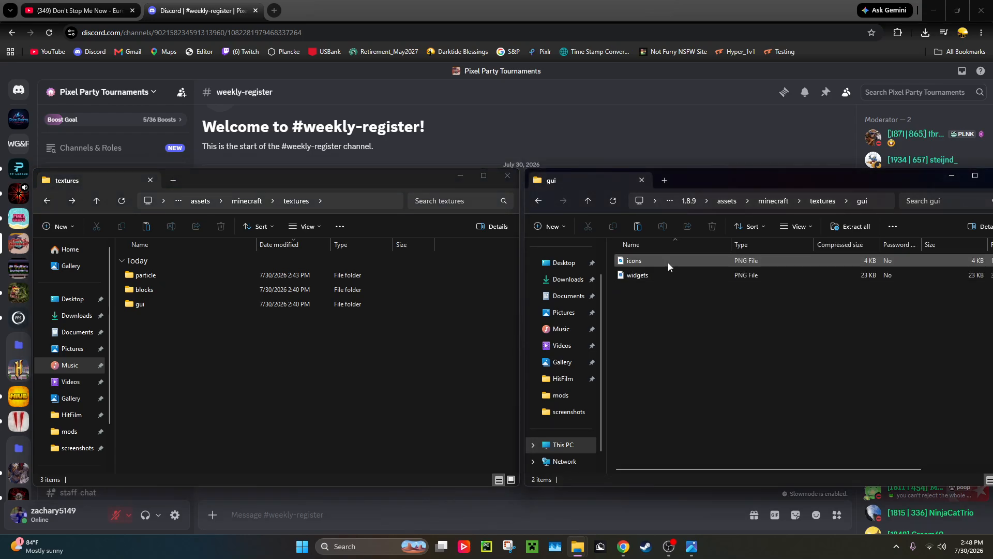
double_click(257, 309)
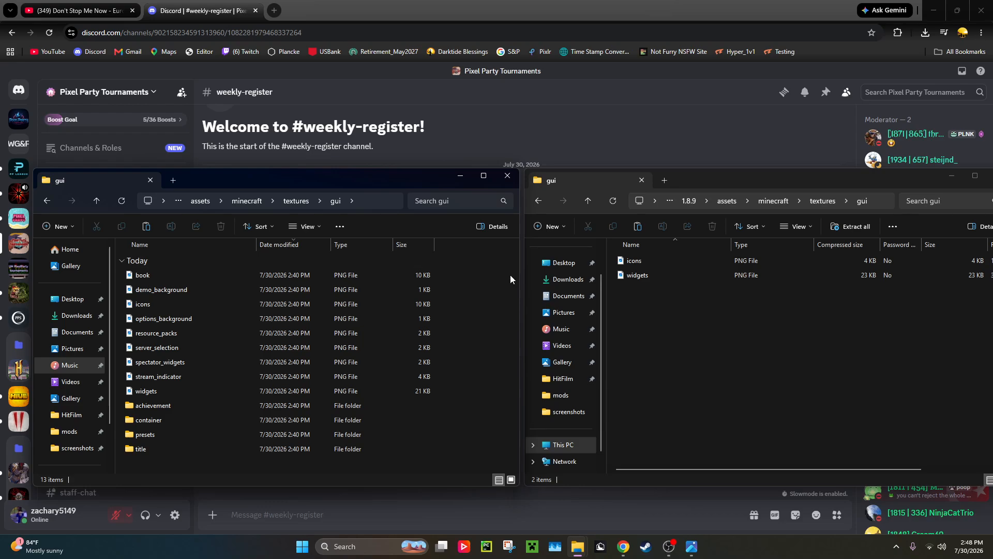
Step: Delete every file and folder in the extracted pack's gui folder except icons and widgets
left_click(141, 275)
left_click(163, 286, "shift")
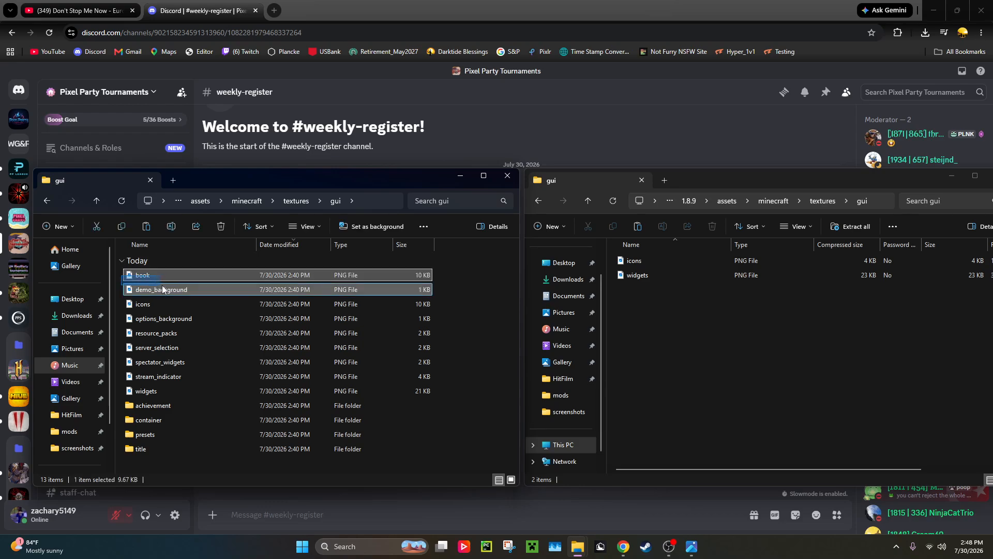
key("Delete")
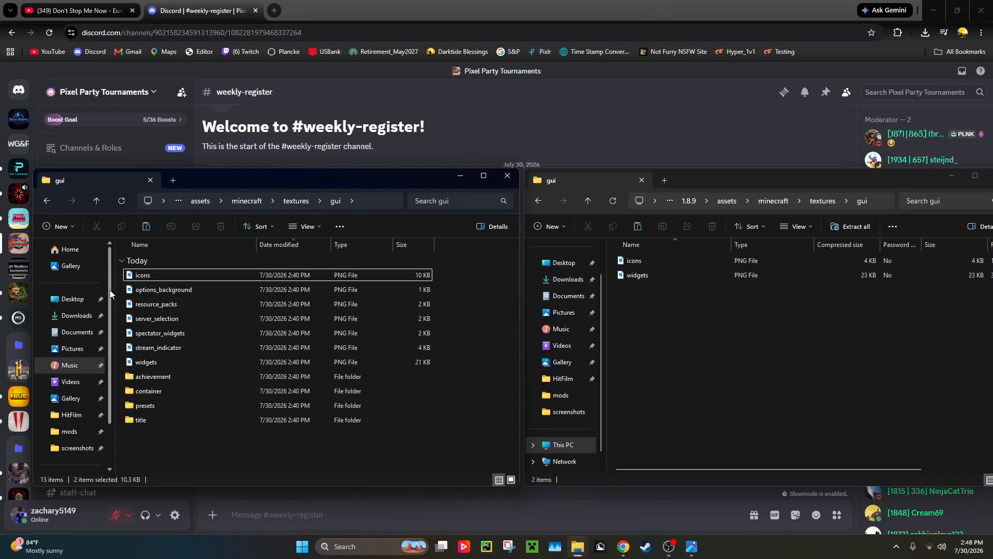
left_click_drag(120, 292, 190, 348)
key("Delete")
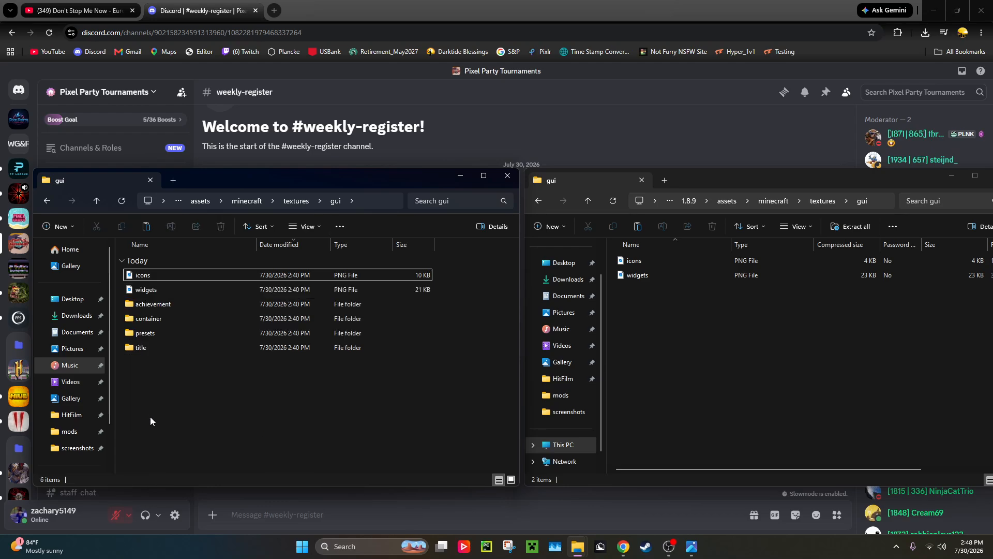
left_click_drag(159, 380, 131, 305)
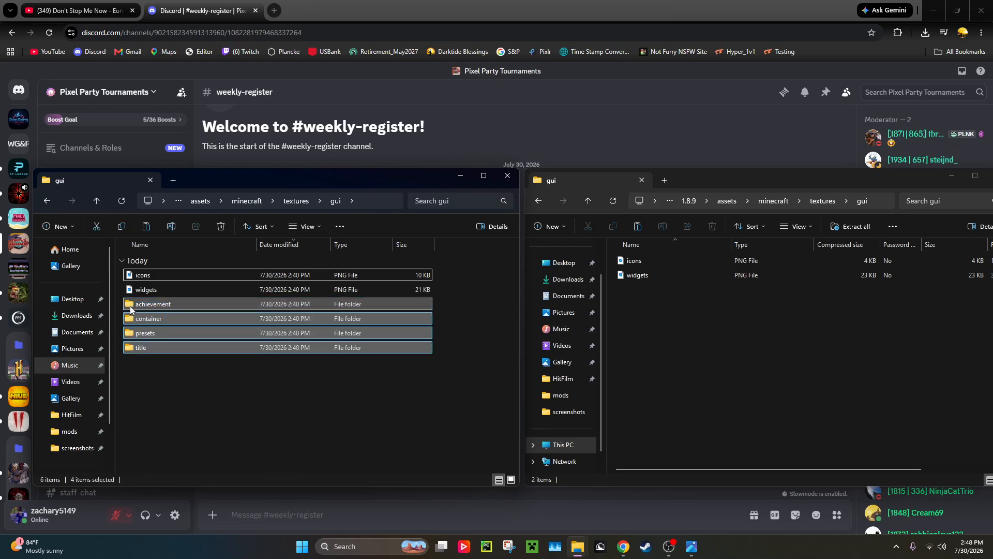
key("Delete")
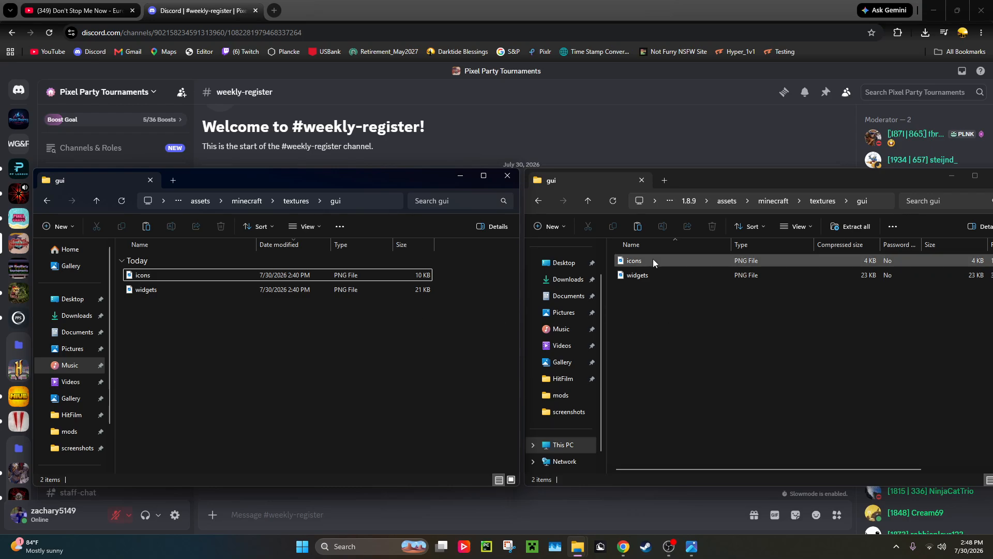
Step: View icons.png from the extracted pack and from the 1.8.9 pack enlarged to compare them, closing each image
double_click(194, 274)
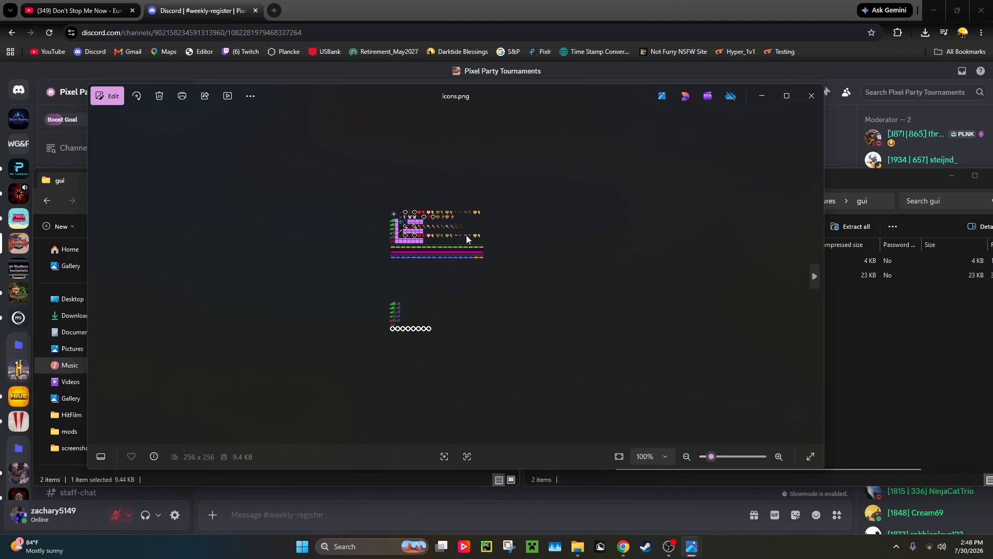
scroll(467, 238, "up", 5)
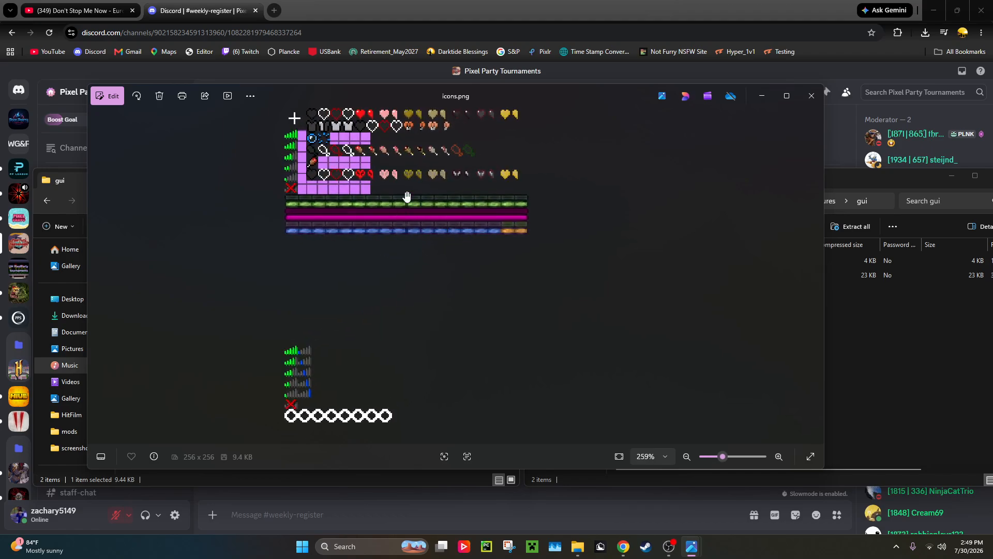
left_click(811, 97)
double_click(643, 256)
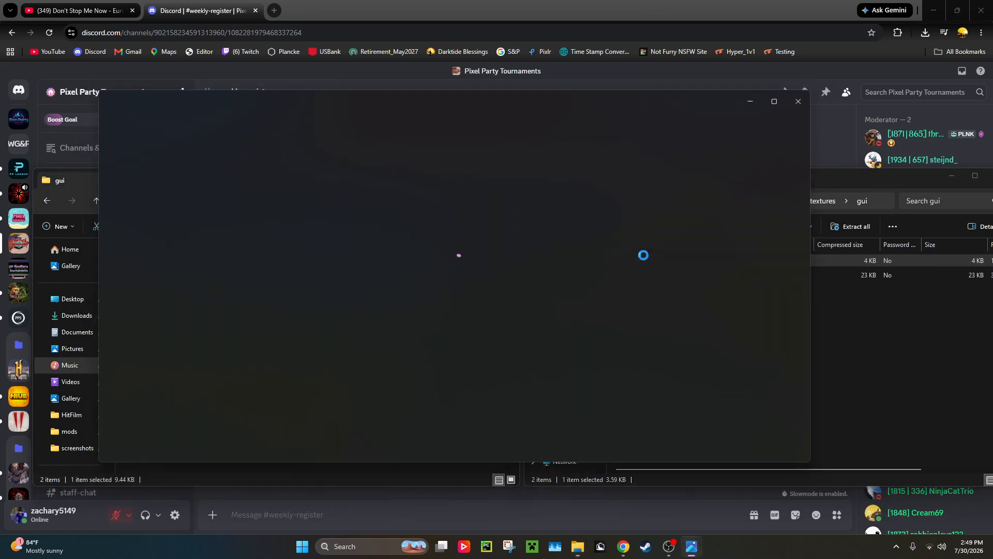
scroll(494, 229, "up", 3)
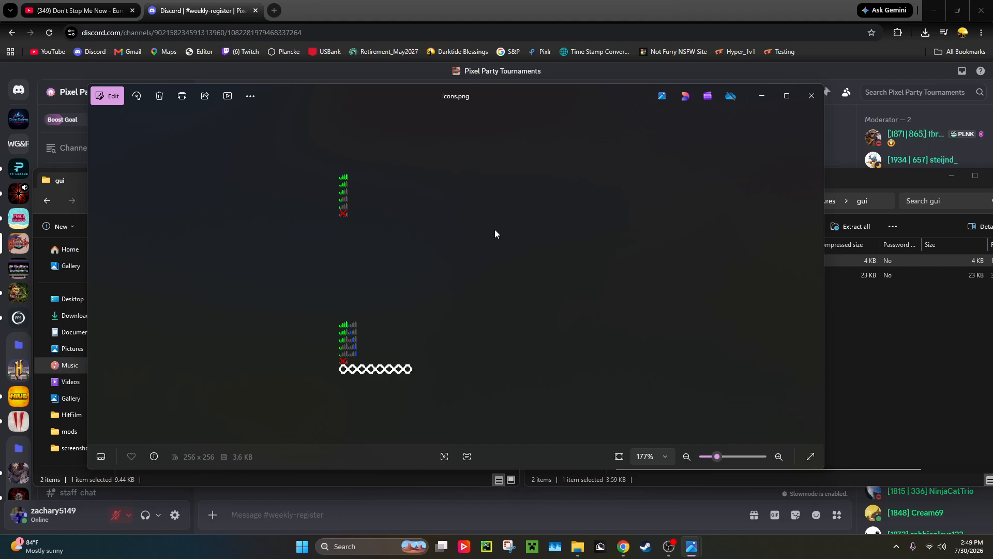
left_click(811, 96)
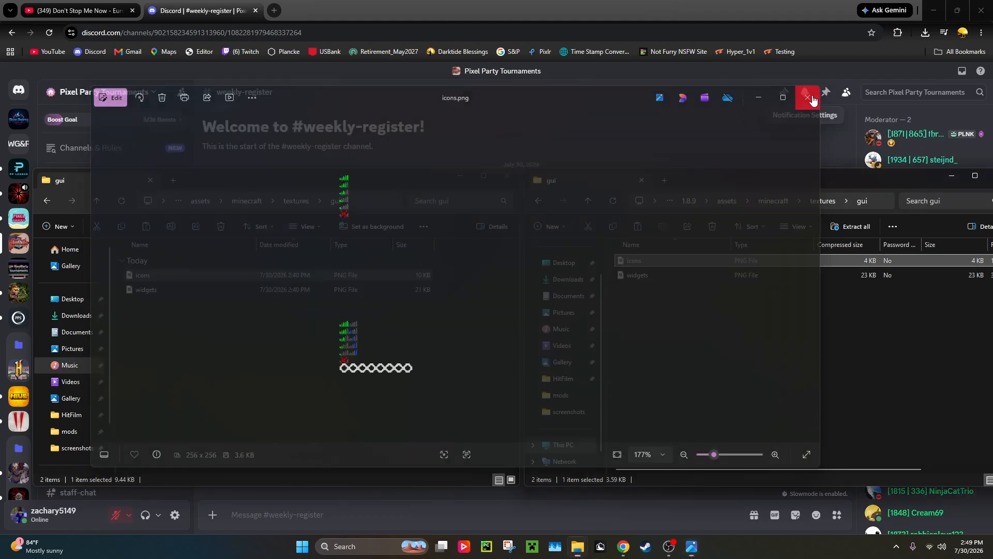
Step: Reopen the extracted pack's icons.png and examine its hearts, armor, hunger and experience bar icons enlarged
double_click(225, 275)
scroll(406, 217, "up", 5)
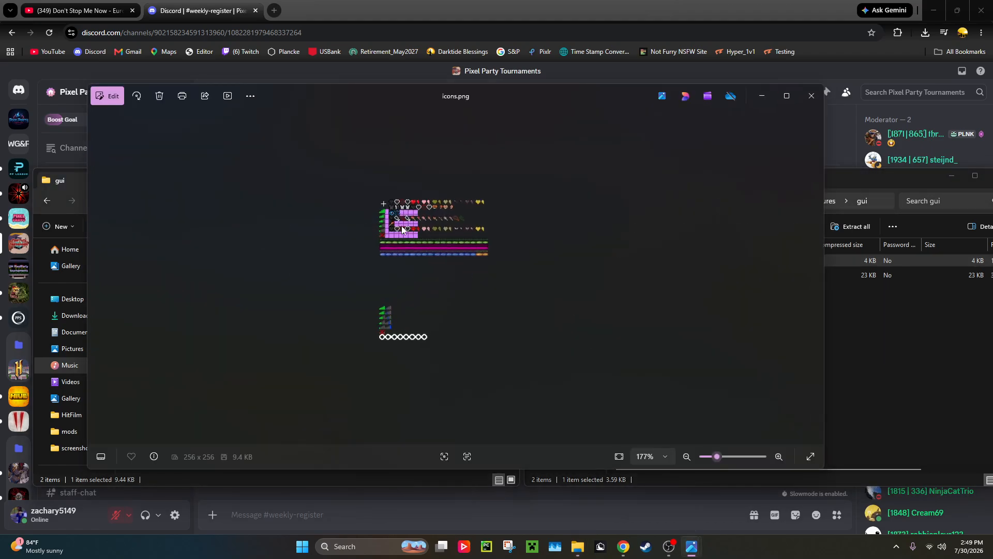
scroll(404, 216, "down", 2)
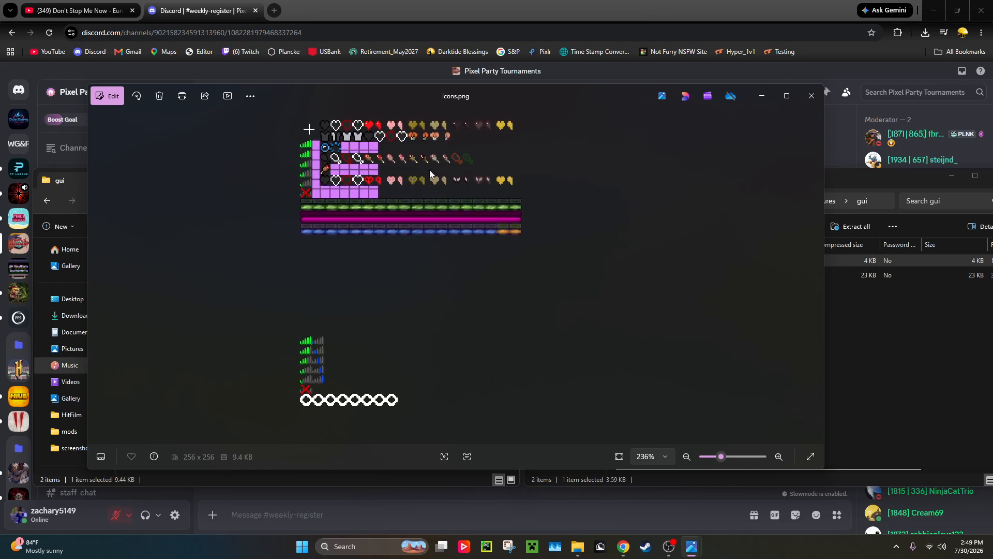
Step: Close icons.png and compare the extracted pack's widgets.png with the 1.8.9 pack's version enlarged, closing each image
left_click(811, 97)
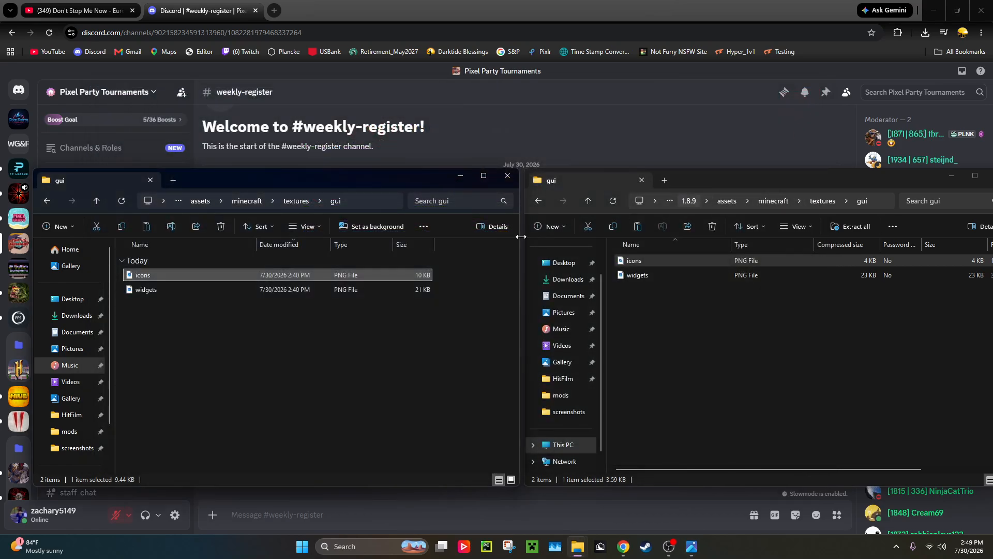
left_click(245, 346)
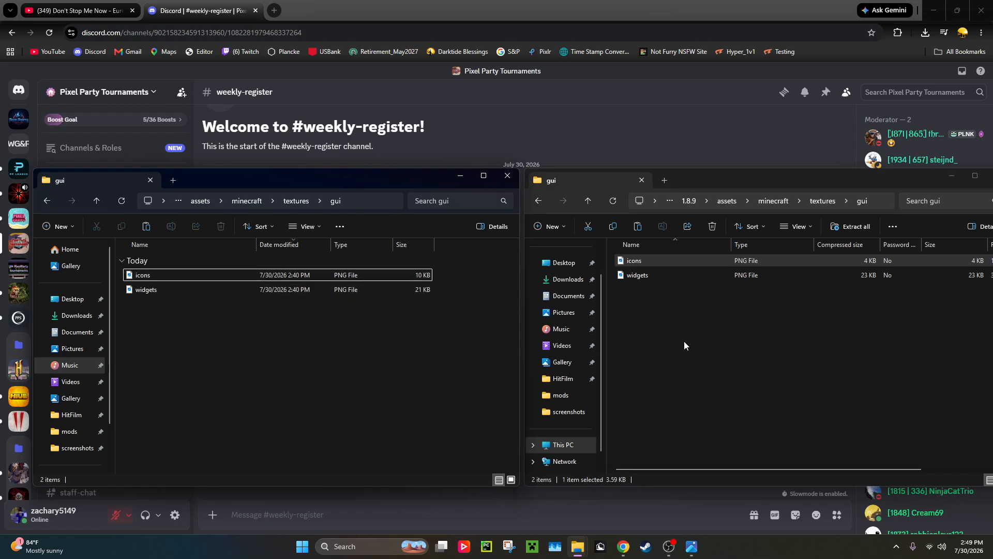
left_click(641, 276)
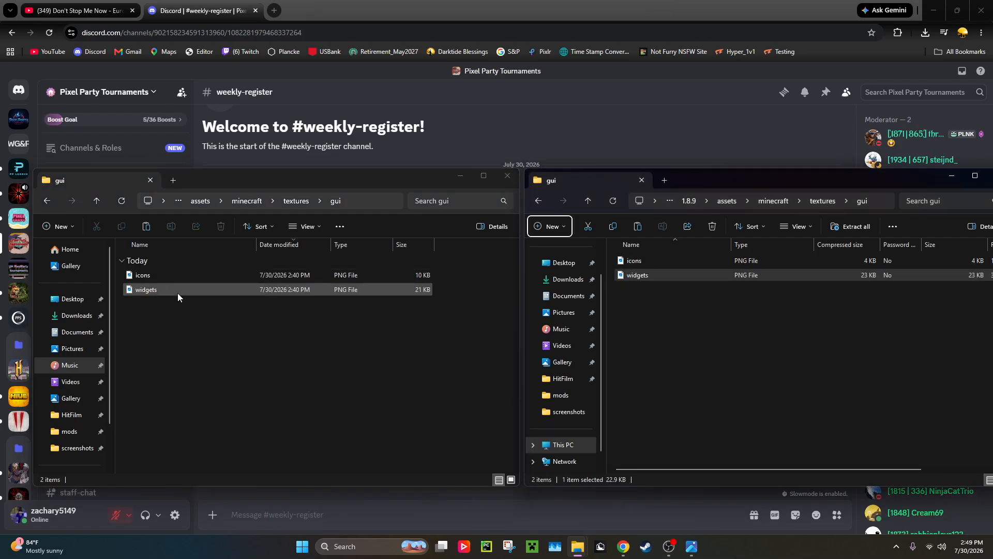
double_click(178, 291)
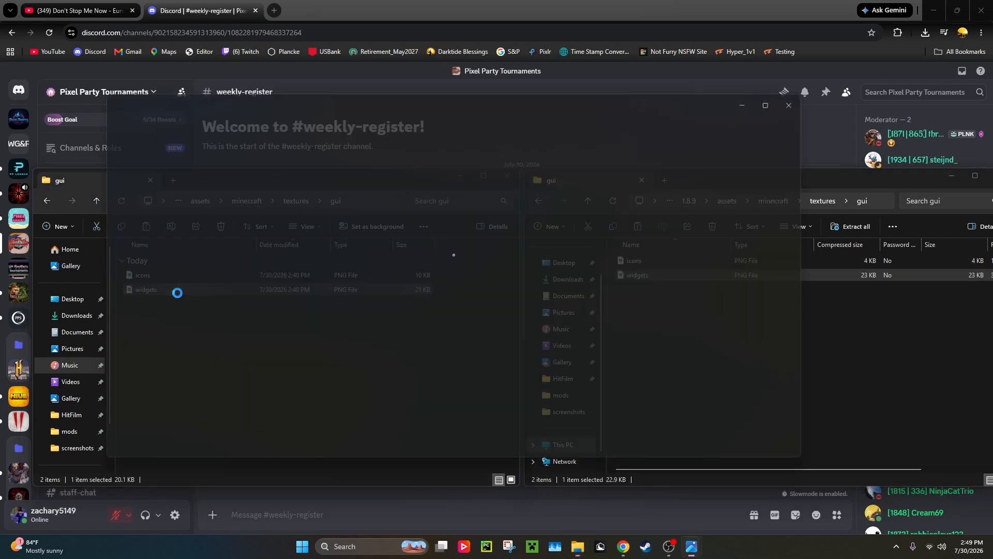
scroll(458, 223, "up", 4)
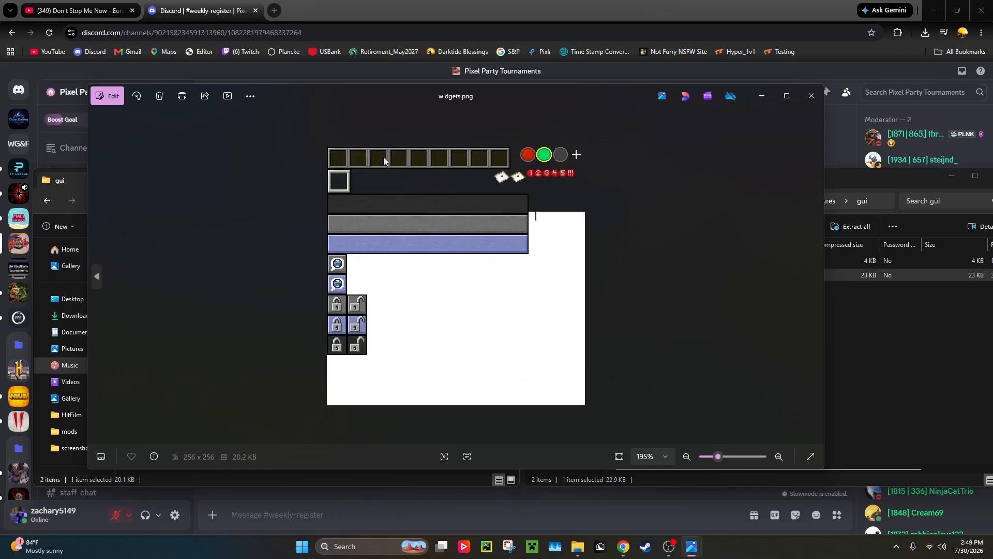
left_click(810, 98)
double_click(662, 271)
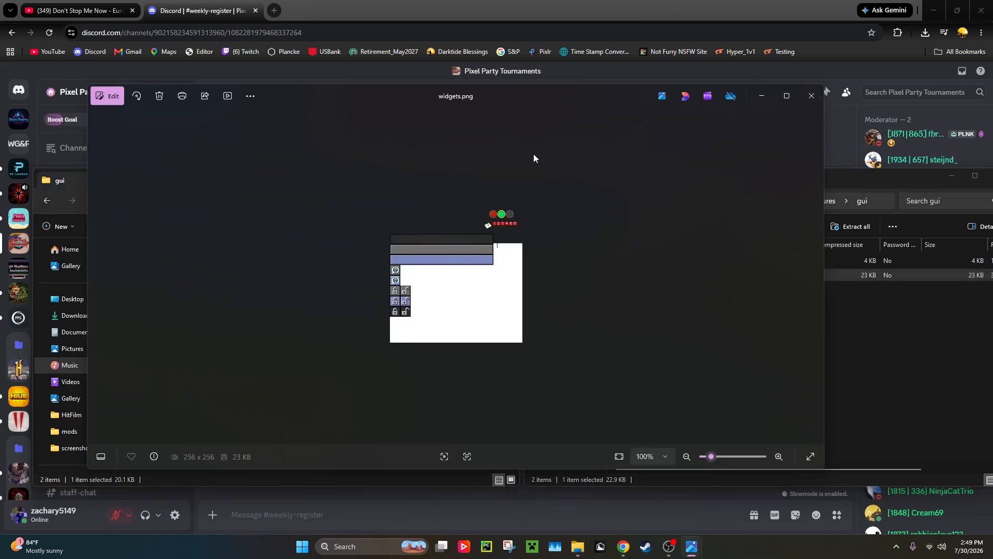
scroll(487, 206, "up", 3)
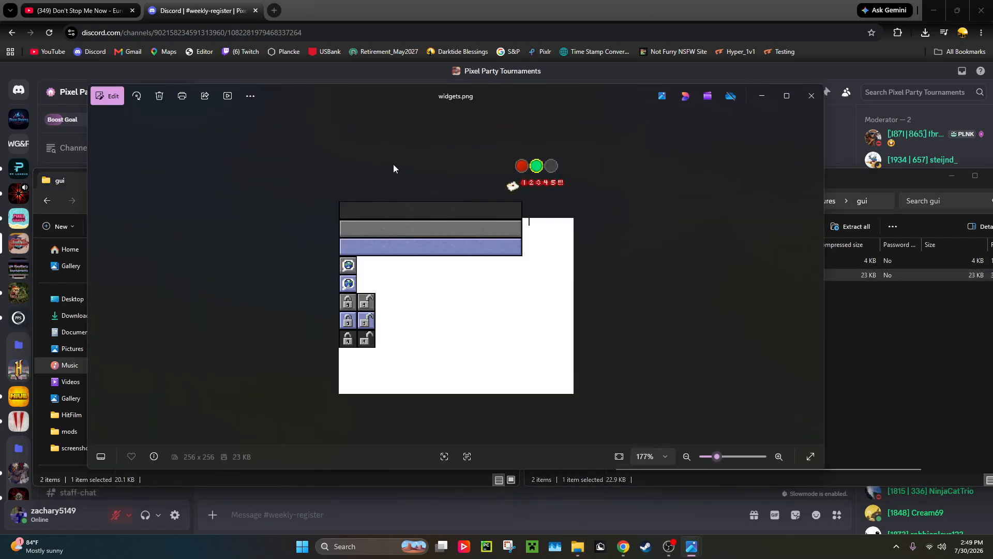
left_click(810, 93)
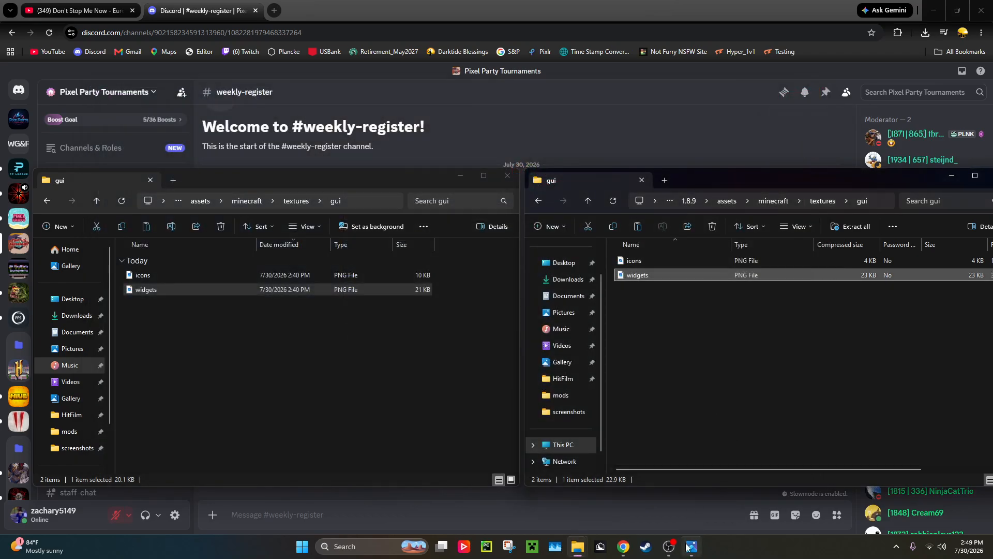
left_click(741, 460)
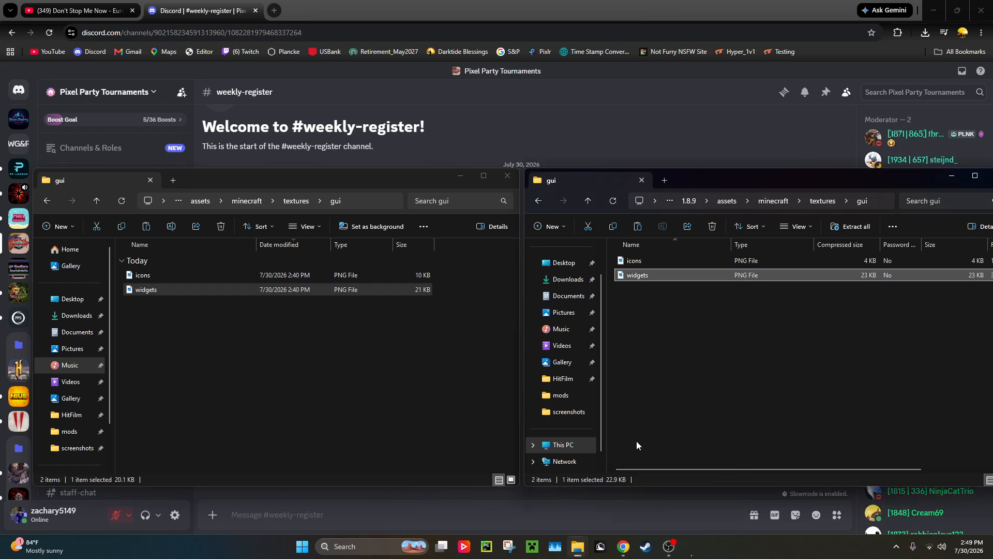
left_click(365, 390)
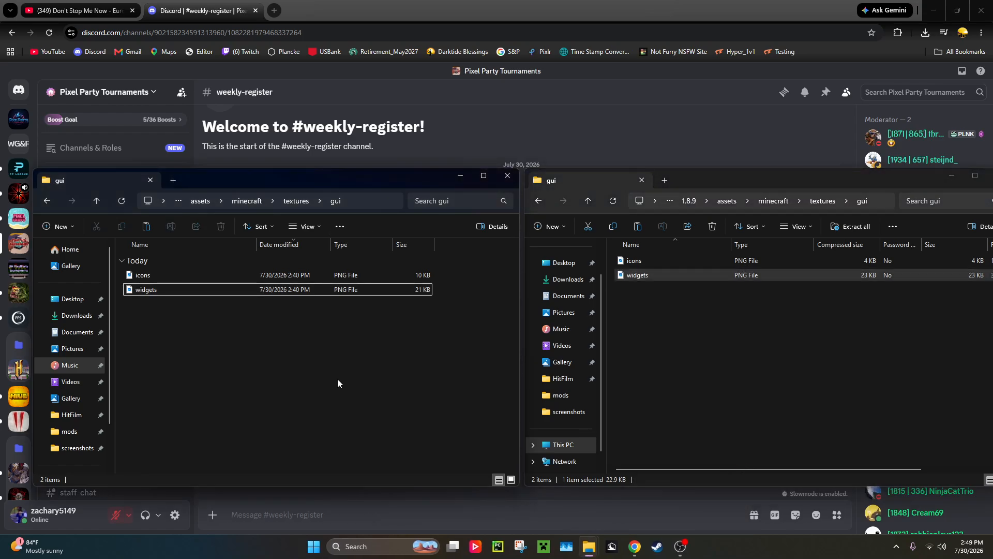
Step: Return to the textures folder and open the blocks folder in both the extracted pack and the 1.8.9 pack
key("alt+Left")
key("alt+Left")
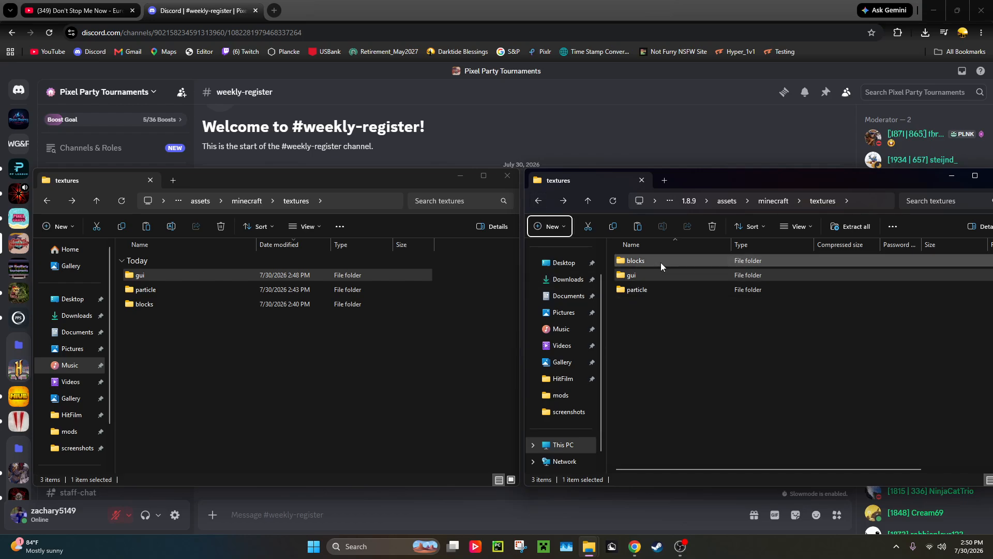
left_click(224, 324)
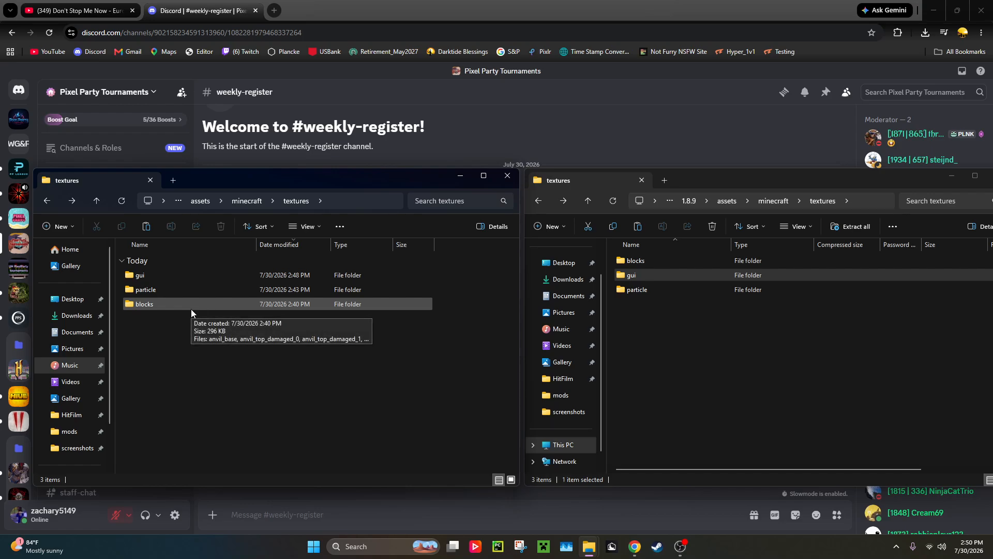
double_click(191, 306)
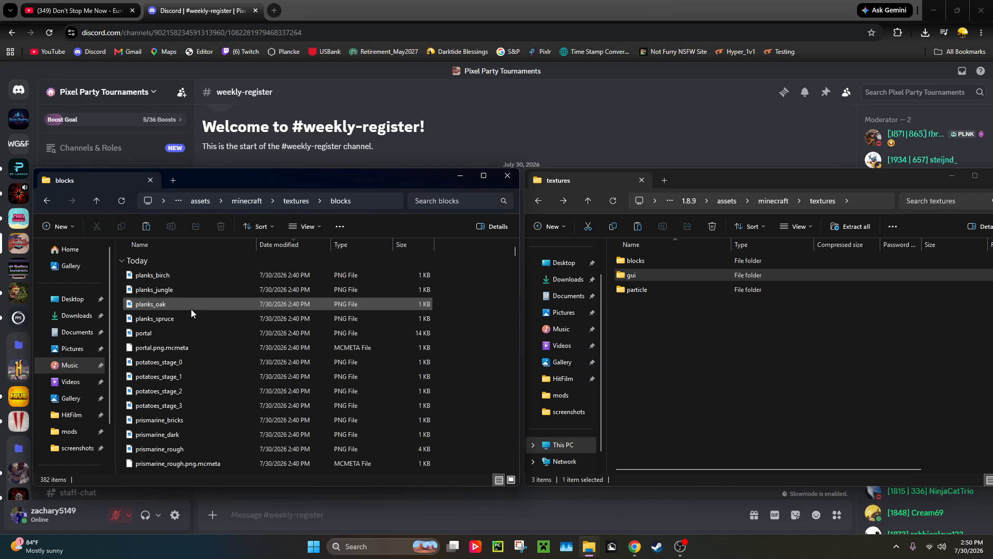
double_click(648, 262)
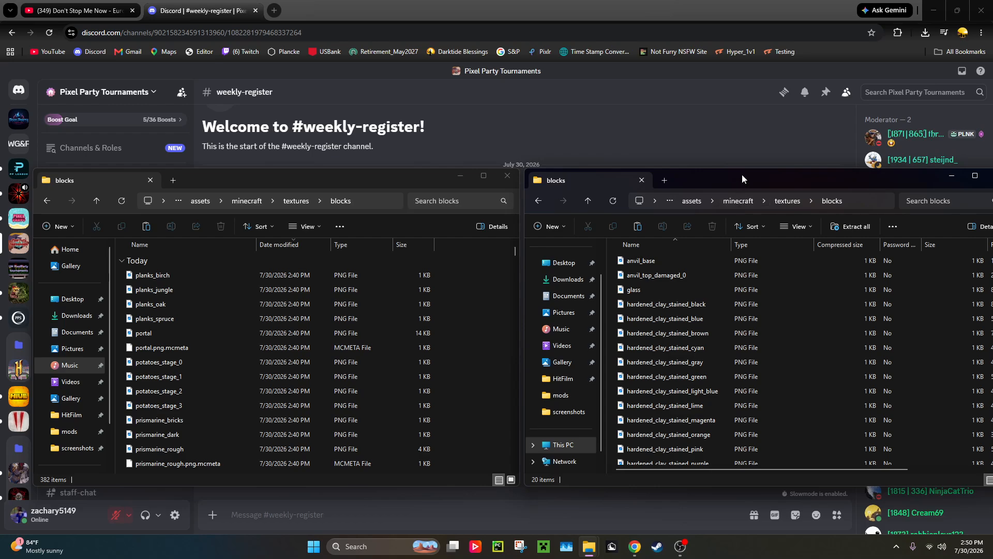
mouse_move(742, 174)
left_mouse_down()
mouse_move(675, 175)
mouse_move(728, 170)
left_mouse_up()
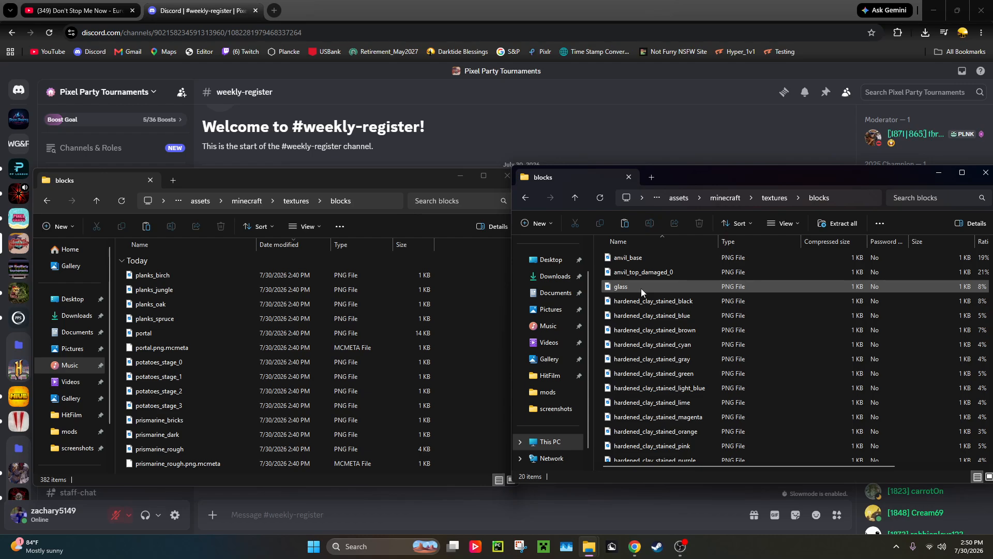
Step: View glass.png from the 1.8.9 pack's blocks folder enlarged, close it, and look through the folder's texture list
double_click(641, 288)
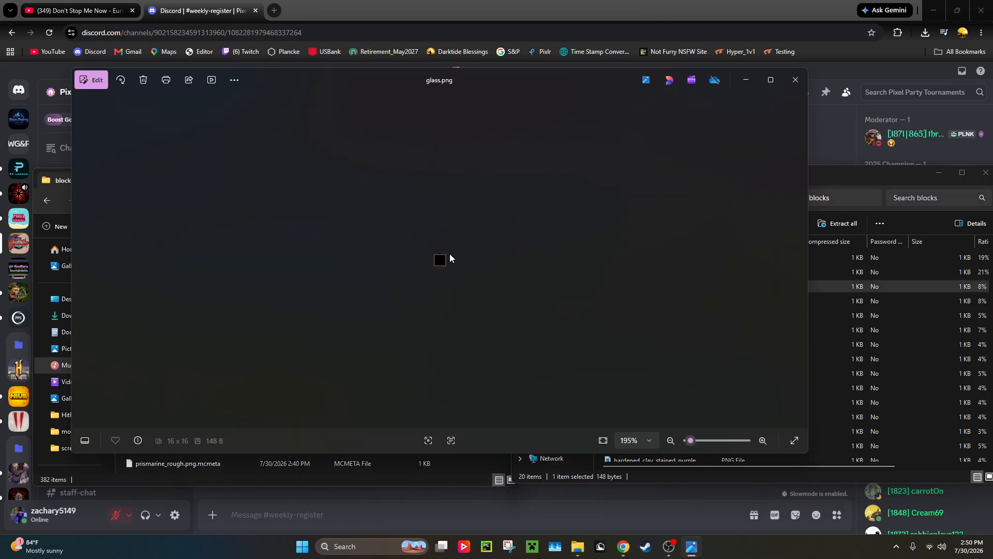
scroll(456, 272, "up", 2)
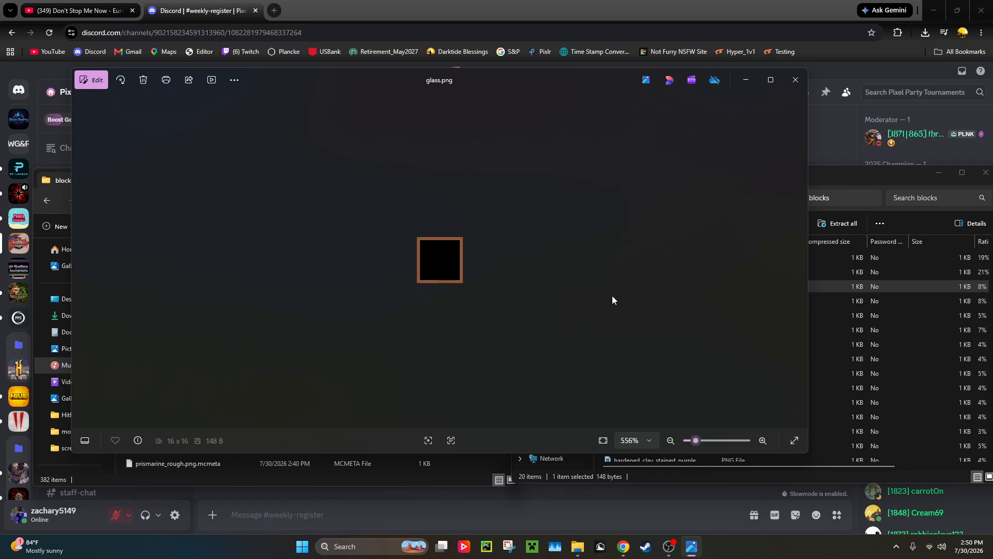
left_click(795, 80)
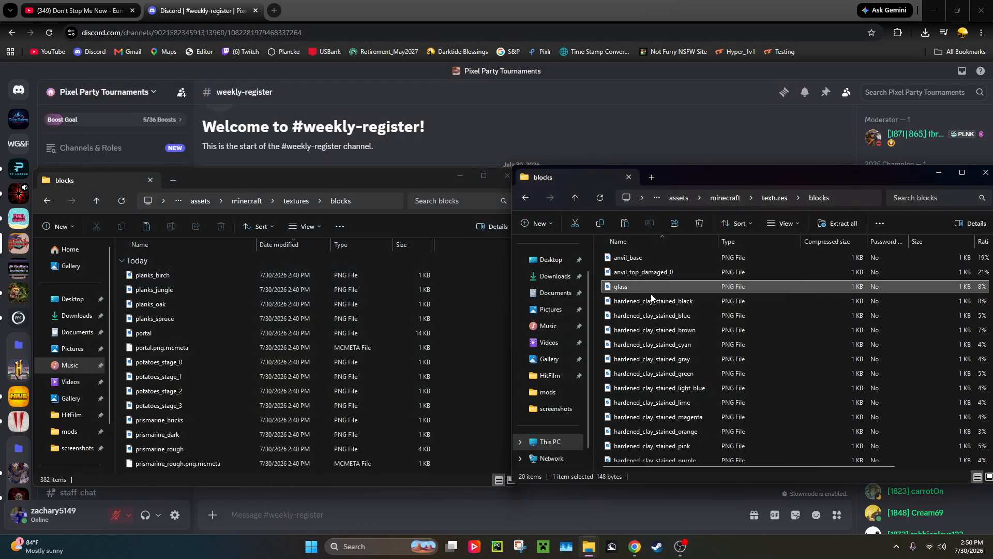
scroll(720, 283, "down", 2)
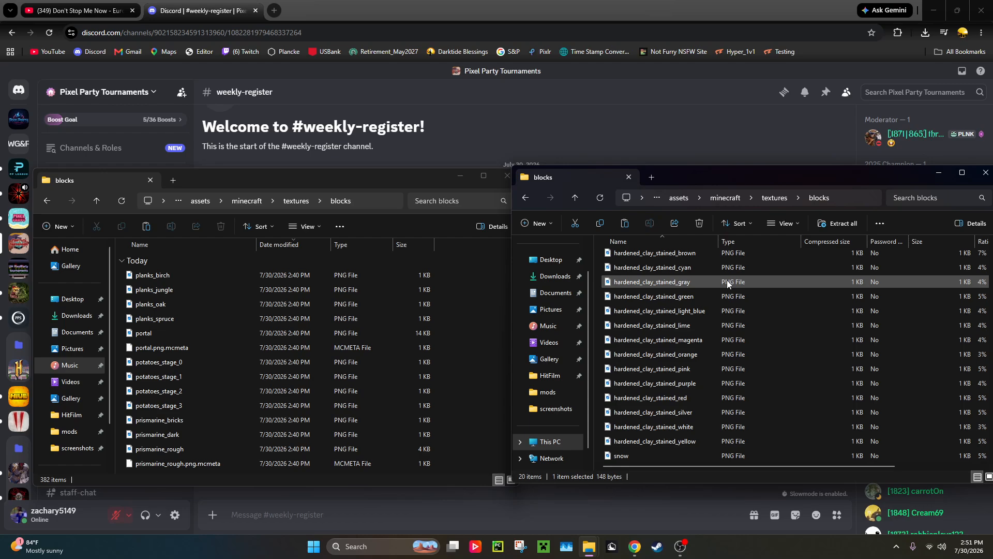
left_click(669, 269)
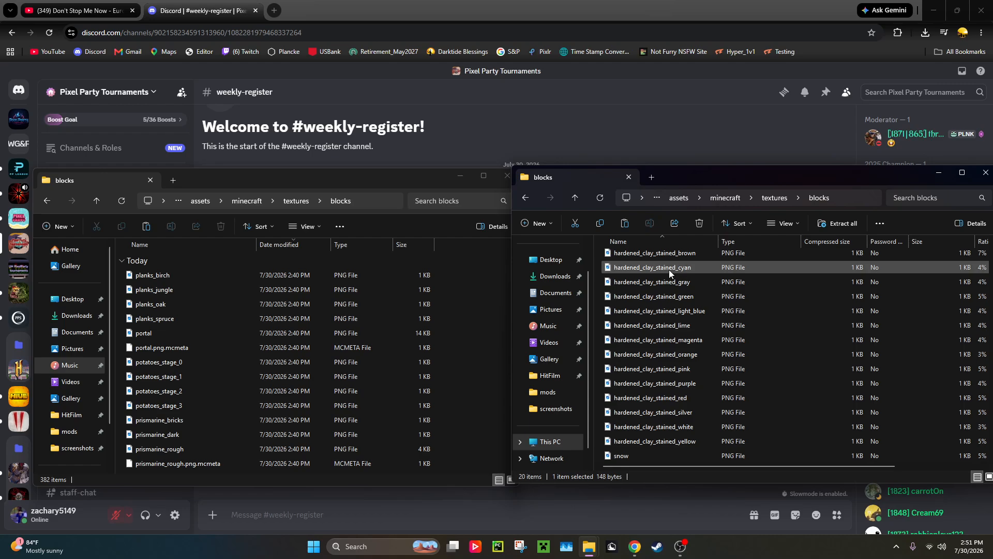
key("alt")
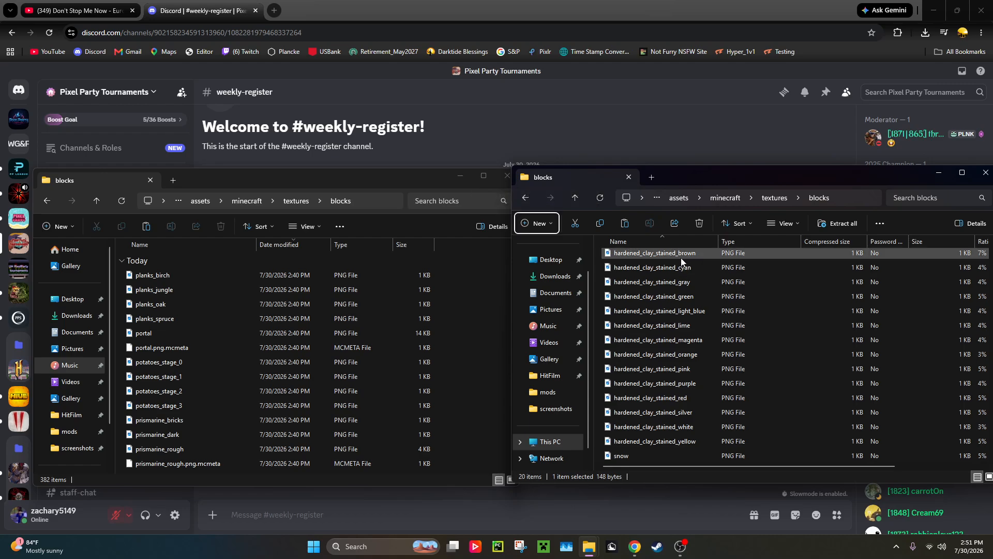
scroll(701, 286, "up", 2)
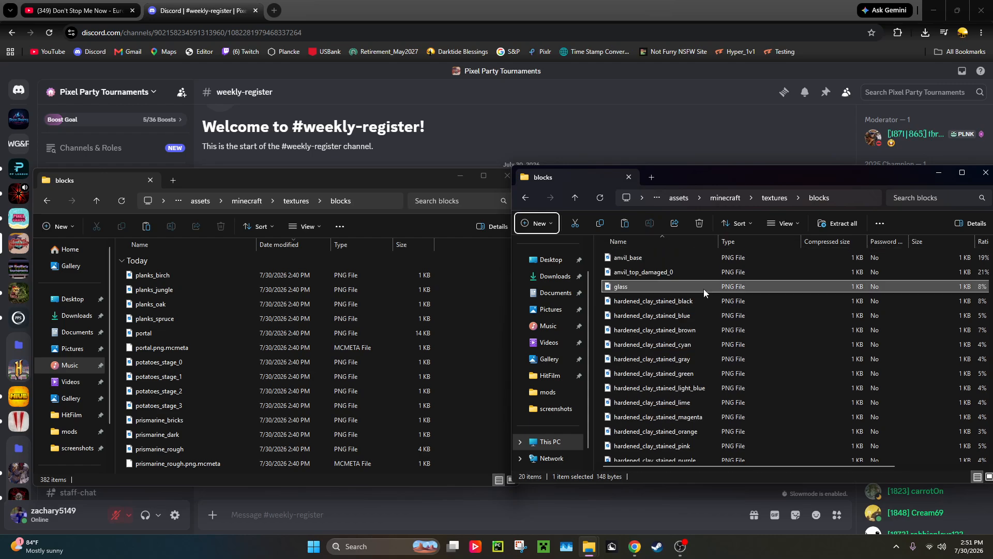
Step: Open the 1.8.9 pack's hardened_clay_stained_black and hardened_clay_stained_brown textures one after the other, closing each image
double_click(652, 303)
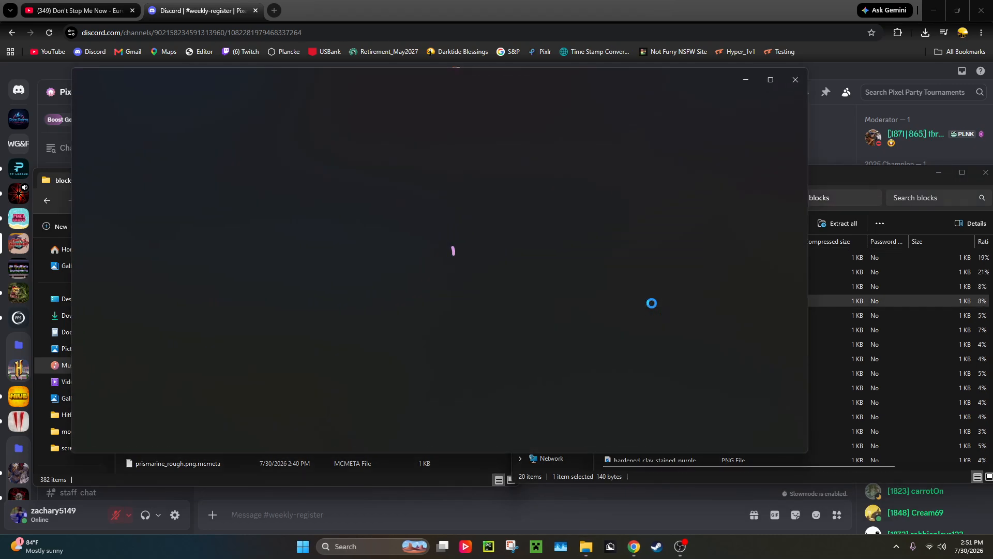
left_click(790, 83)
double_click(676, 326)
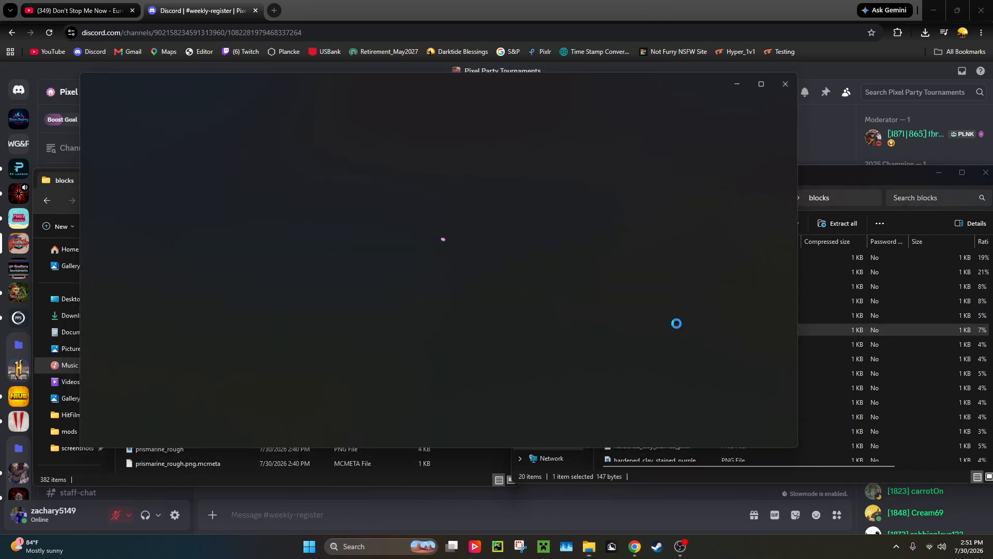
left_click(796, 78)
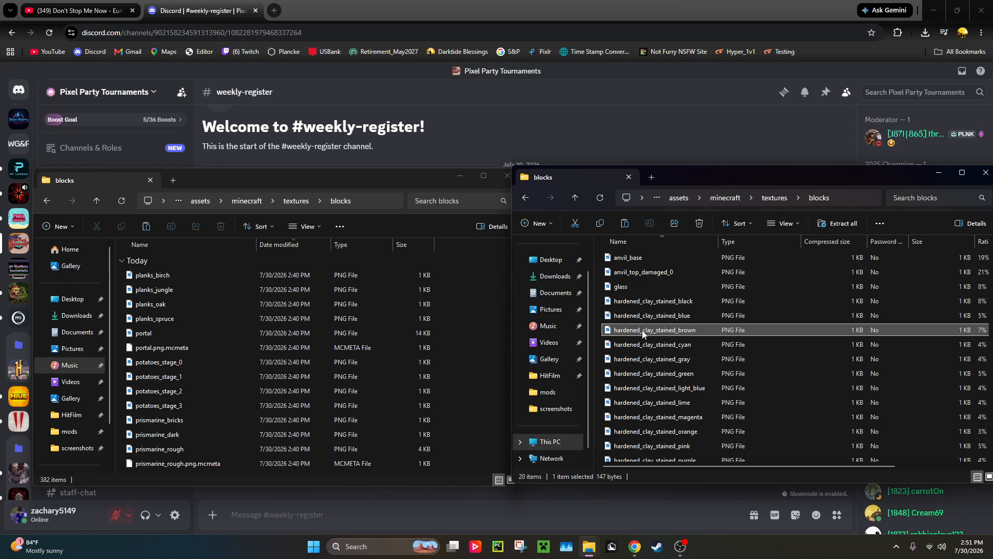
Step: View snow.png from the 1.8.9 pack's blocks folder enlarged and close the image
scroll(641, 329, "down", 3)
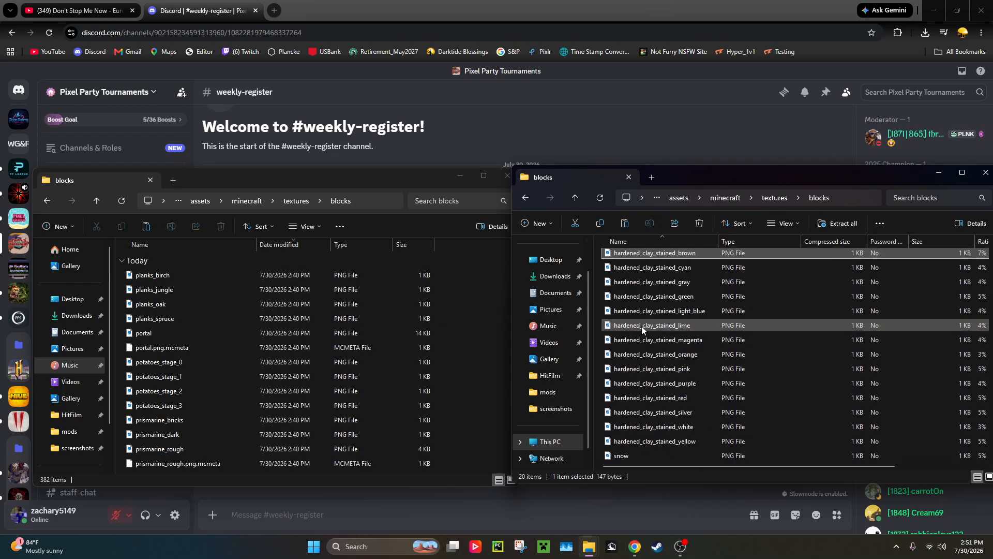
double_click(637, 455)
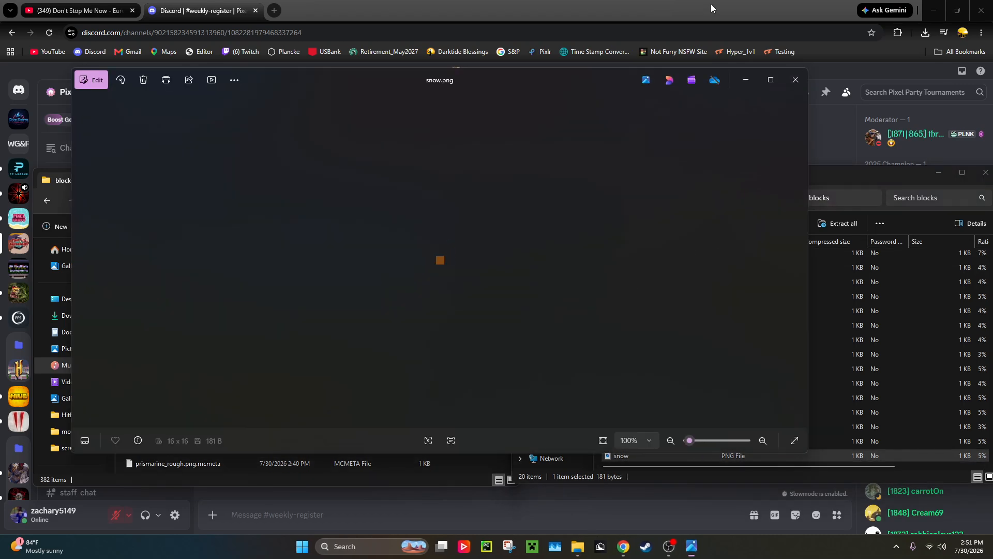
scroll(439, 218, "up", 5)
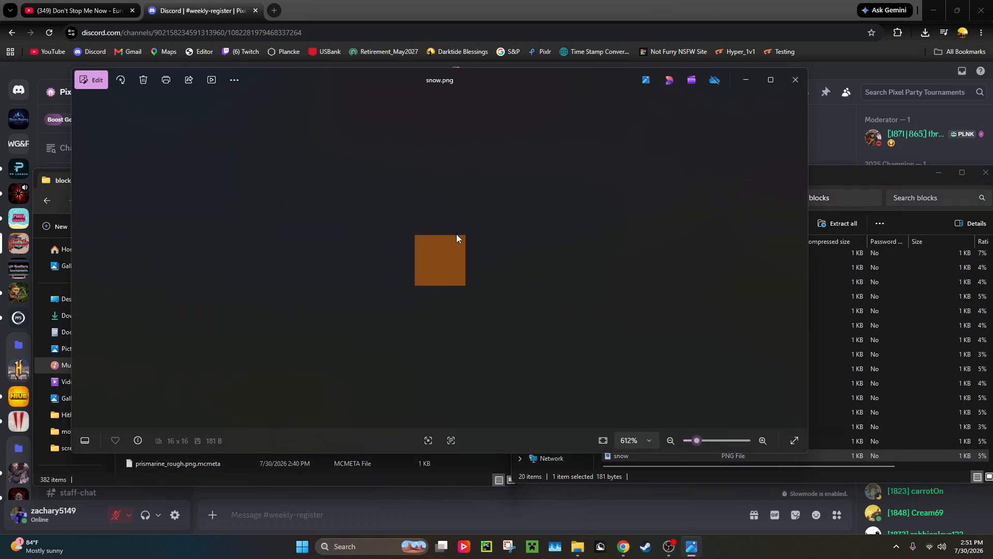
left_click(796, 90)
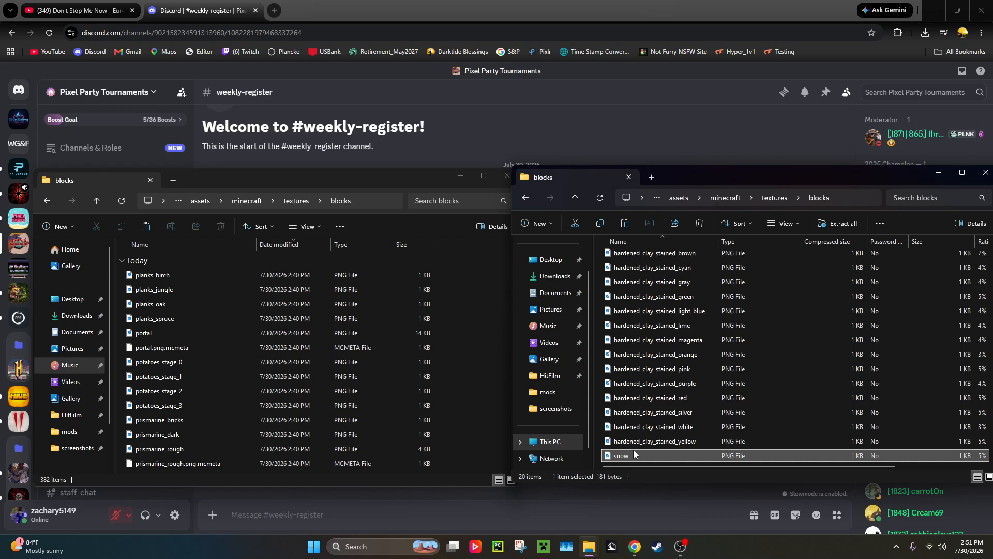
Step: Review which block textures the 1.8.9 pack's blocks folder contains, from anvil_base to snow, beside the extracted pack's folder
left_click_drag(724, 176, 712, 176)
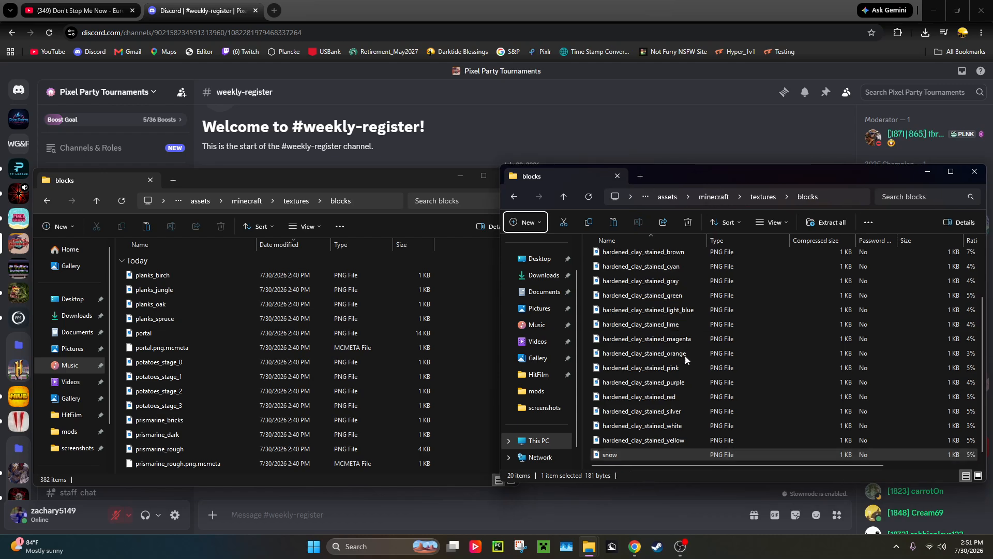
left_click(645, 413)
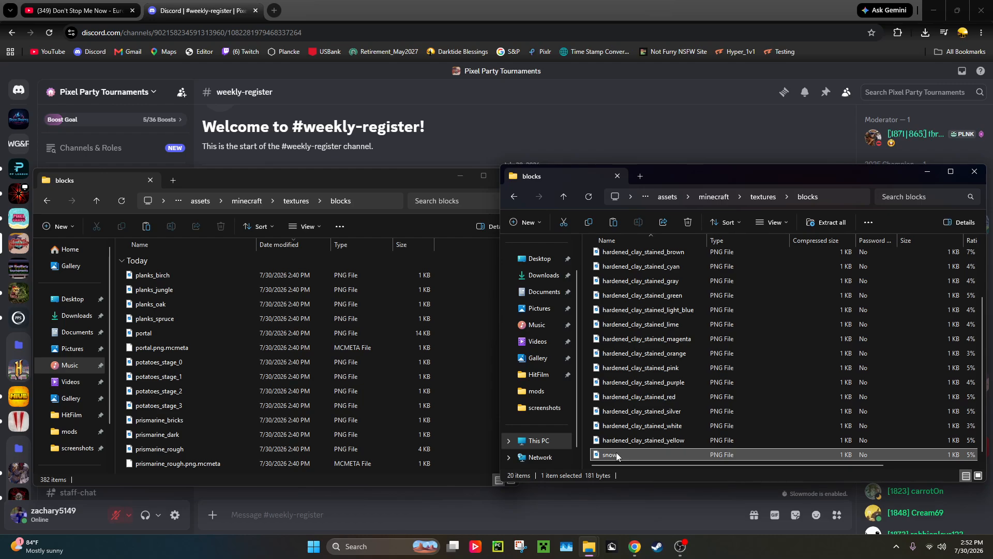
scroll(644, 405, "up", 2)
scroll(652, 404, "down", 2)
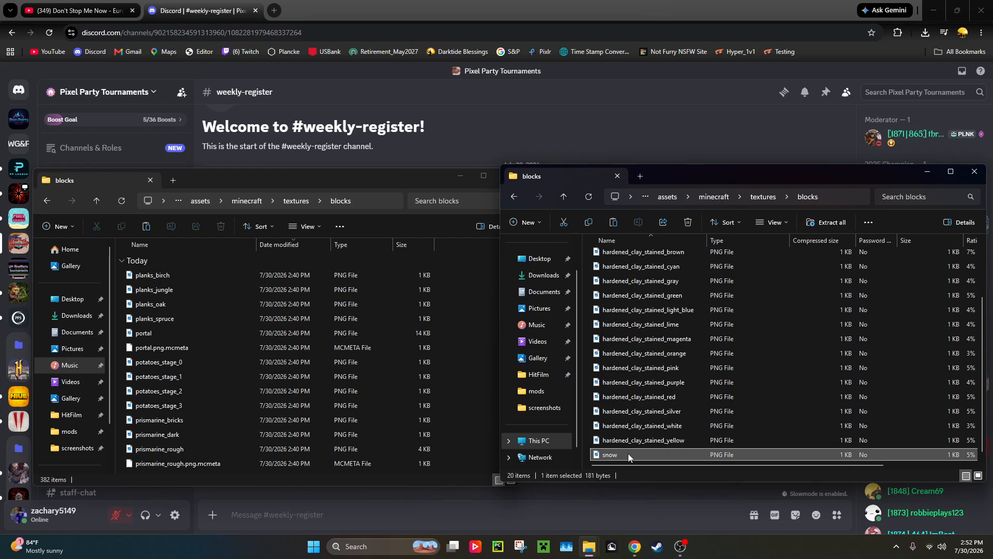
key("alt")
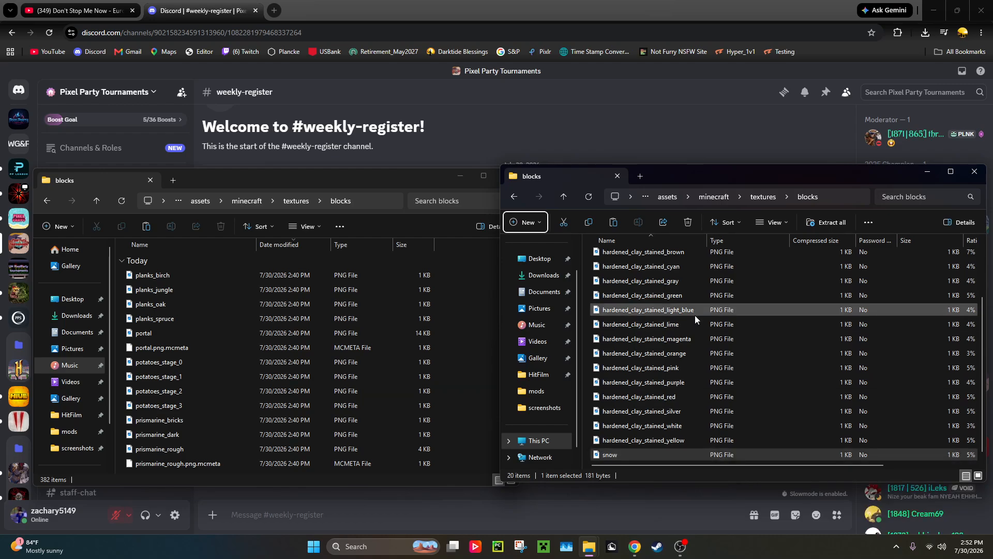
left_click(697, 297)
scroll(699, 290, "up", 2)
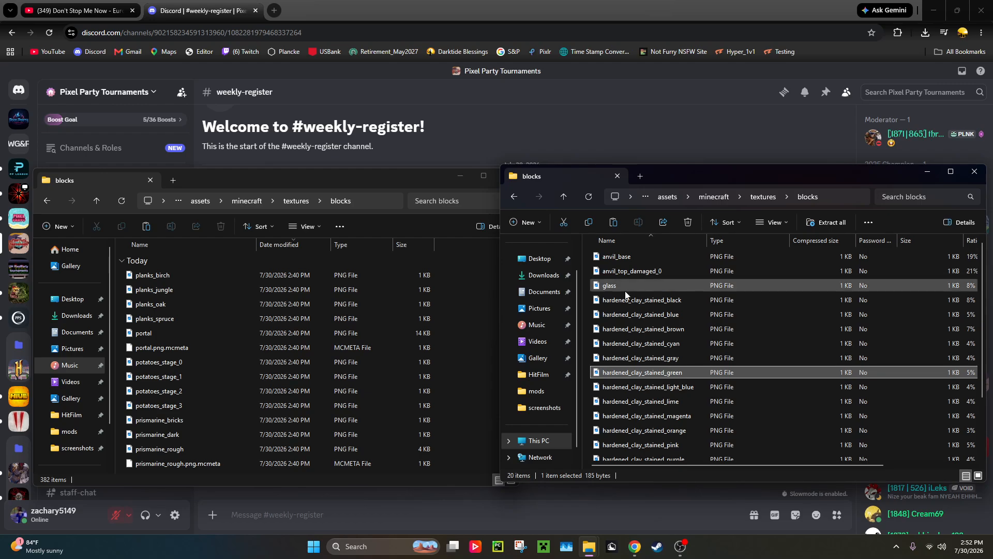
left_click(467, 272)
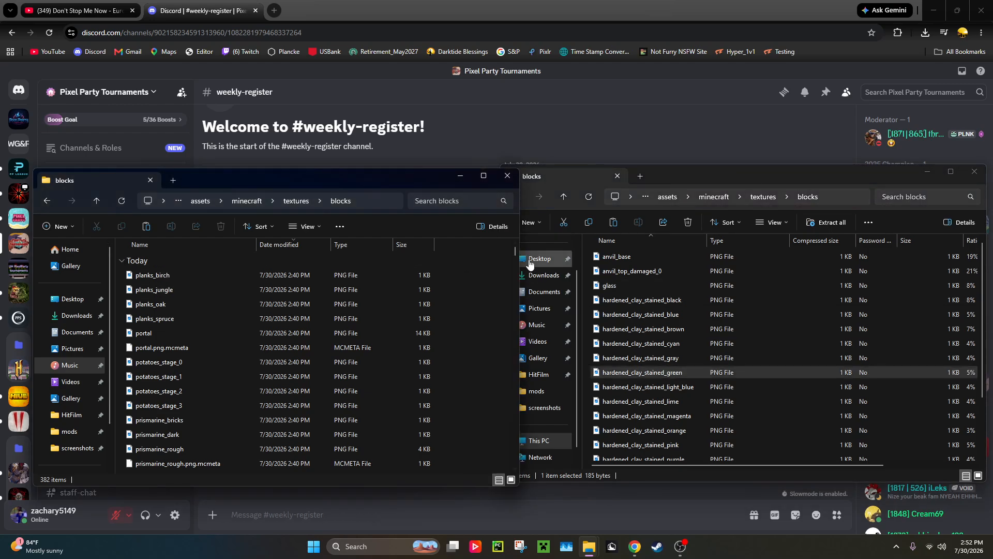
left_click_drag(515, 256, 492, 243)
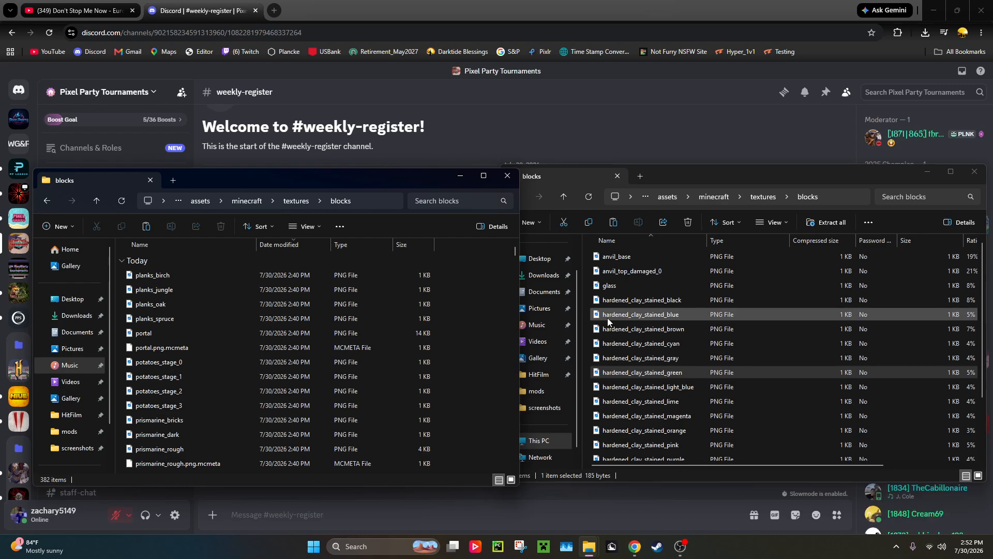
left_click(665, 273)
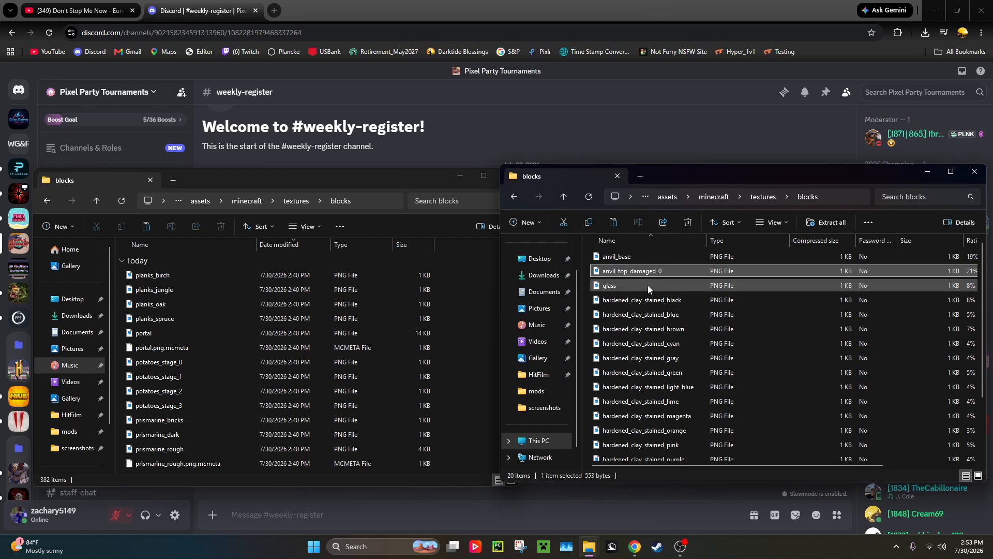
left_click(637, 302)
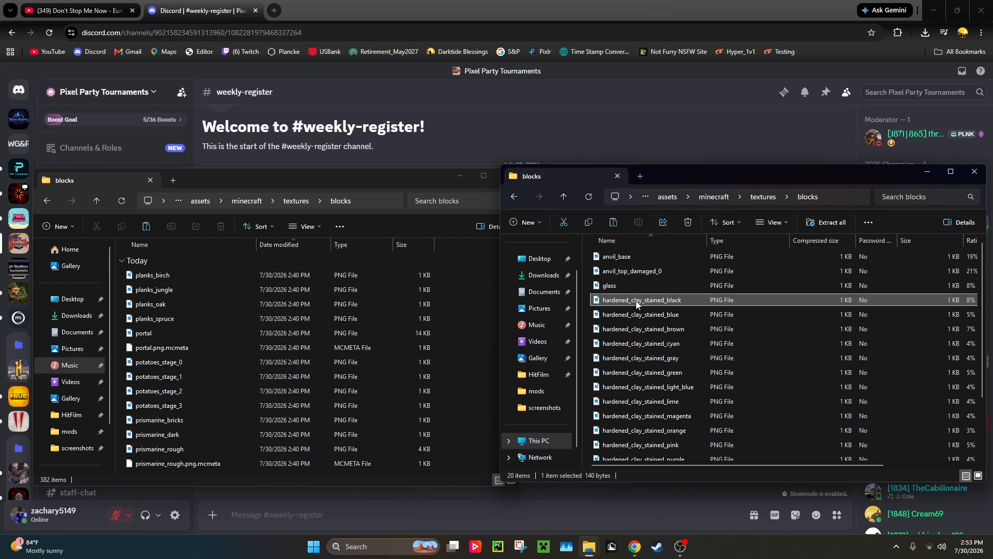
right_click(636, 300)
left_click(637, 293)
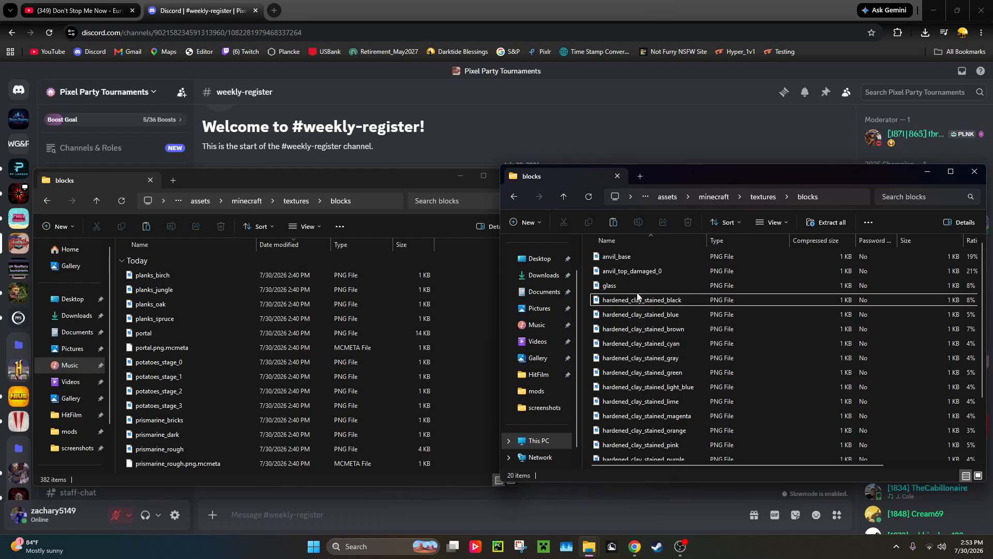
Step: Open the extracted pack's planks_jungle texture for editing in Paint
left_click(182, 289)
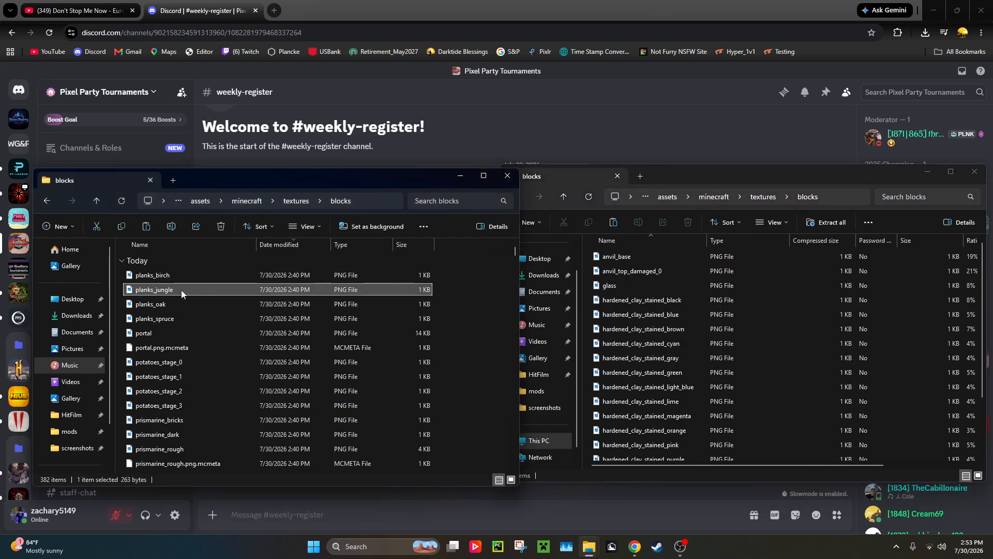
right_click(178, 290)
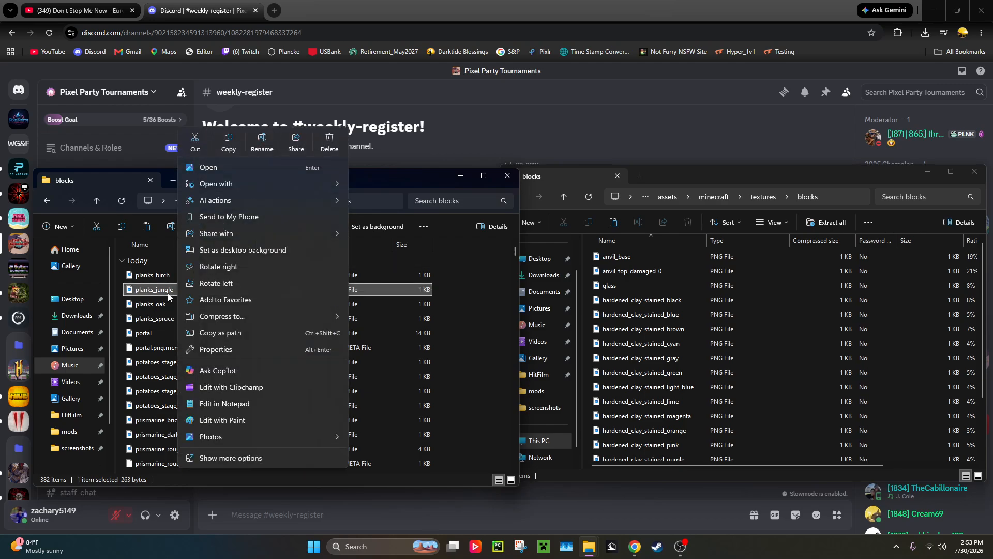
mouse_move(209, 185)
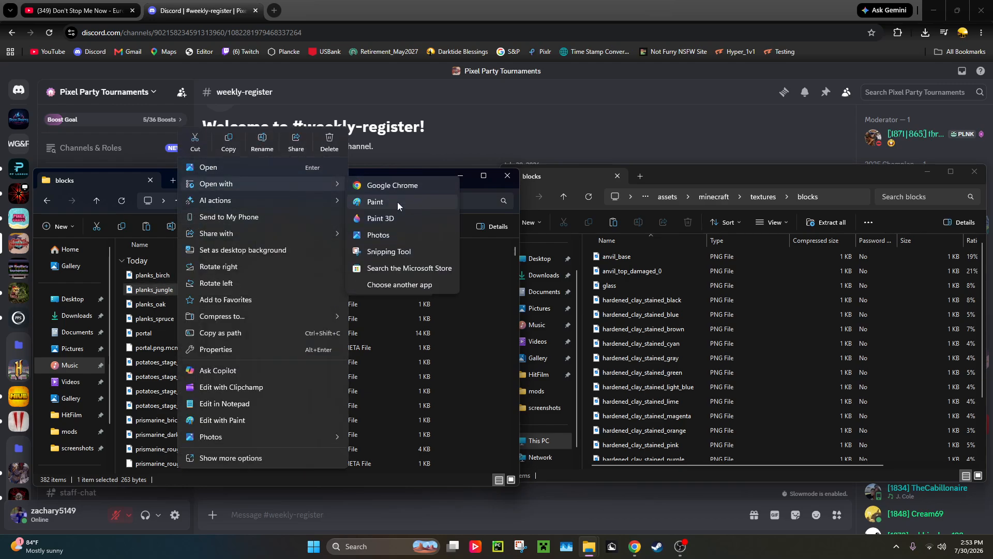
left_click(397, 201)
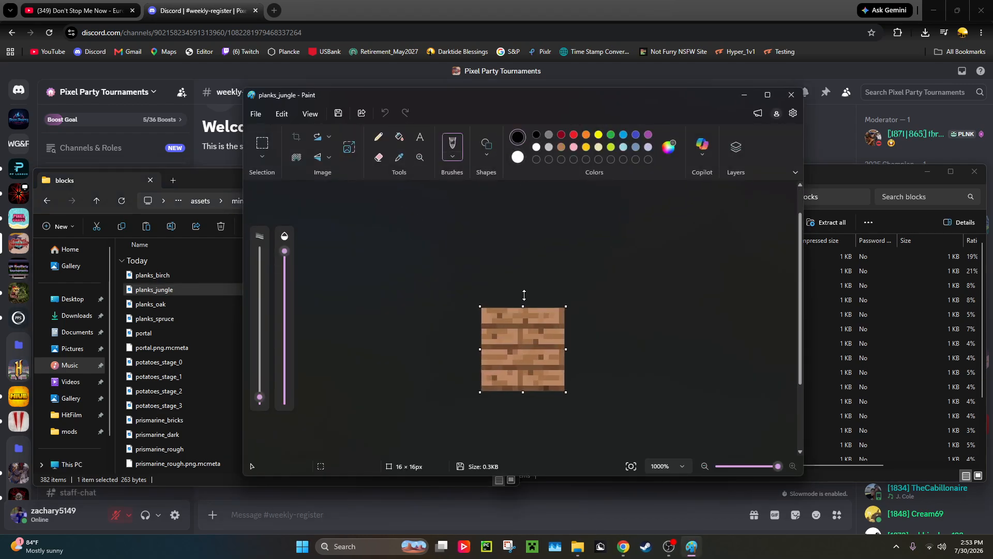
Step: Cover the whole 16 × 16 px planks_jungle texture with black, save the file and close the image
left_click_drag(523, 306, 523, 333)
key("ctrl+z")
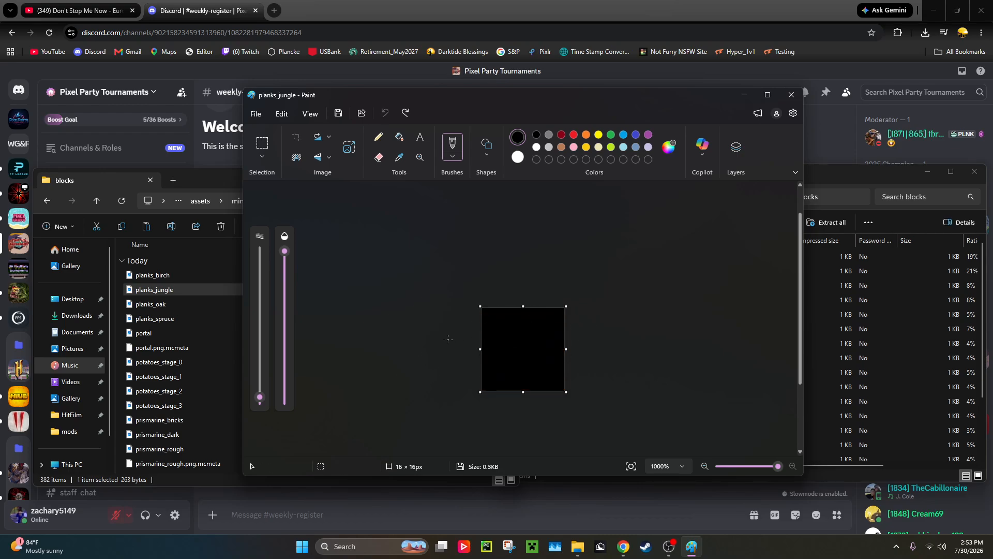
left_click(247, 114)
left_click(284, 195)
left_click(791, 95)
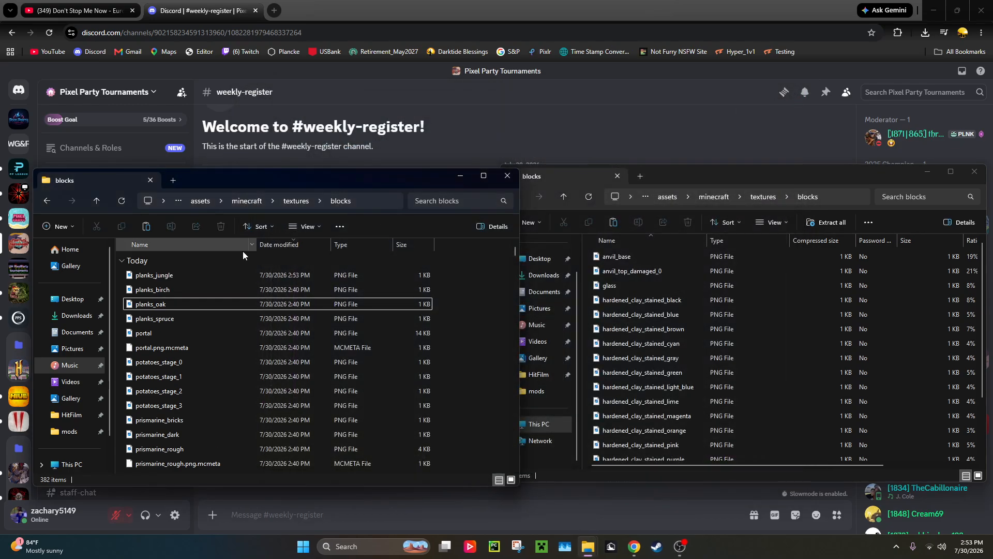
Step: View the extracted pack's planks_oak, planks_birch and planks_jungle textures one after the other, closing each image
double_click(158, 304)
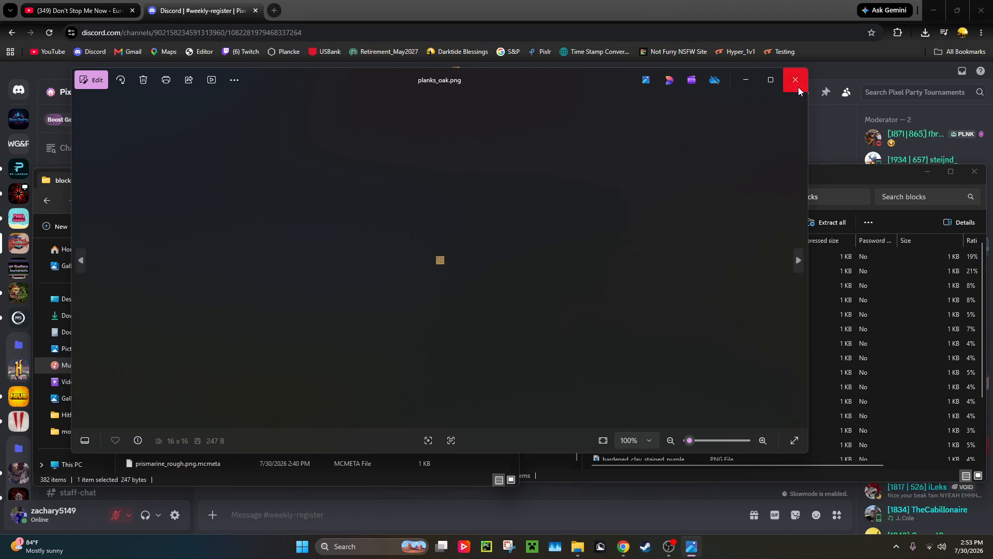
left_click(796, 80)
double_click(179, 289)
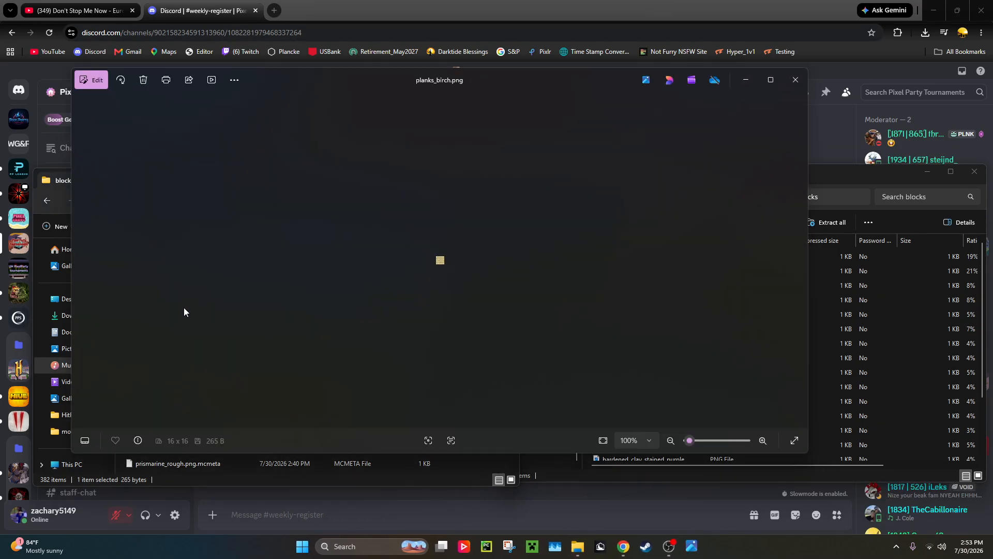
key("Escape")
double_click(206, 277)
double_click(453, 263)
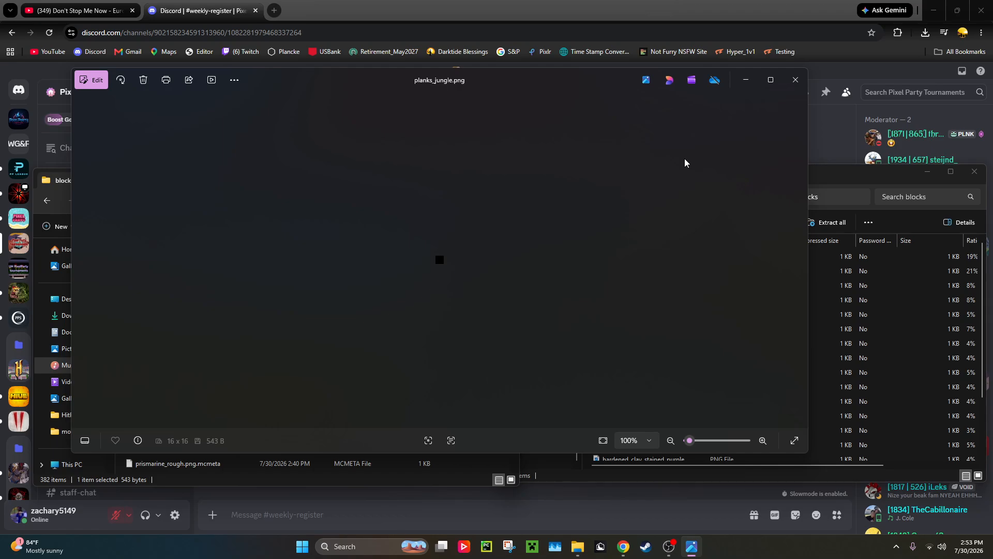
key("Escape")
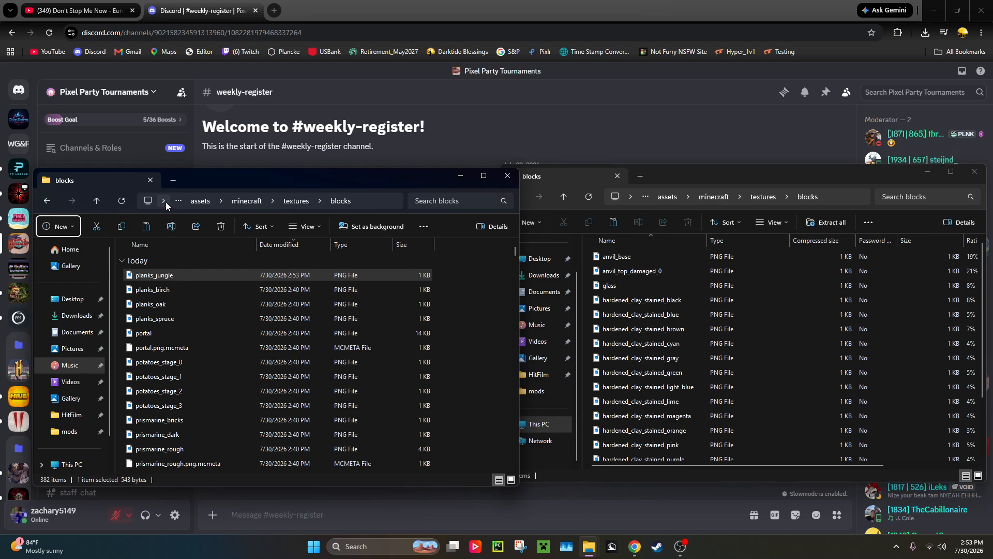
Step: Compress pack.mcmeta, pack and the assets folder from the Old_Default_1.8.9 (5) folder into one ZIP file
left_click(199, 202)
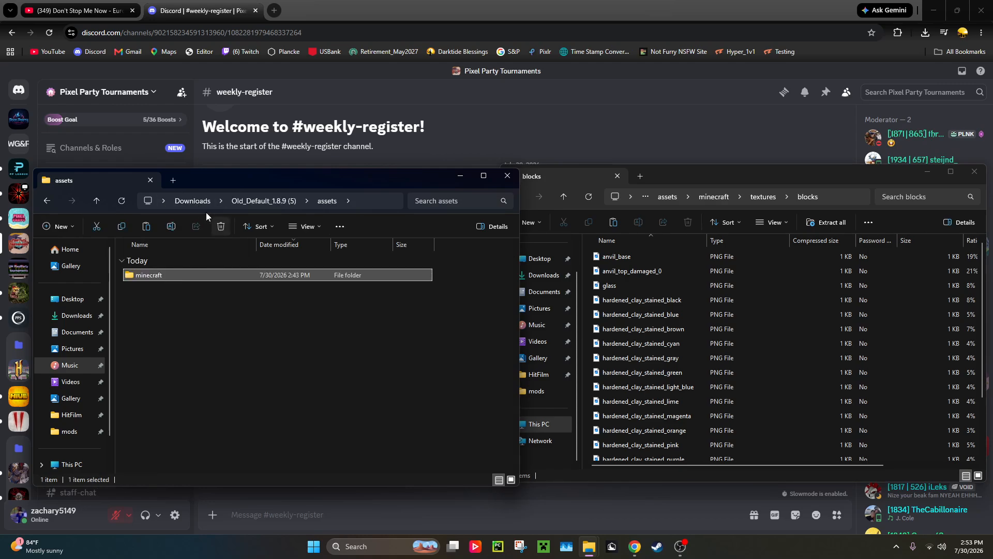
left_click(276, 202)
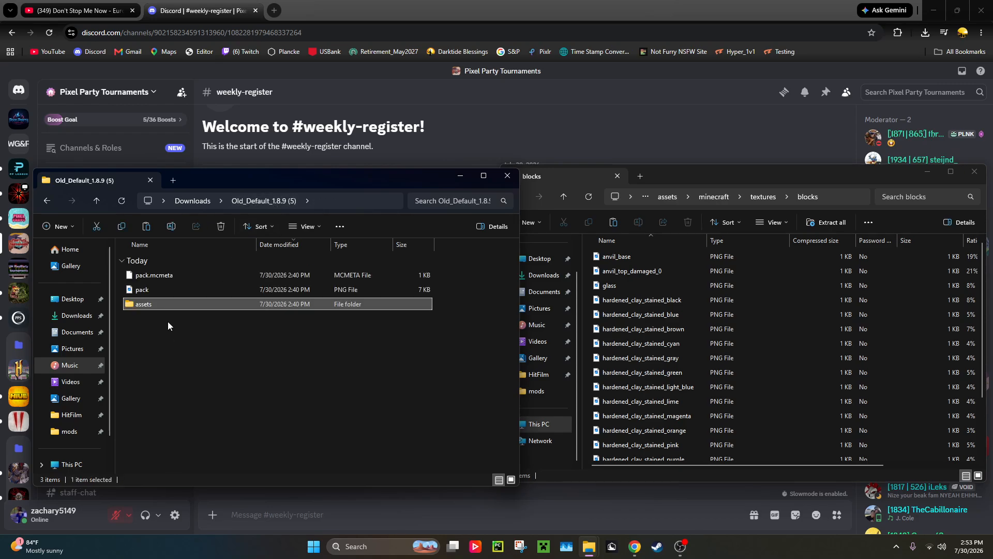
left_click_drag(167, 321, 171, 264)
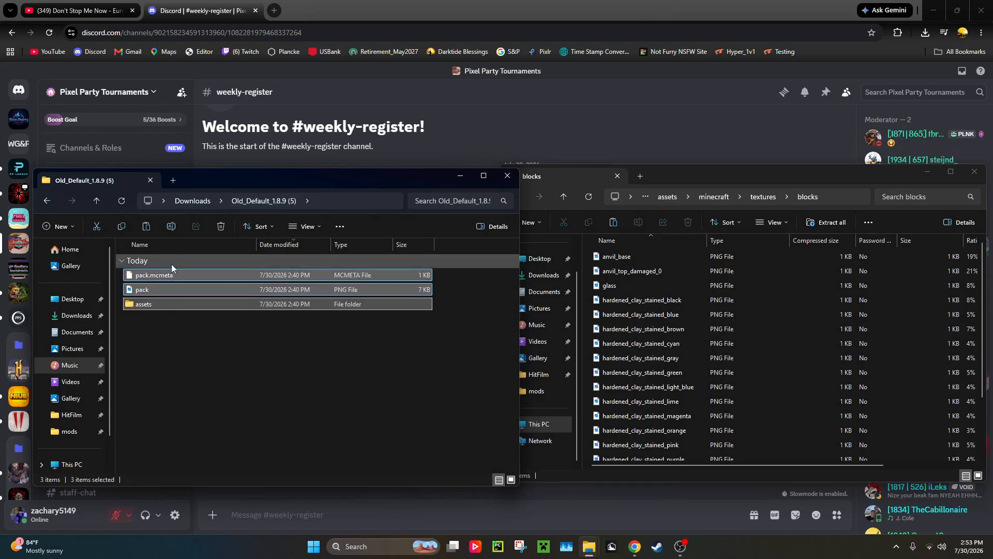
right_click(158, 289)
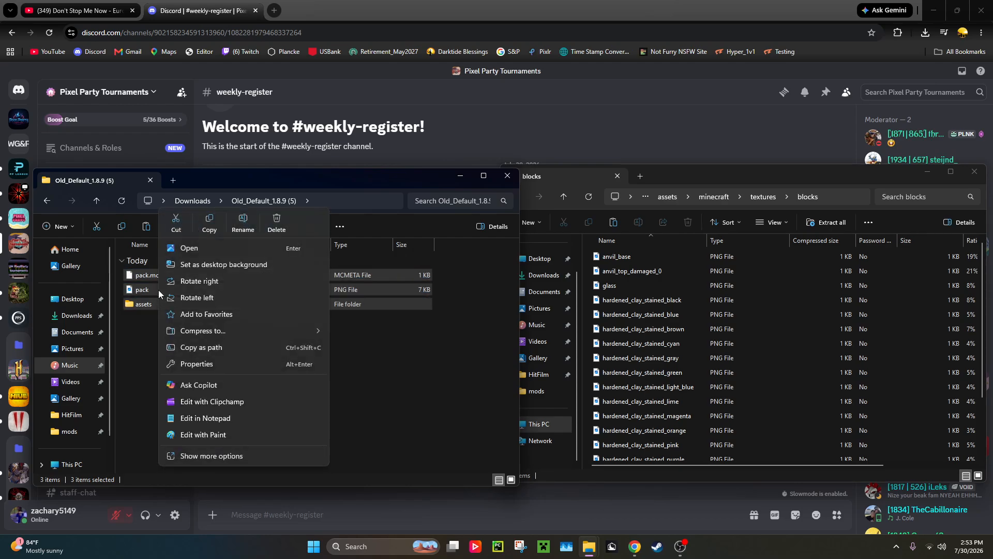
mouse_move(253, 333)
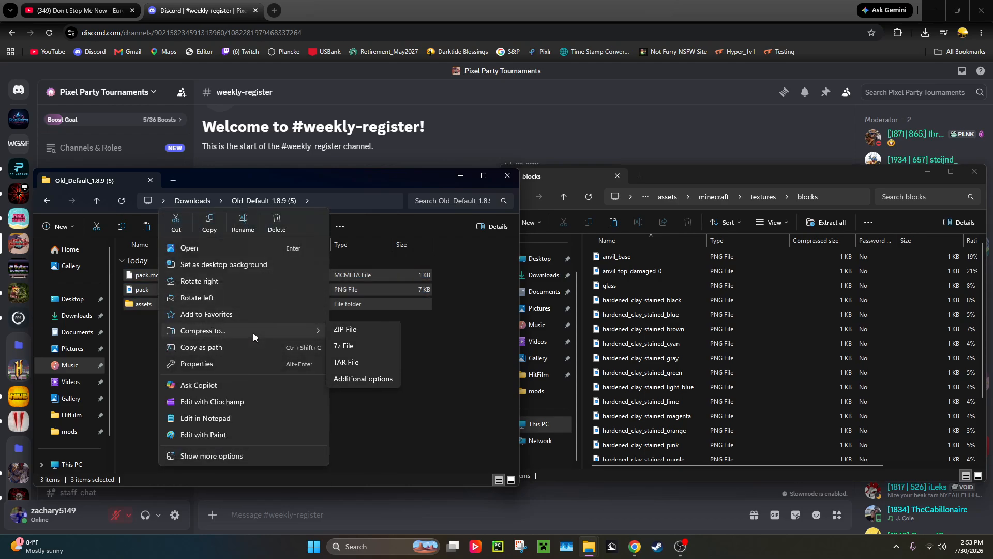
left_click(358, 333)
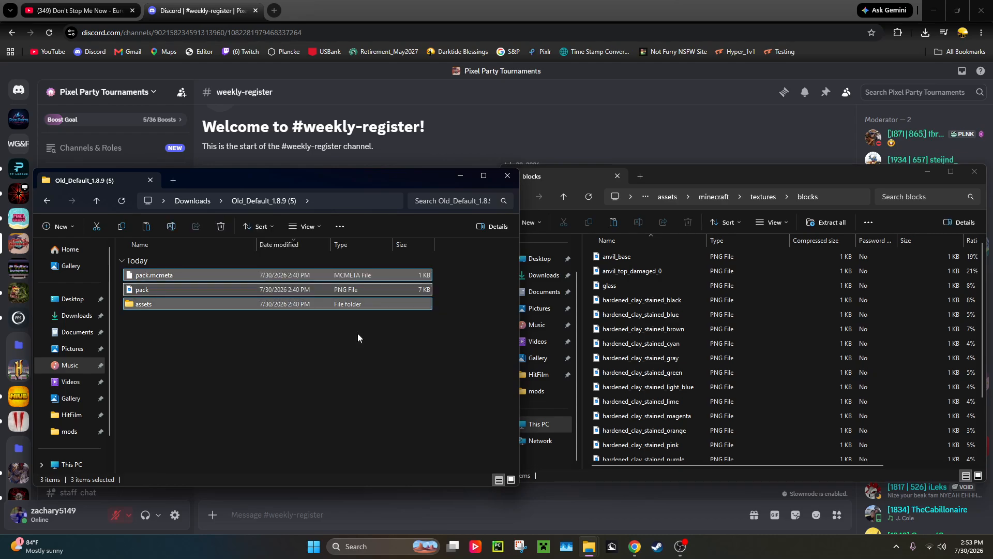
left_click(213, 324)
Step: Rename the new ZIP archive in the Old_Default_1.8.9 (5) folder as Test
left_click(147, 275)
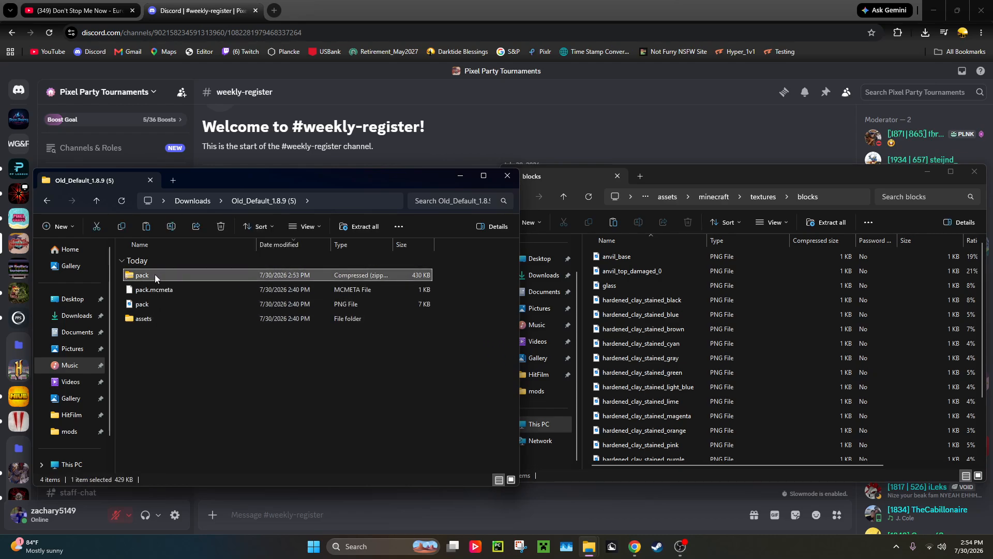
right_click(154, 274)
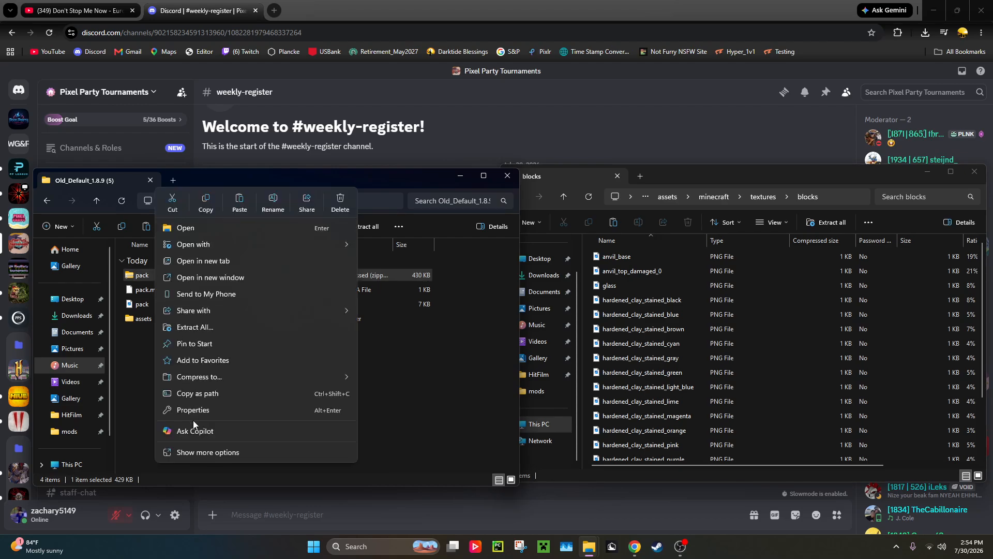
left_click(277, 206)
type("Test")
left_click(178, 339)
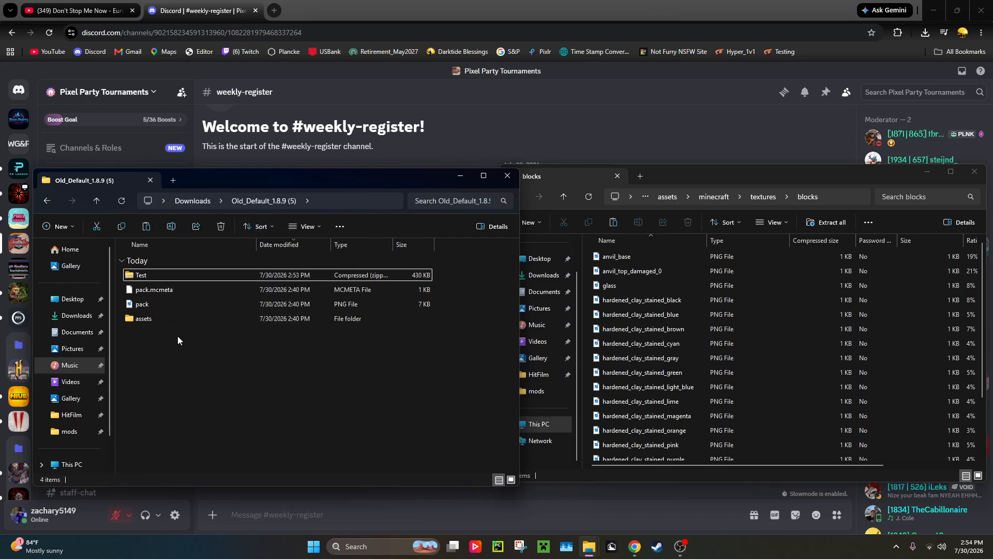
Step: Place the Test ZIP archive in the .minecraft resourcepacks folder
left_click(166, 276)
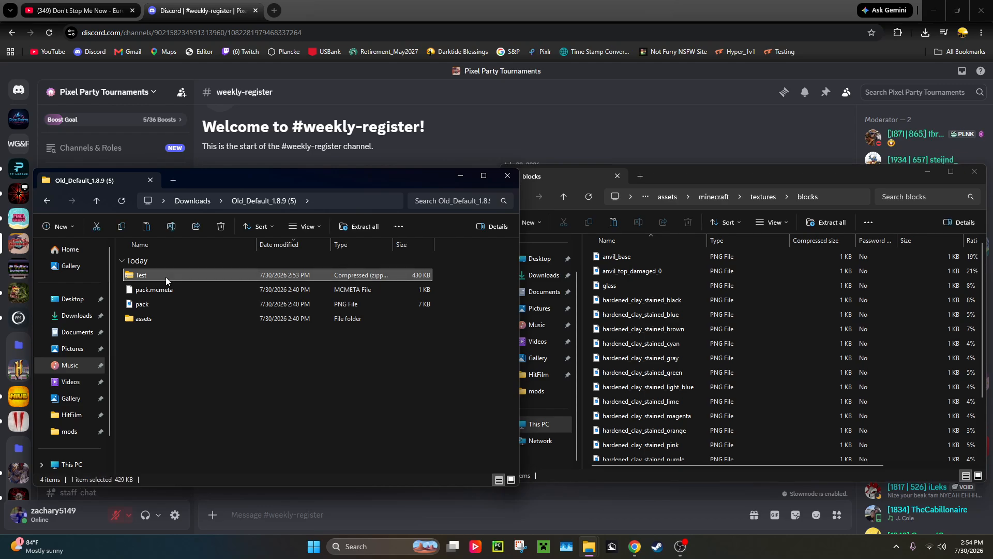
left_click(47, 201)
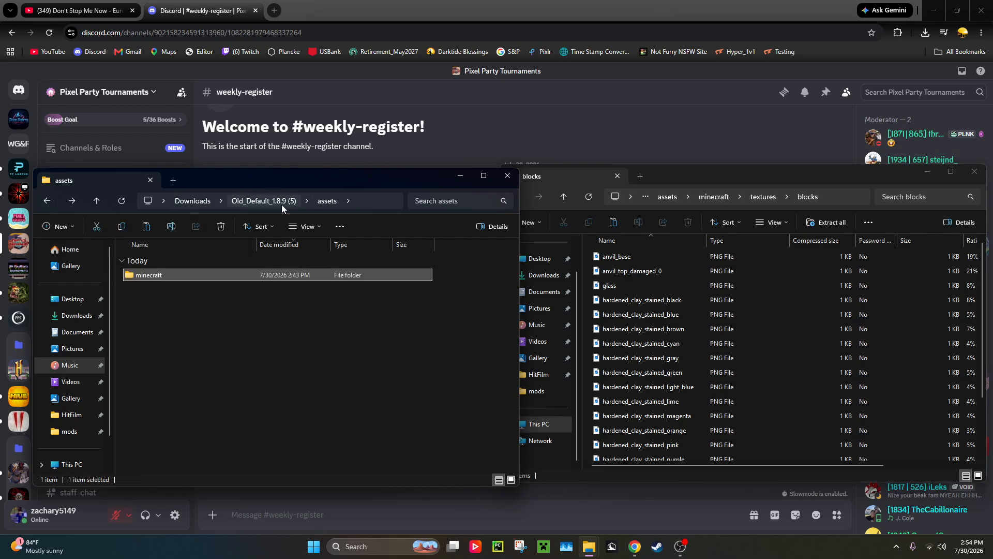
left_click(706, 179)
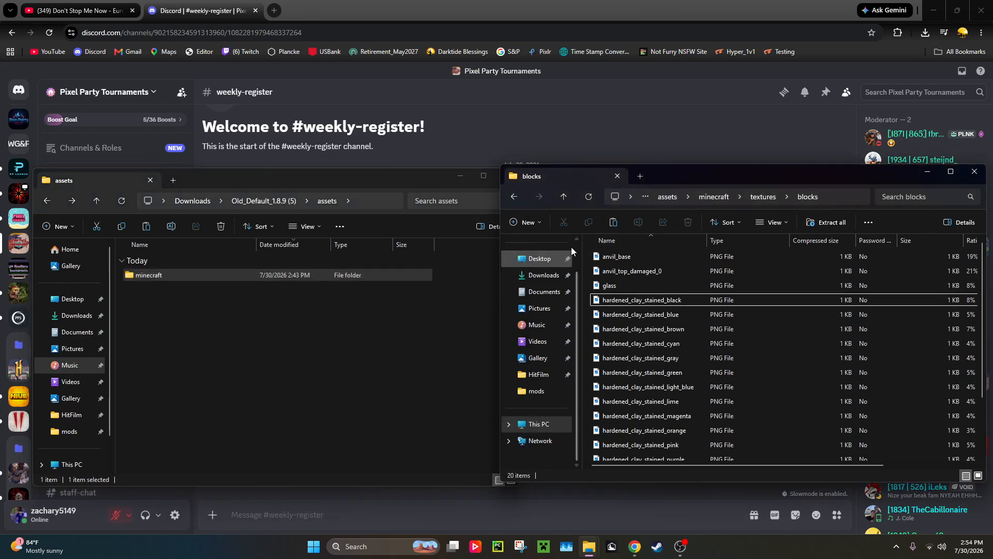
left_click(656, 198)
left_click(731, 197)
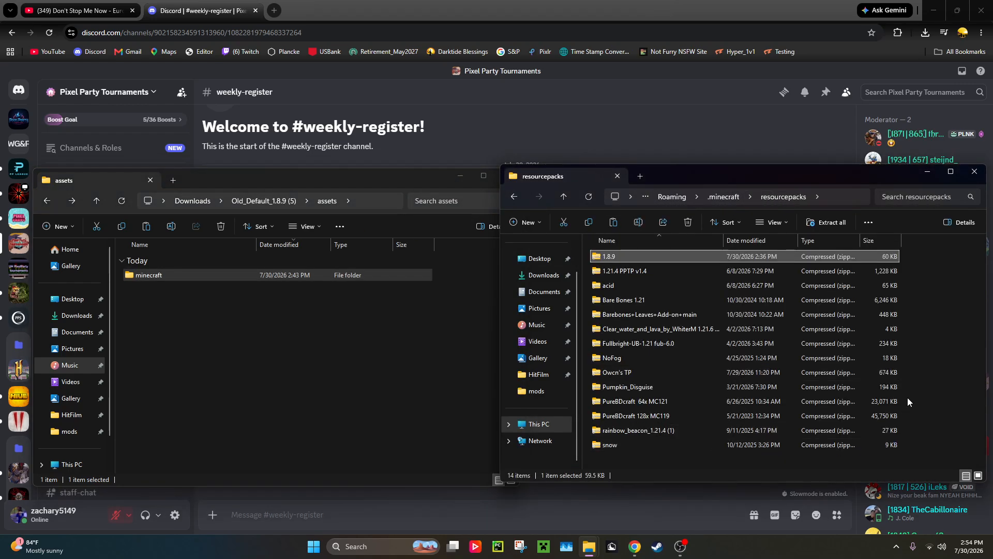
key("ctrl+v")
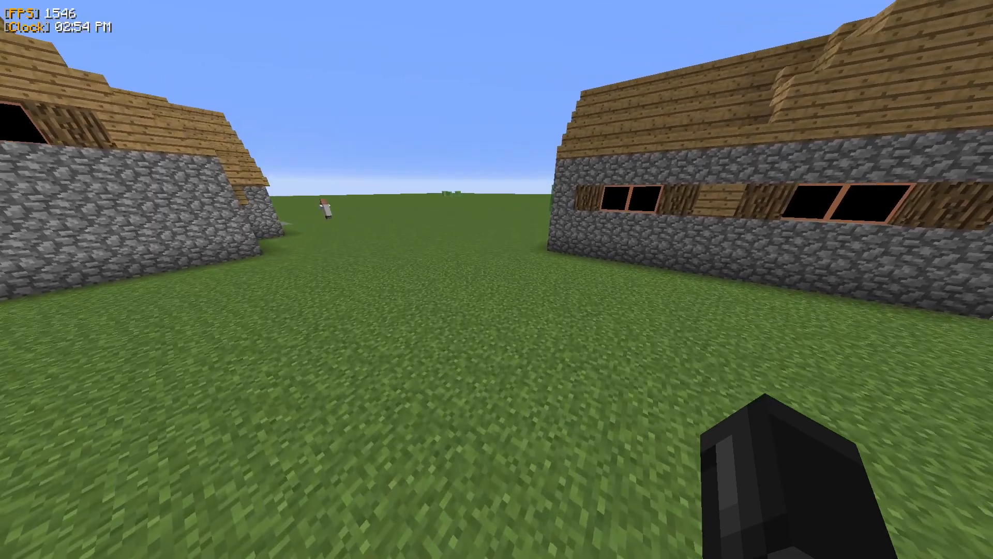
Step: Switch to Minecraft and add Test.zip to the selected resource packs, ordered directly below 1.8.9.zip, then apply the selection
key("w")
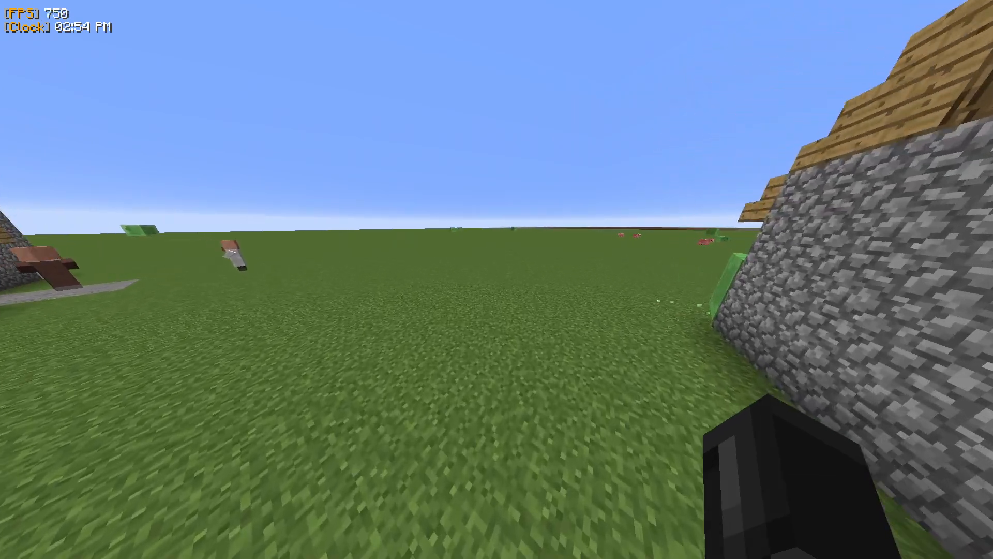
key("Escape")
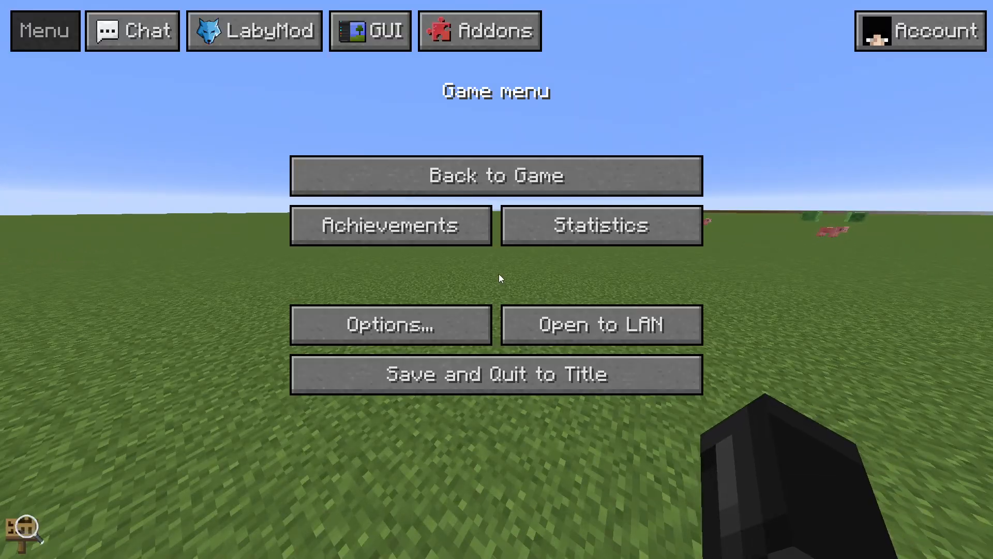
left_click(384, 321)
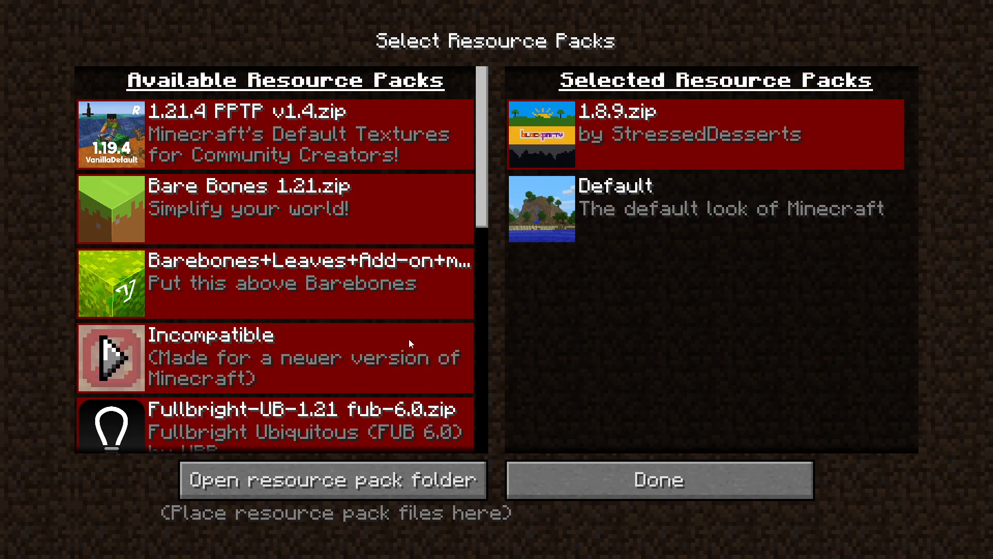
scroll(409, 339, "down", 8)
scroll(304, 290, "down", 6)
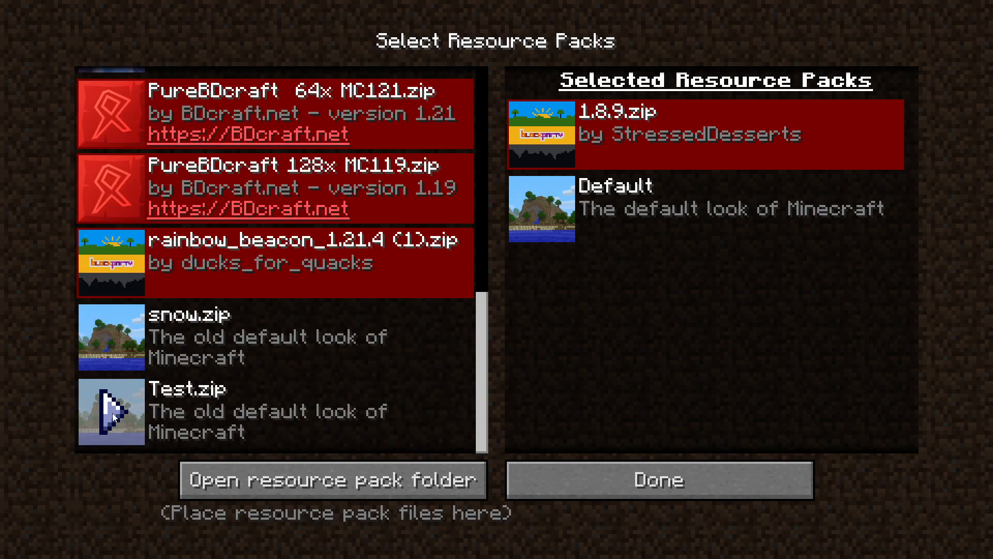
left_click(113, 413)
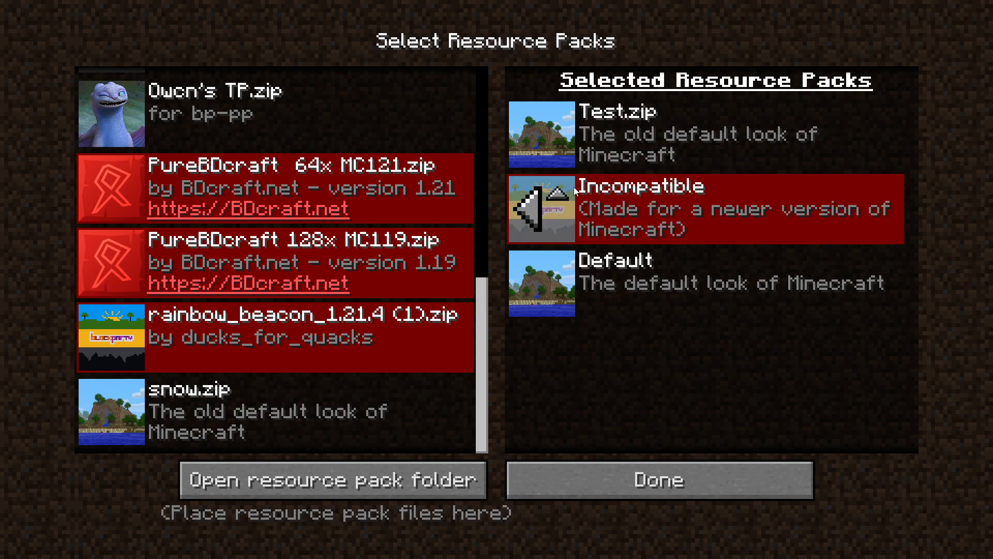
left_click(559, 195)
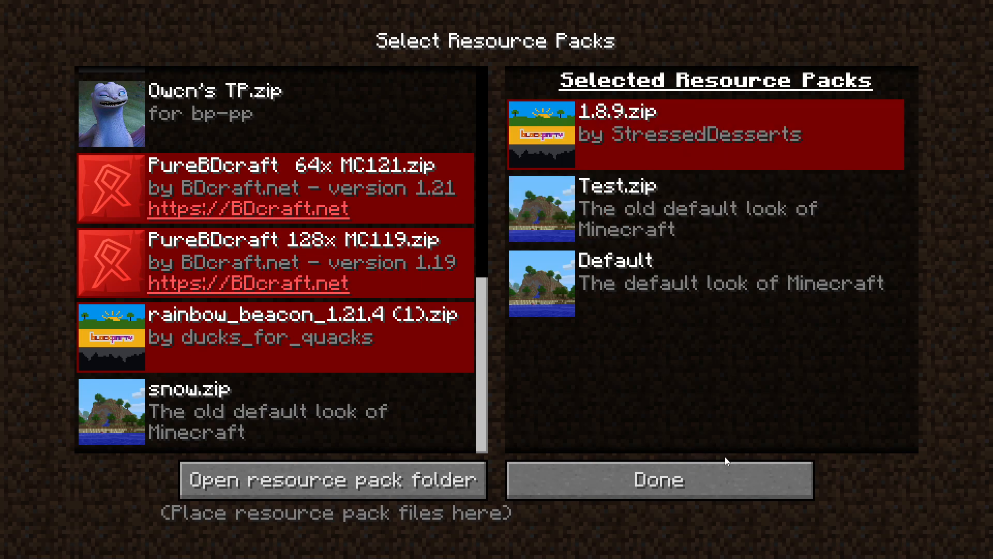
left_click(730, 485)
Step: Return to the game world and search the creative inventory for "spru"
key("Escape")
key("e")
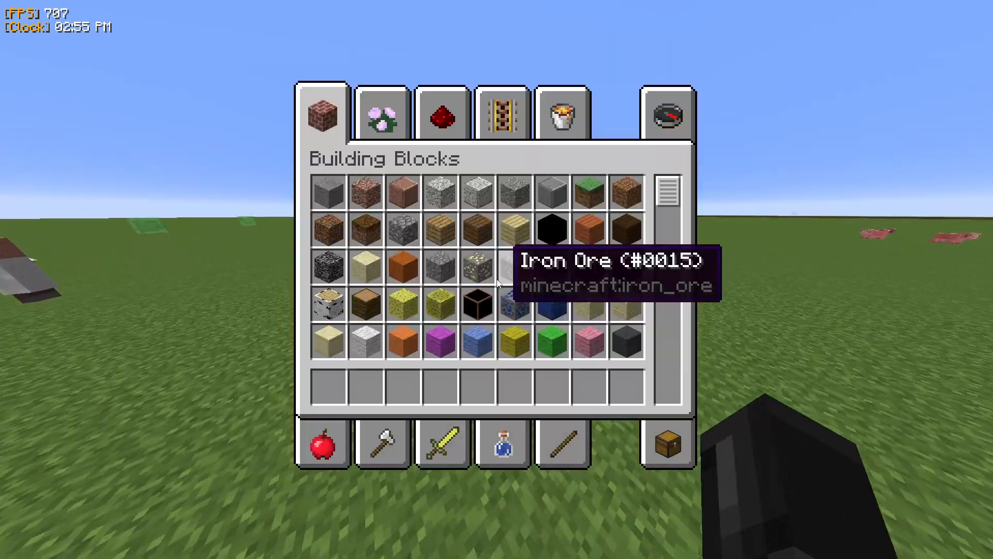
left_click(658, 129)
type("spru")
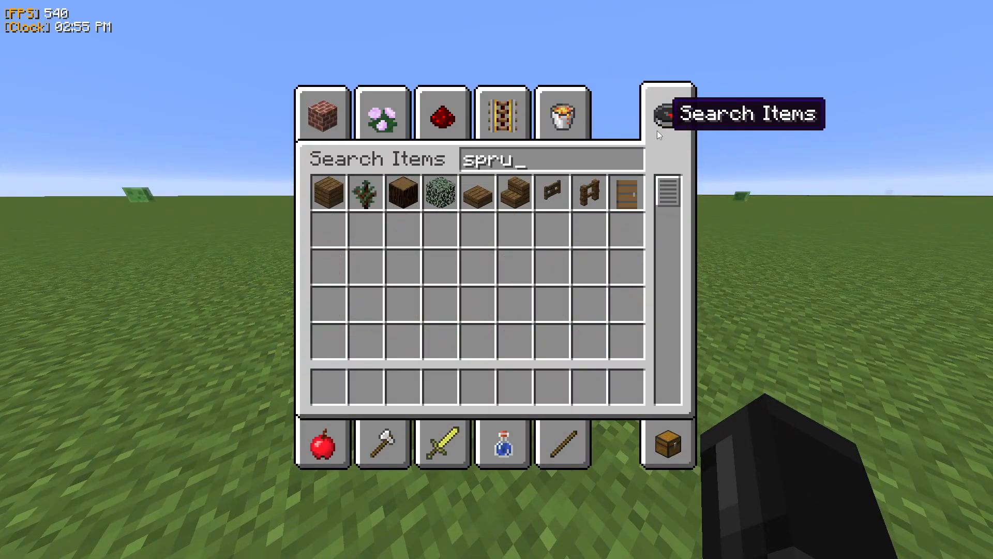
Step: Search the creative inventory for "jung" instead and place the jungle planks in the first hotbar slot
key("BackSpace")
key("BackSpace")
key("BackSpace")
key("BackSpace")
type("jung")
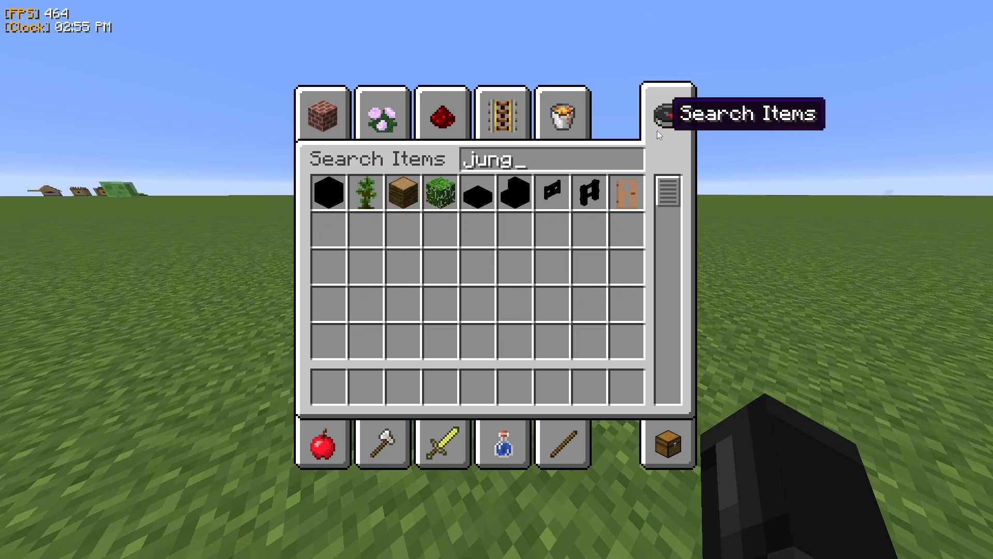
left_click(330, 198)
left_click(319, 400)
key("Escape")
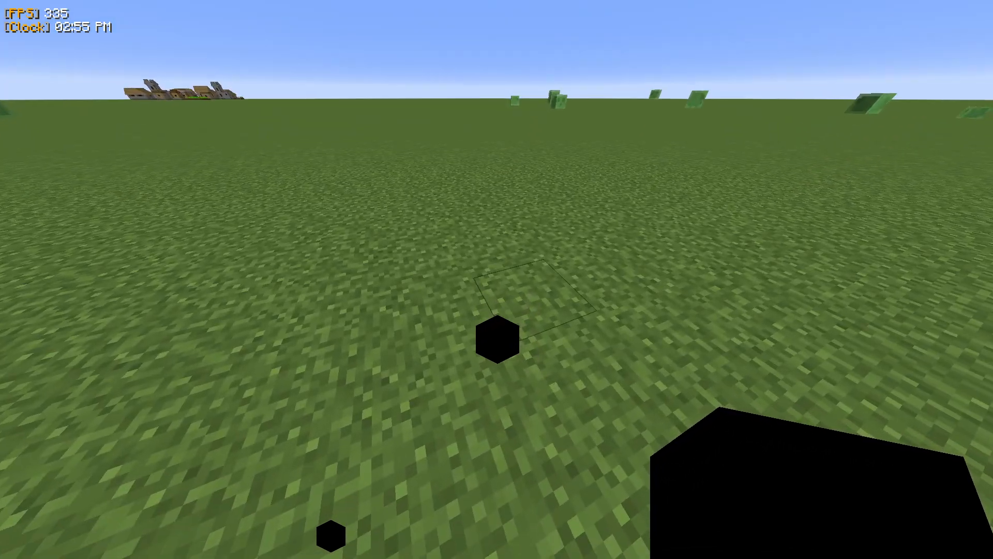
Step: Open the game's resource pack selection and review the order of the selected packs
key("Escape")
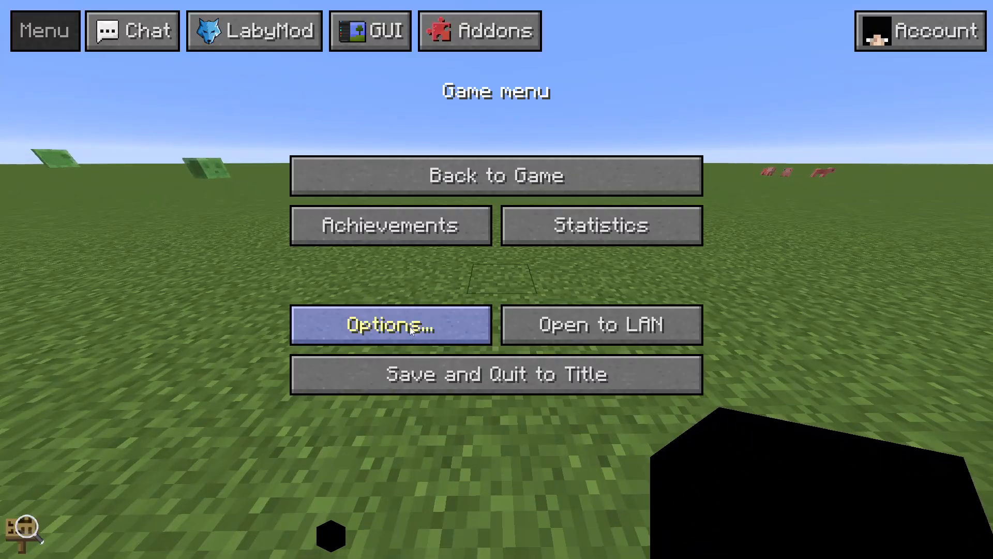
left_click(393, 325)
left_click(334, 404)
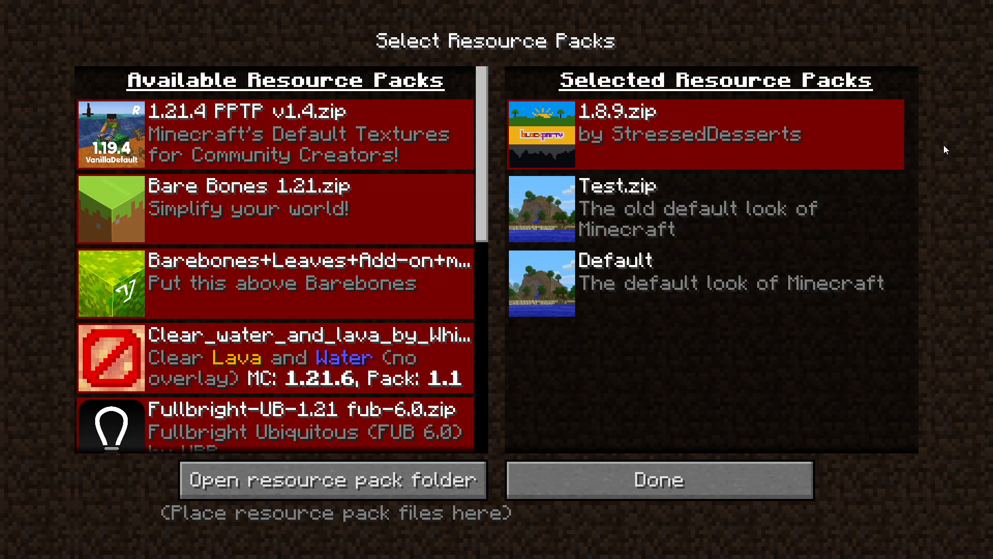
mouse_move(886, 204)
mouse_move(628, 237)
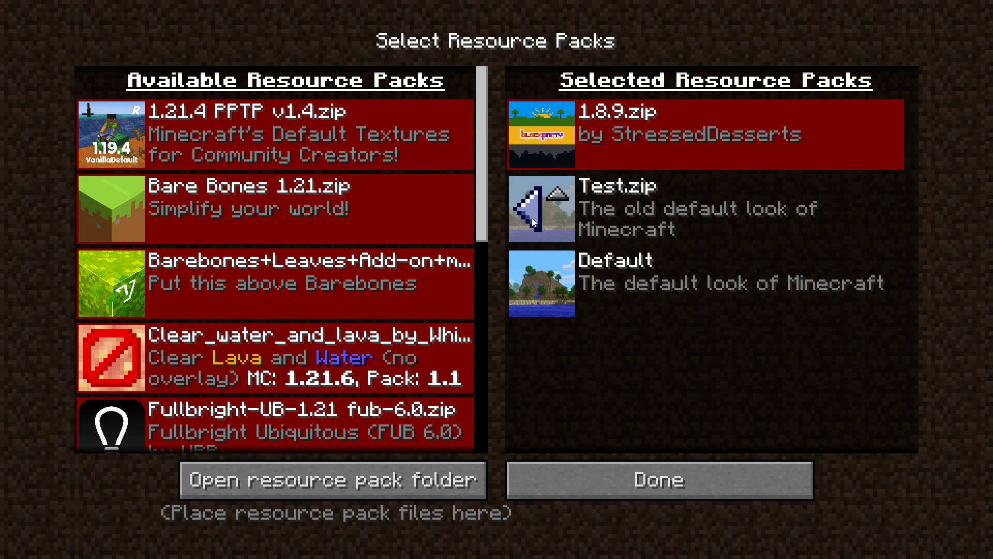
mouse_move(549, 140)
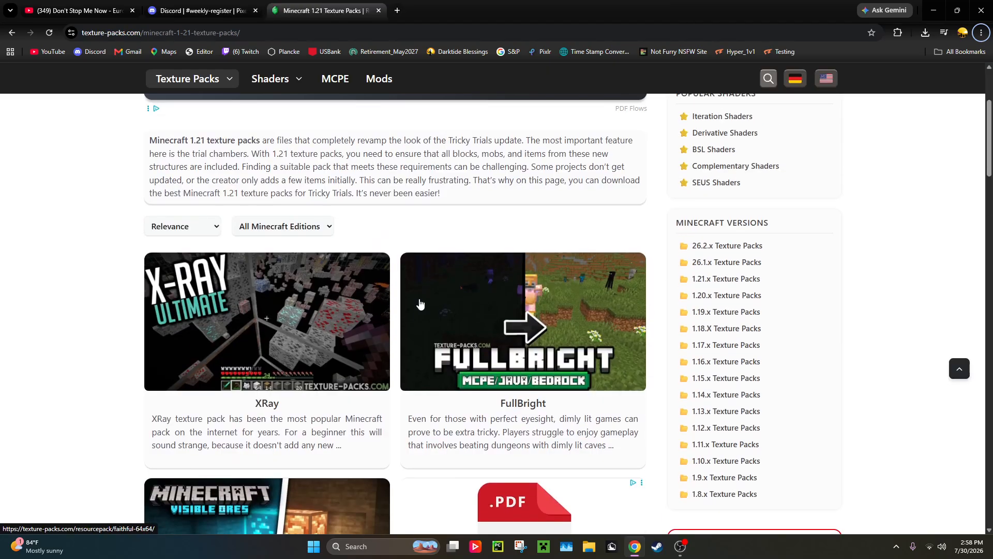
Step: Browse the Minecraft 1.21 texture pack listings on texture-packs.com
scroll(415, 303, "up", 3)
scroll(408, 310, "down", 6)
scroll(405, 318, "down", 5)
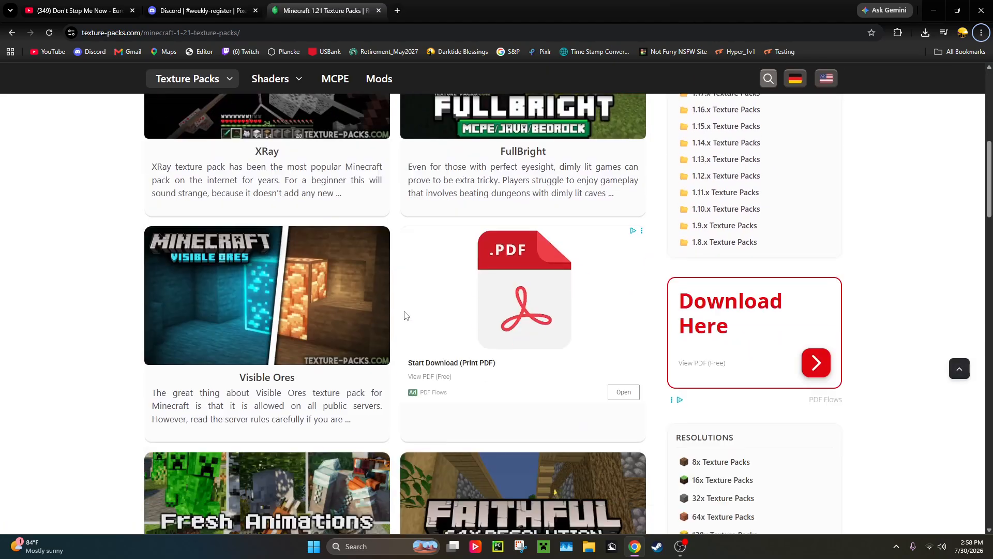
scroll(445, 317, "down", 10)
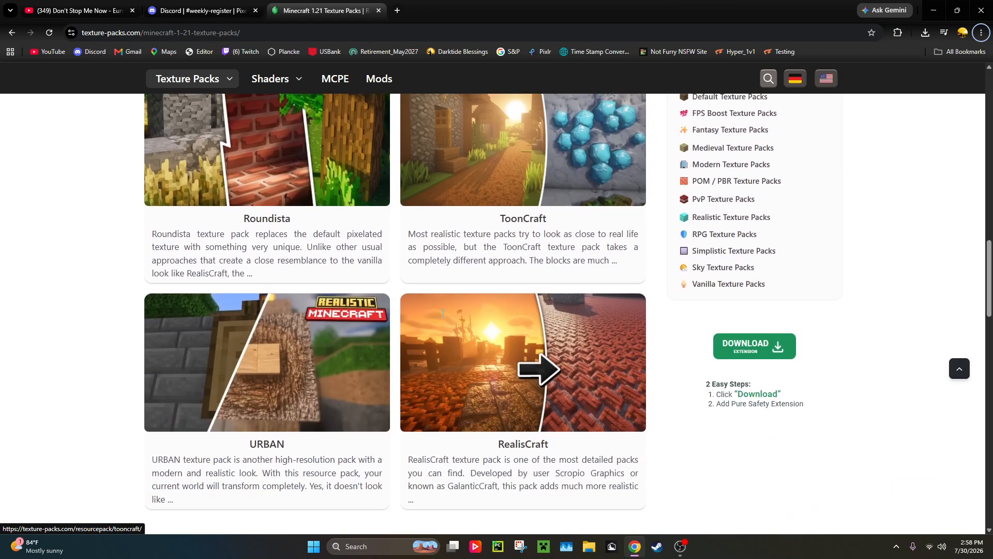
scroll(346, 262, "down", 3)
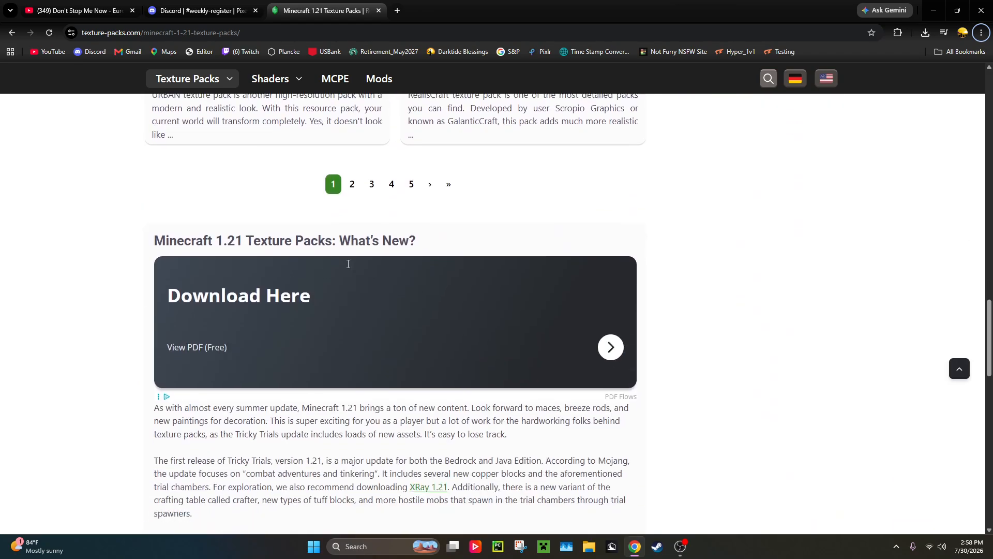
scroll(347, 264, "up", 3)
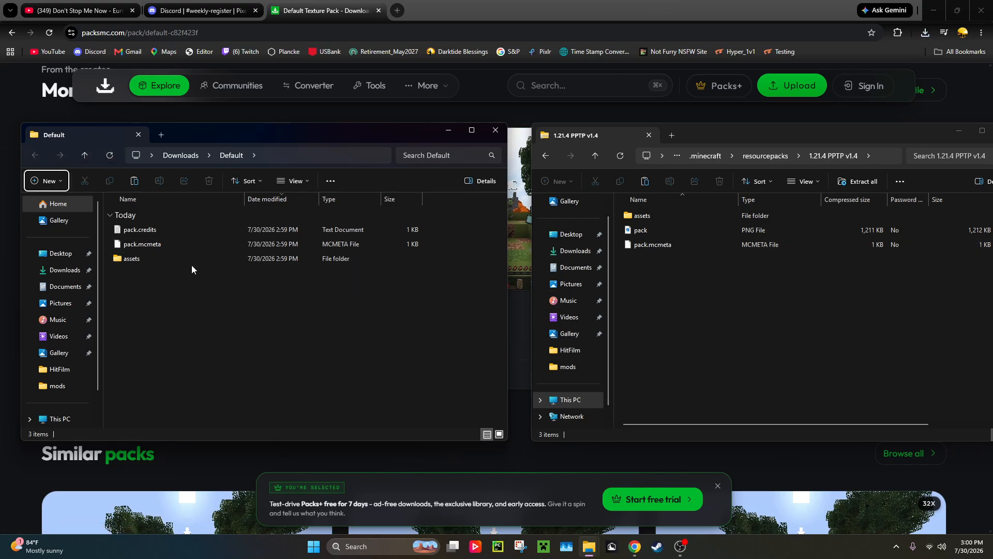
Step: Open assets/minecraft in both packs and delete every folder except textures from the Default pack's copy
double_click(169, 262)
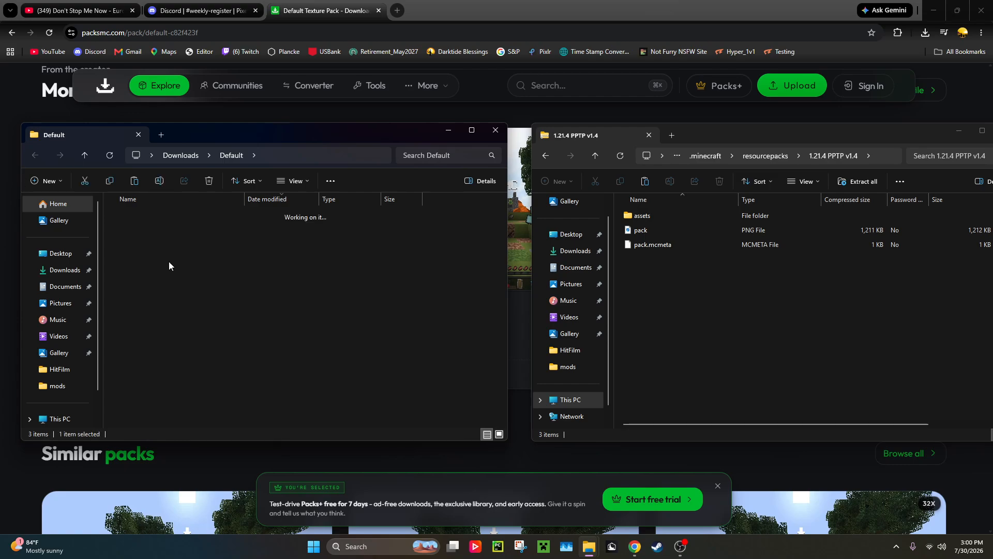
double_click(656, 219)
double_click(653, 219)
double_click(286, 224)
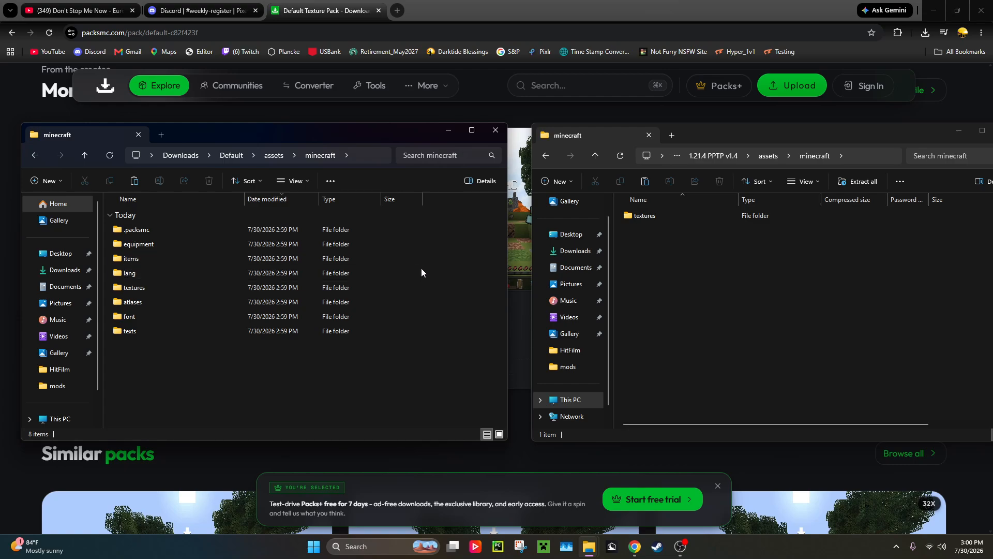
left_click_drag(421, 270, 288, 210)
key("Delete")
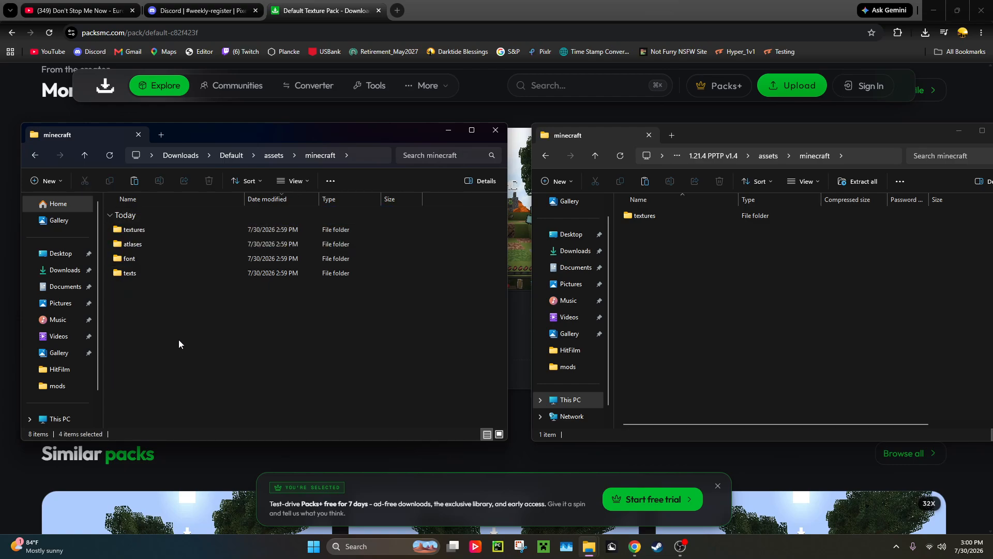
left_click_drag(174, 329, 137, 237)
key("Delete")
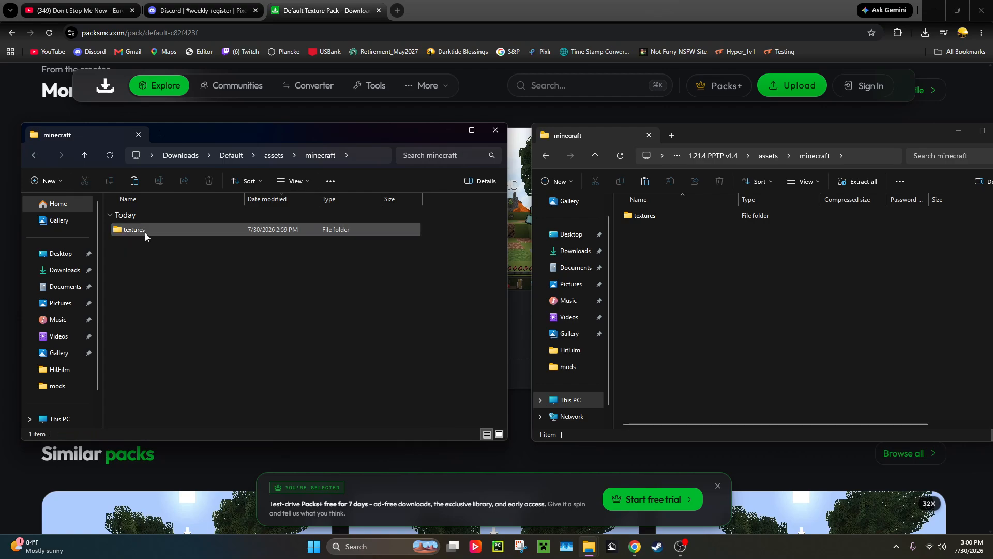
Step: Open the textures folder in both packs and delete everything except gui and block from the Default pack's copy
double_click(146, 229)
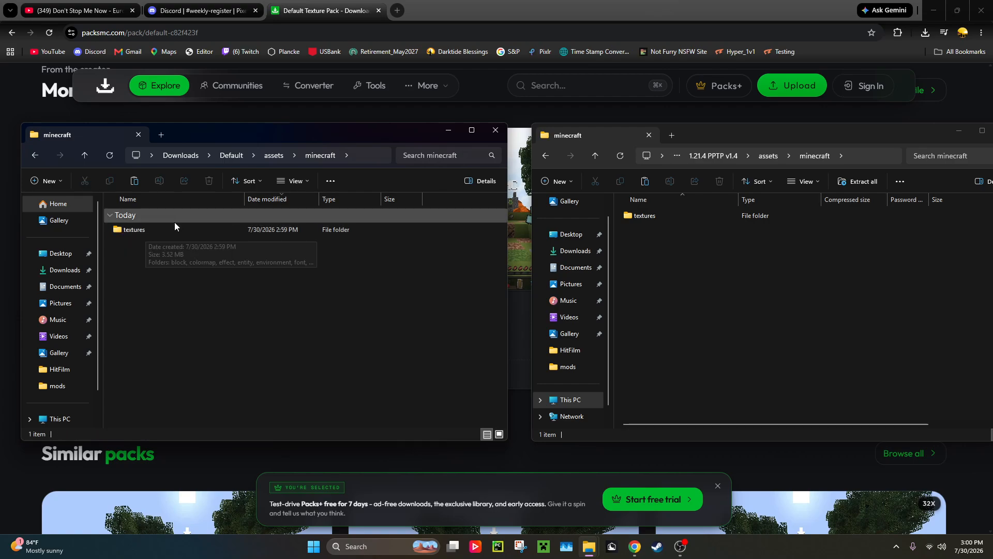
double_click(644, 216)
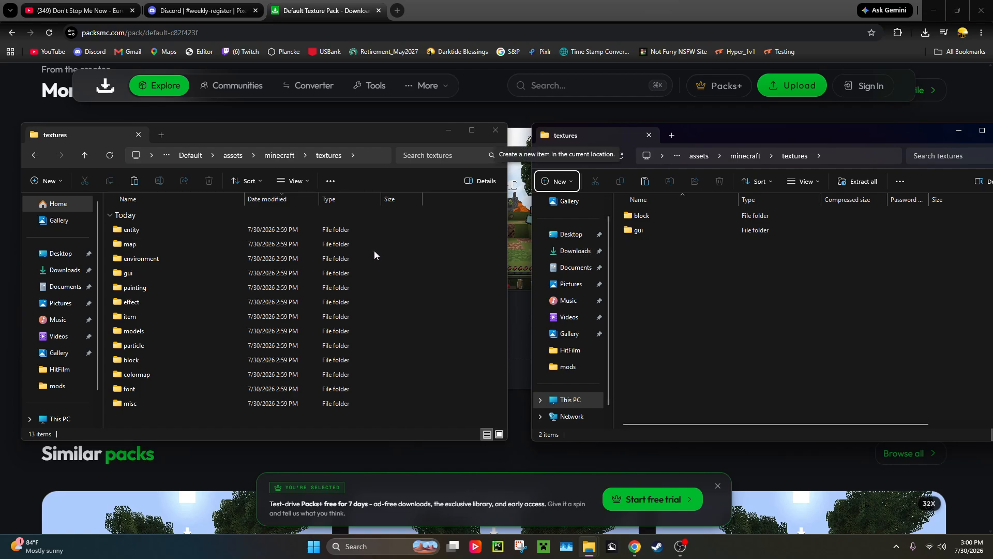
left_click_drag(441, 236, 362, 256)
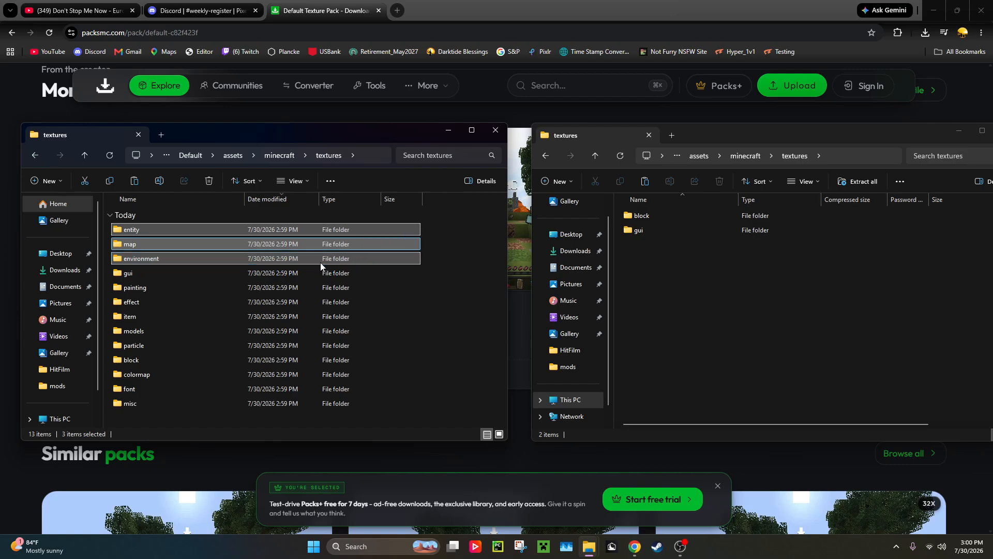
key("Delete")
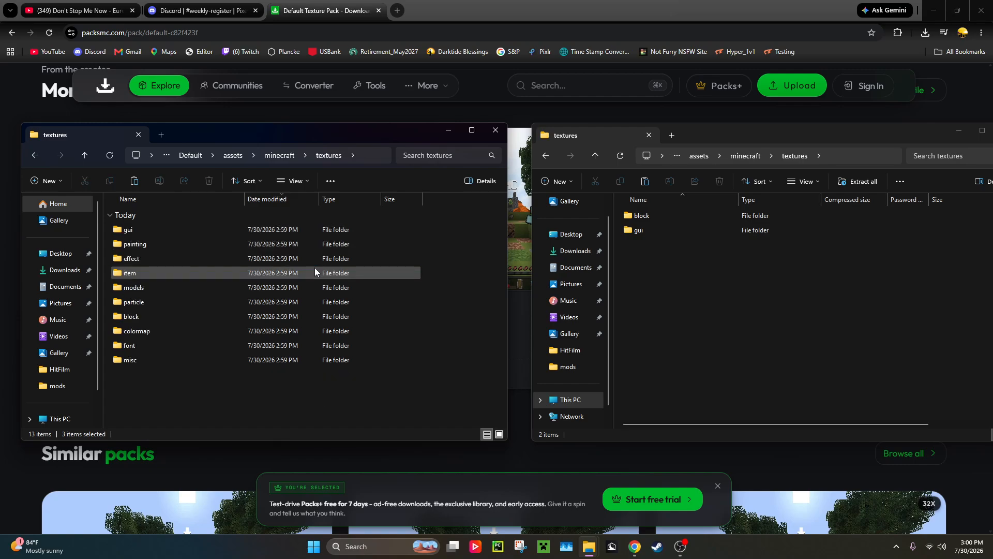
mouse_move(445, 242)
left_mouse_down()
mouse_move(371, 263)
mouse_move(326, 301)
left_mouse_up()
key("Delete")
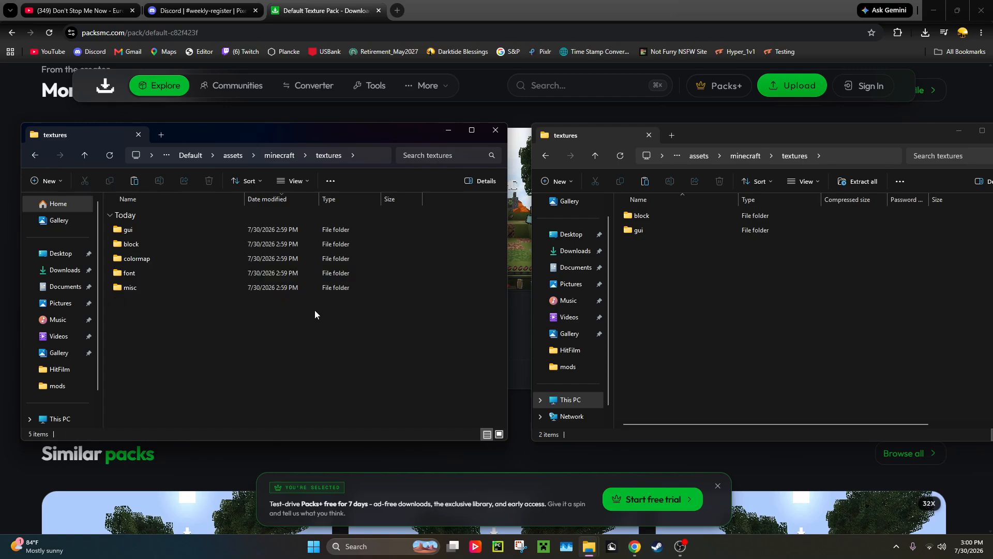
left_click_drag(231, 326, 169, 261)
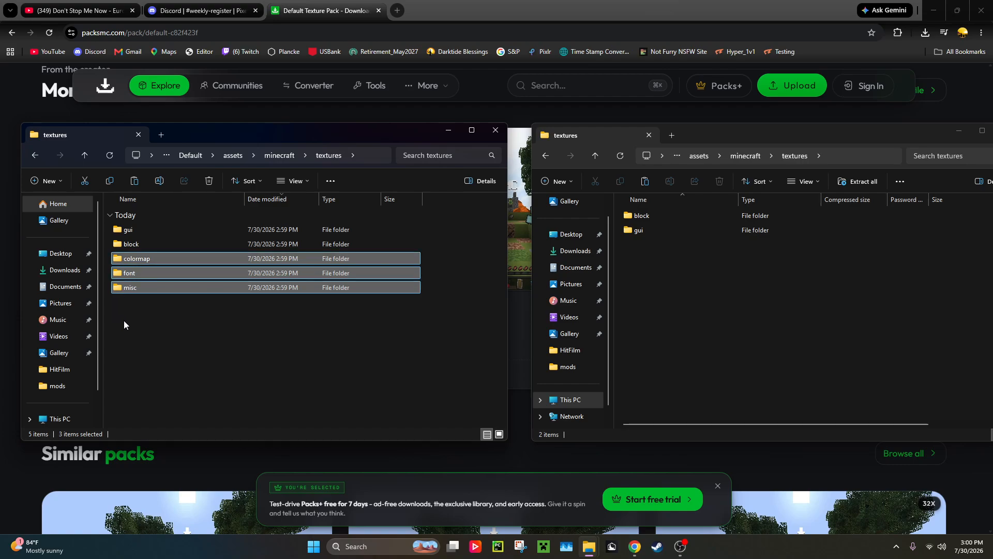
key("Delete")
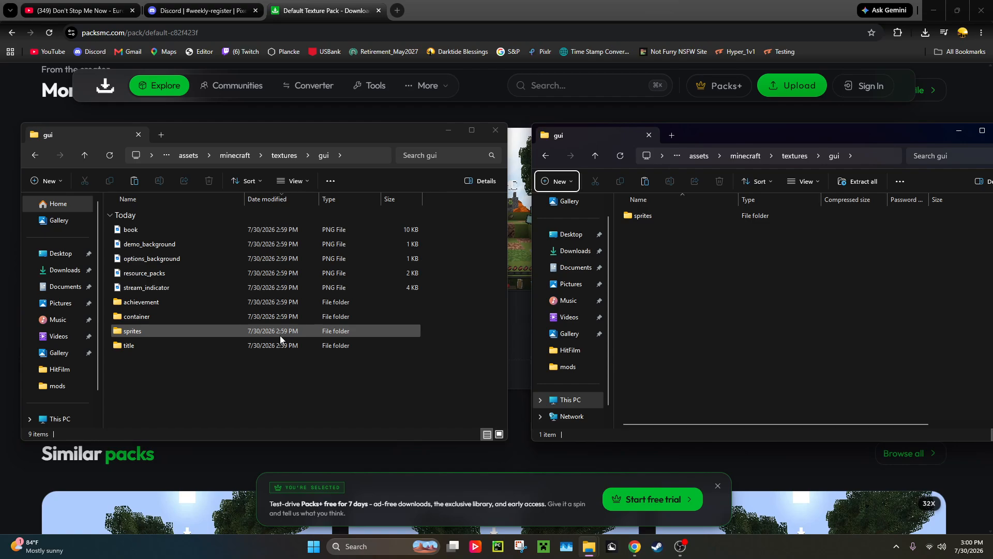
Step: Compare the gui folders of both packs and delete everything except sprites from the Default pack's copy
left_click(548, 155)
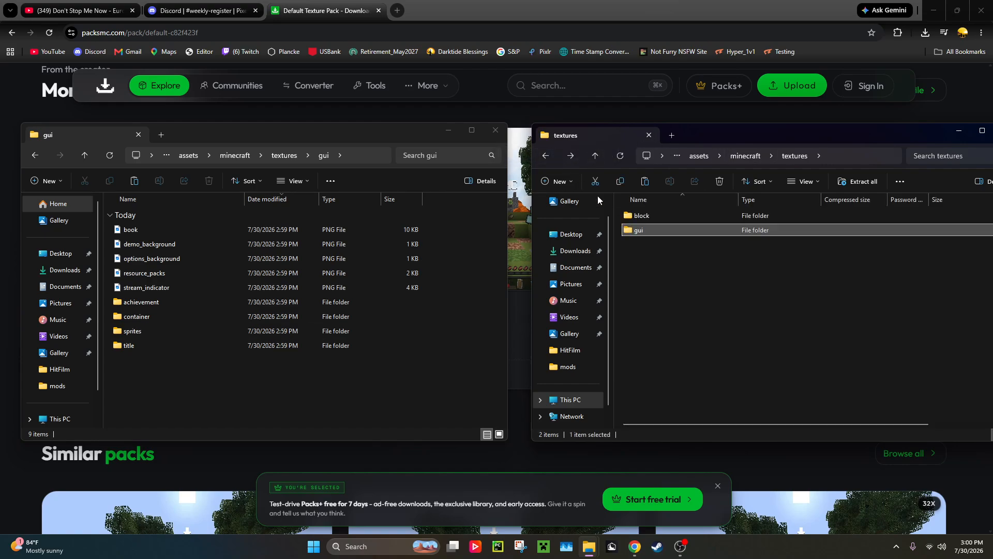
double_click(638, 230)
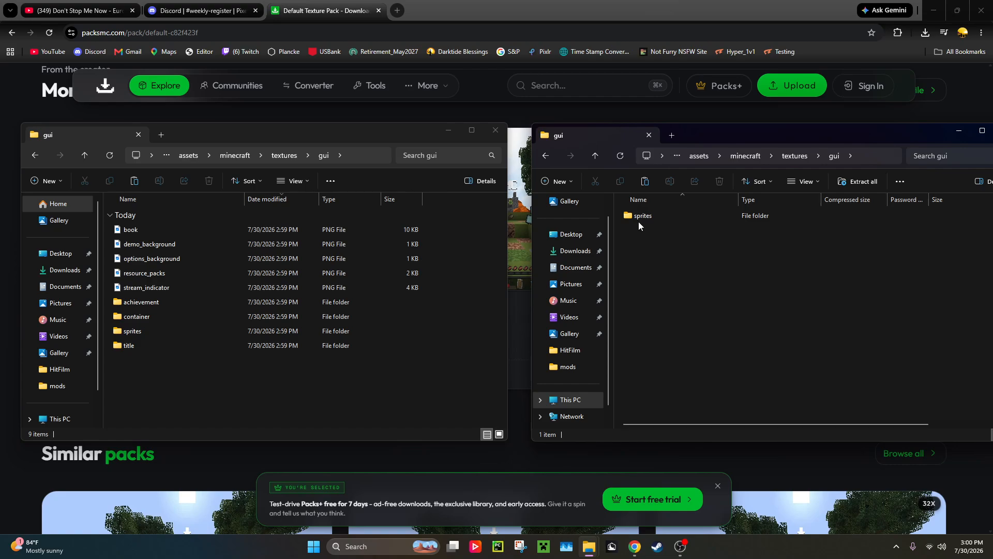
left_click_drag(452, 225, 188, 311)
key("Delete")
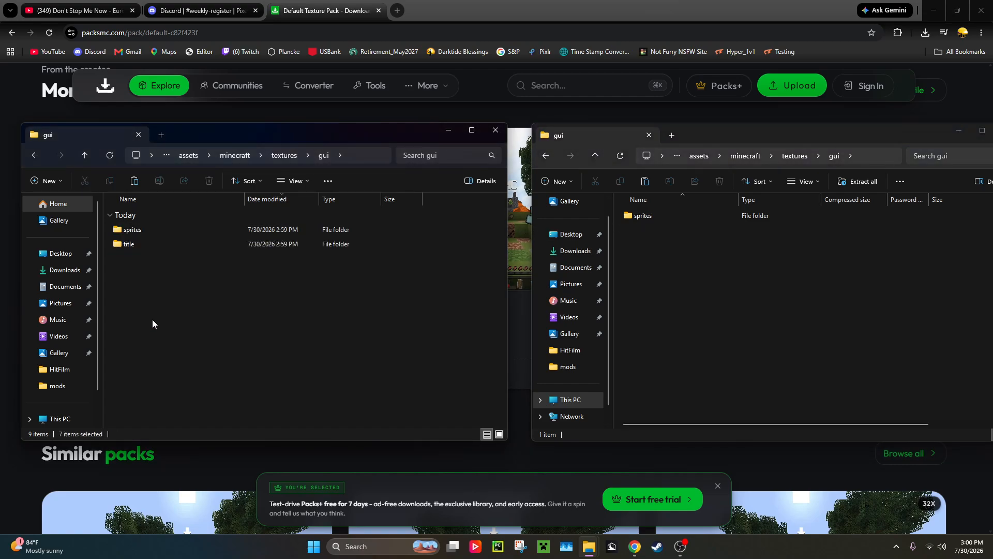
left_click(150, 244)
key("Delete")
Step: Open the sprites folder in both packs, inspect Default's widget folder, and select its icon, server_list and widget folders
double_click(145, 231)
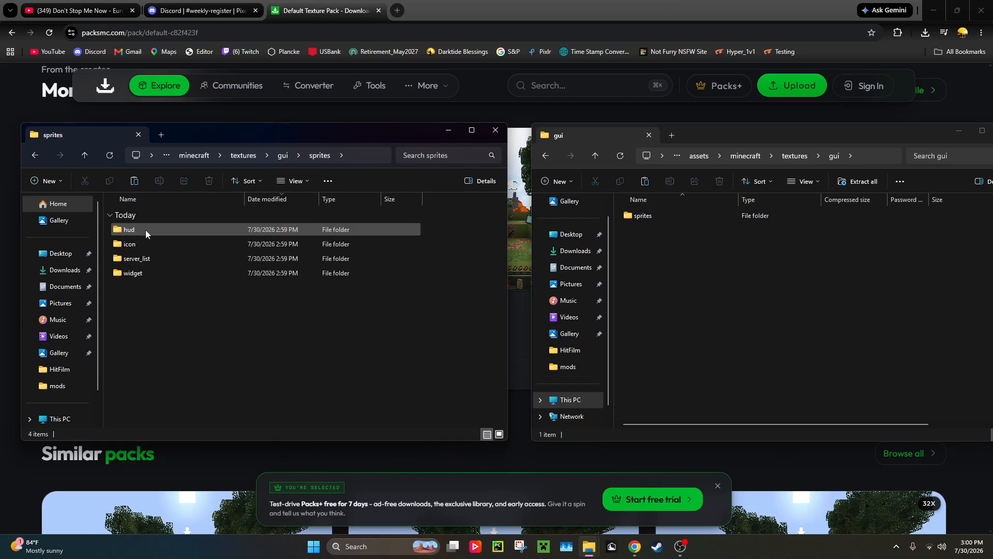
double_click(654, 215)
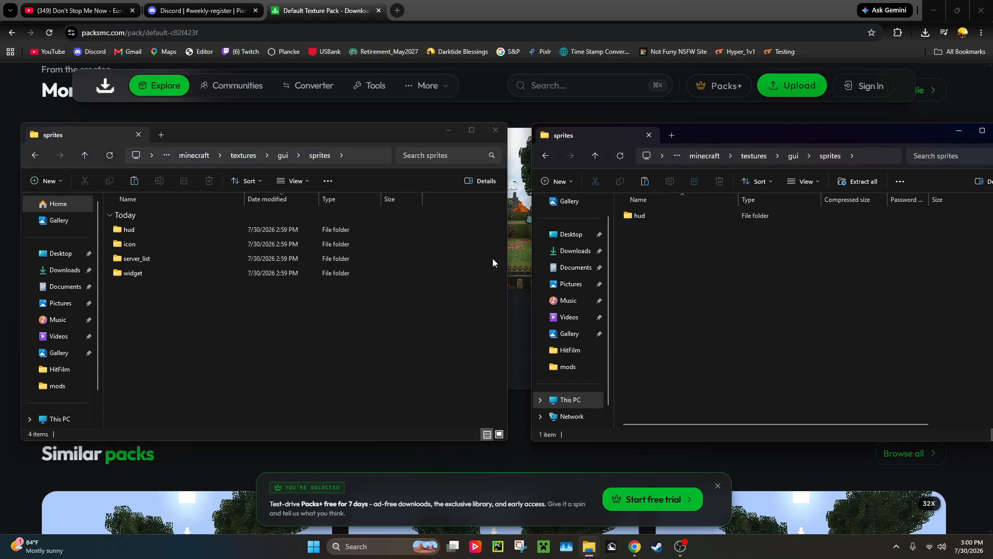
left_click_drag(190, 299, 133, 247)
left_click(165, 290)
double_click(146, 270)
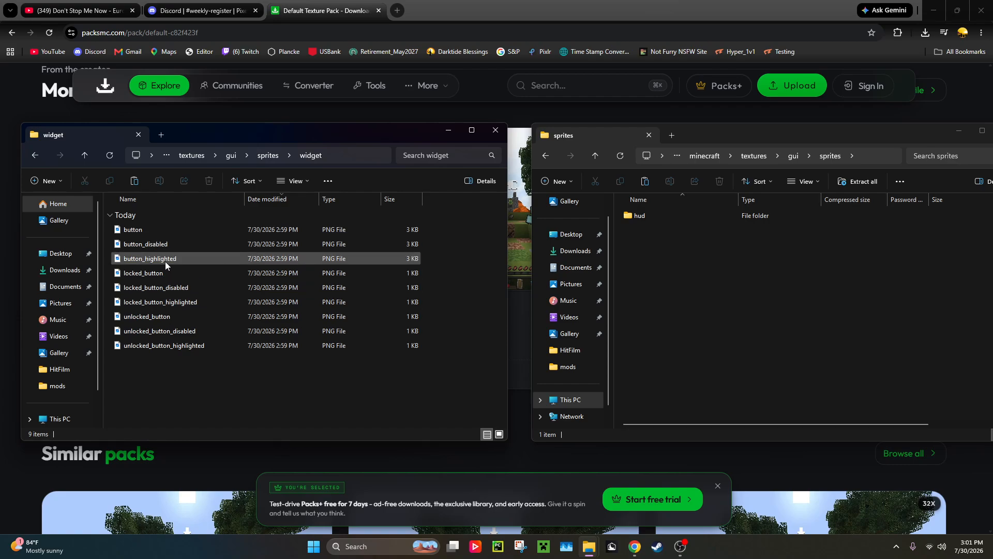
left_click(45, 154)
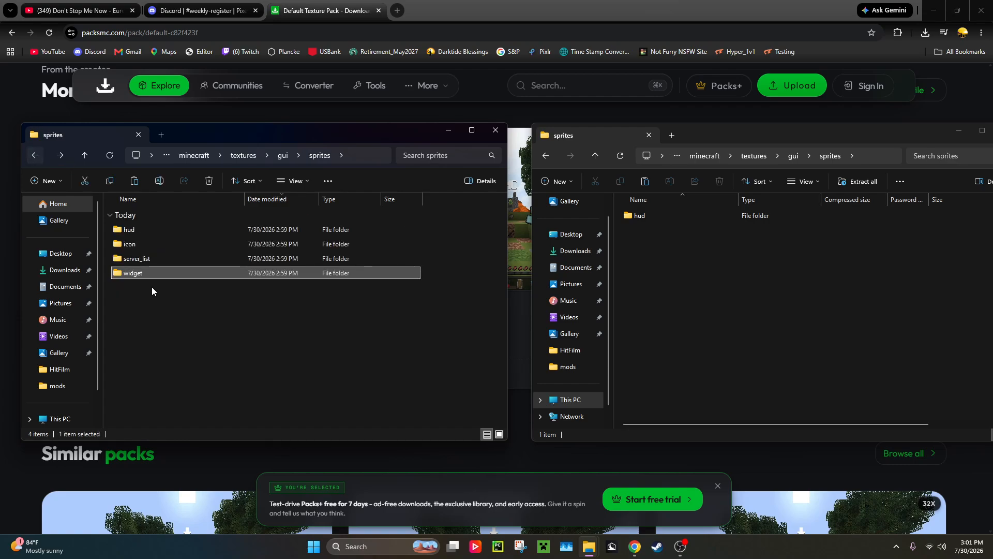
left_click_drag(168, 290, 126, 241)
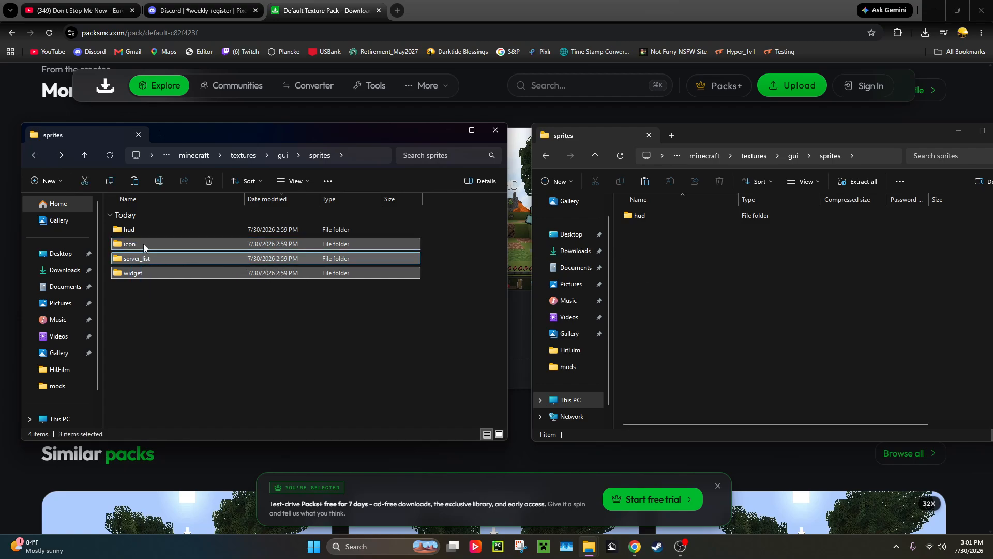
Step: Open the hud folder in both packs, set the two windows side by side, and examine their texture files
double_click(160, 234)
left_click(672, 213)
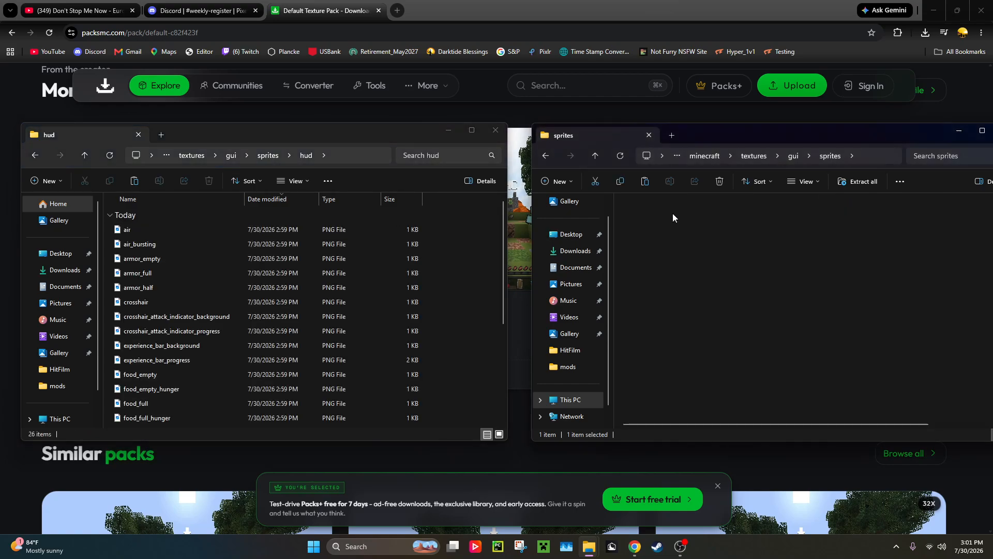
double_click(673, 213)
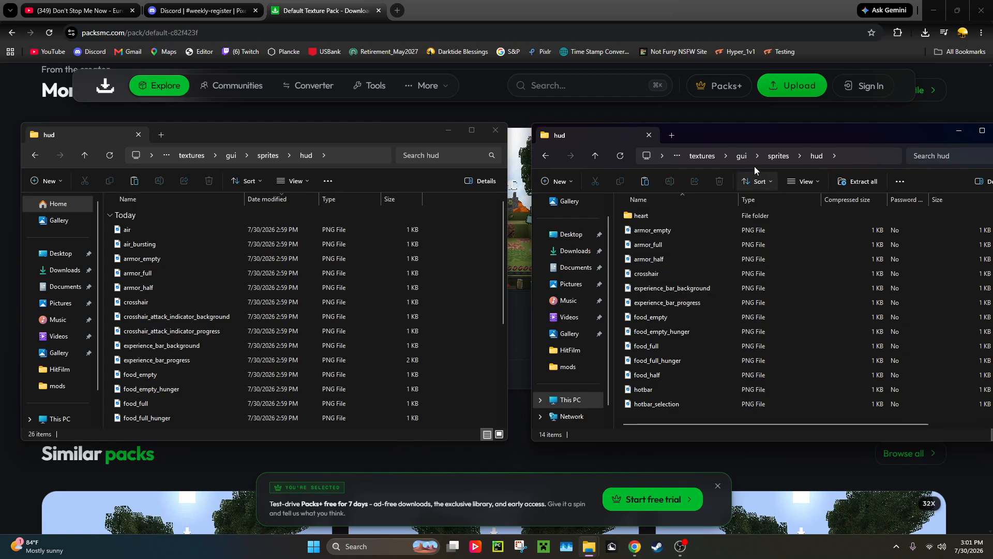
left_click_drag(727, 134, 703, 131)
left_click(735, 275)
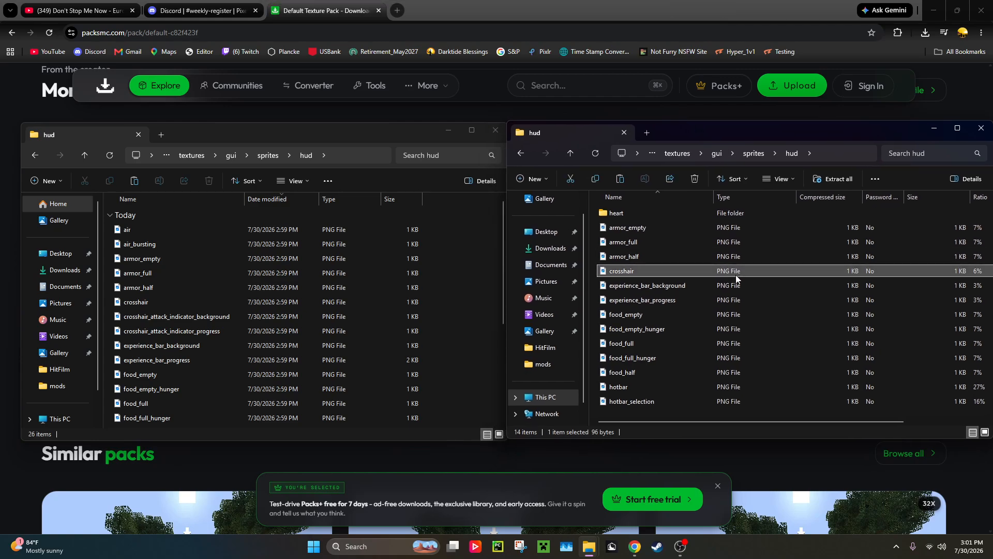
scroll(735, 276, "right", 3)
scroll(736, 280, "left", 3)
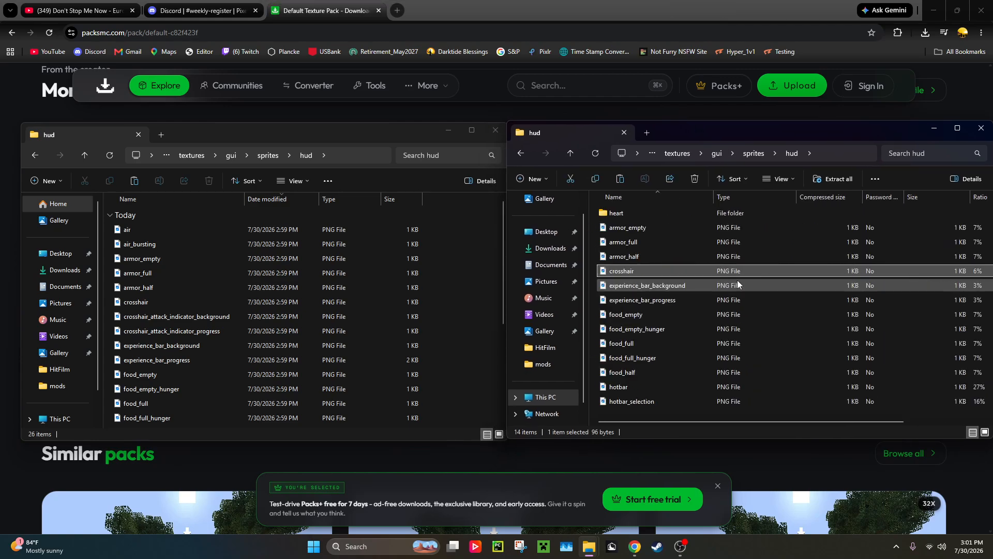
Step: Resize and arrange the two hud windows for comparison, and check the Default pack's hud file list against the PPTP pack's
left_click_drag(821, 130, 686, 133)
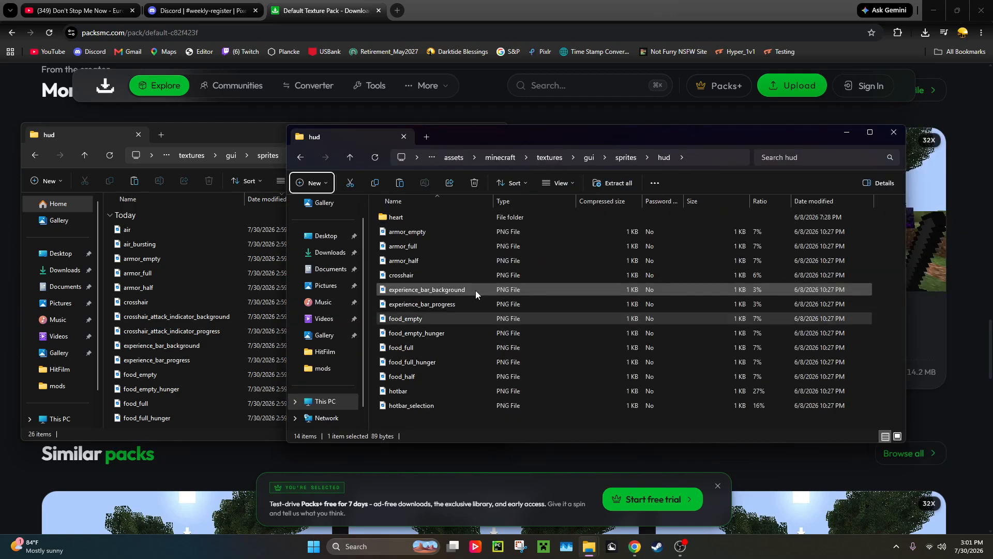
left_click_drag(287, 269, 425, 285)
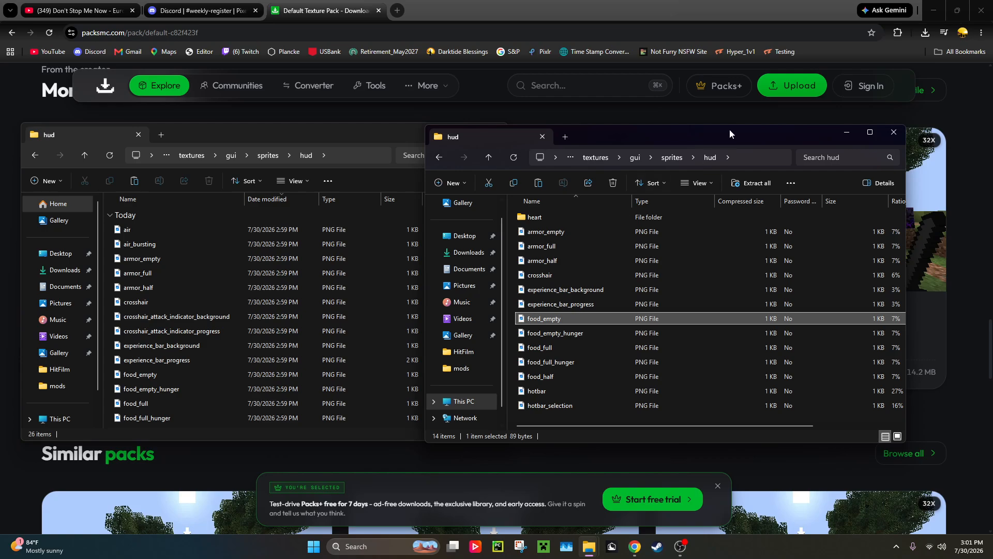
left_click_drag(907, 233, 957, 234)
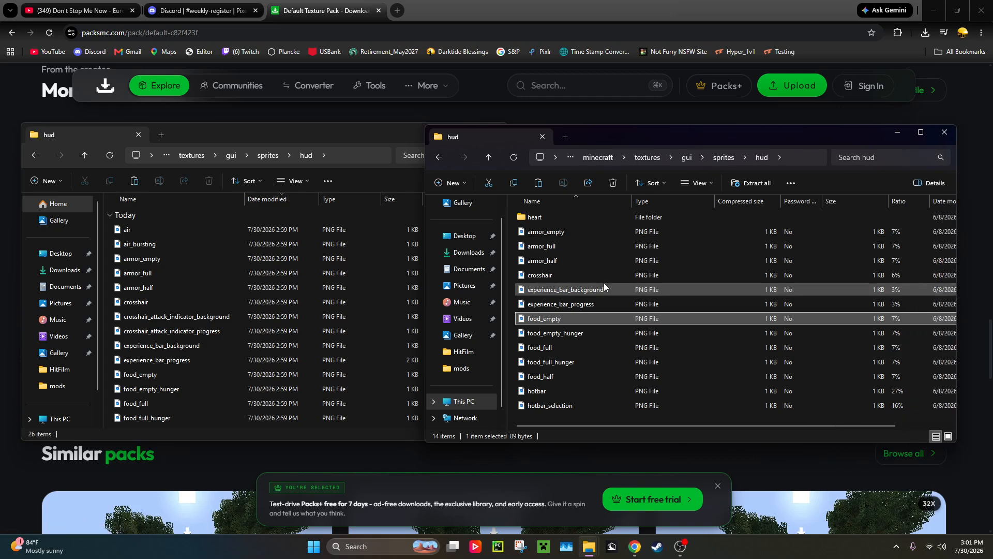
left_click(541, 234)
left_click(158, 241)
scroll(152, 265, "down", 4)
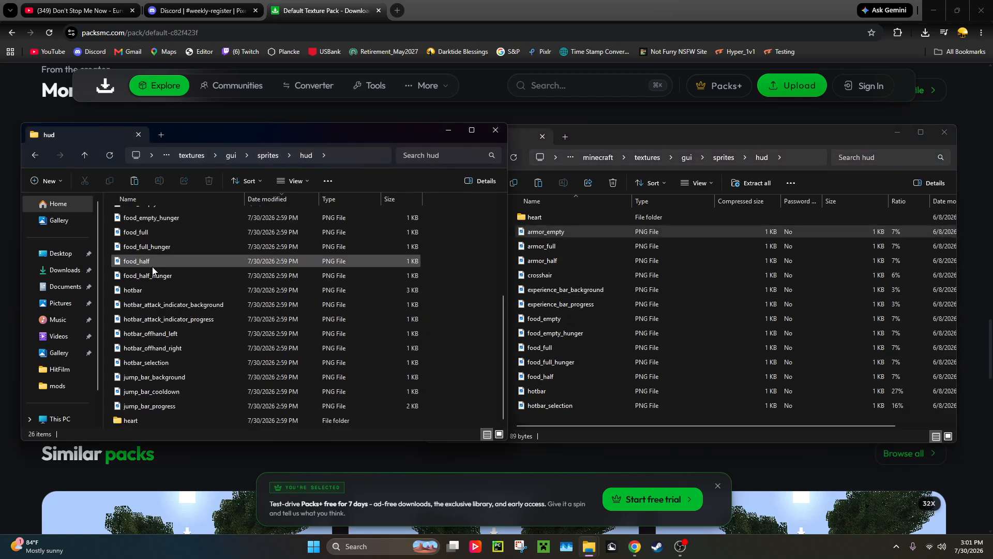
scroll(165, 285, "up", 4)
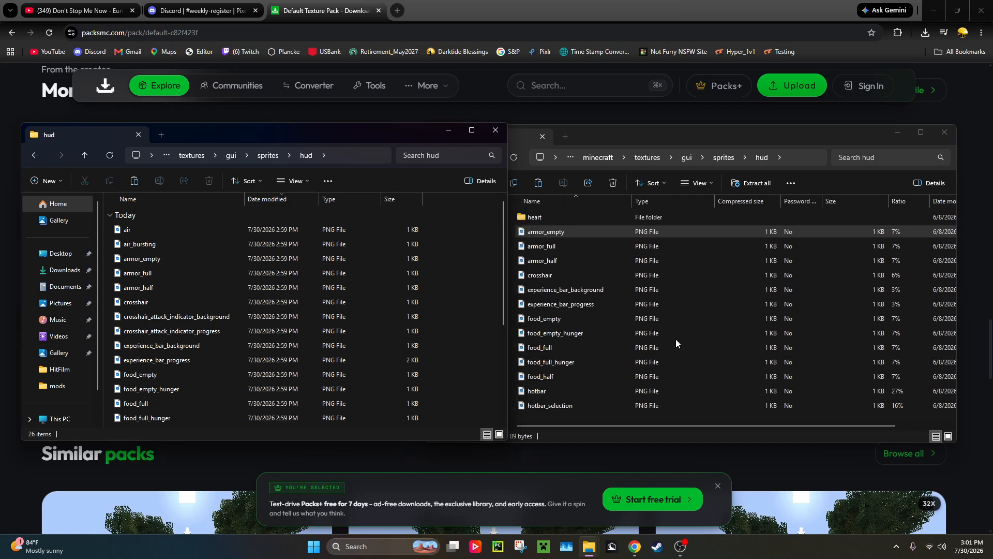
left_click_drag(601, 427, 312, 383)
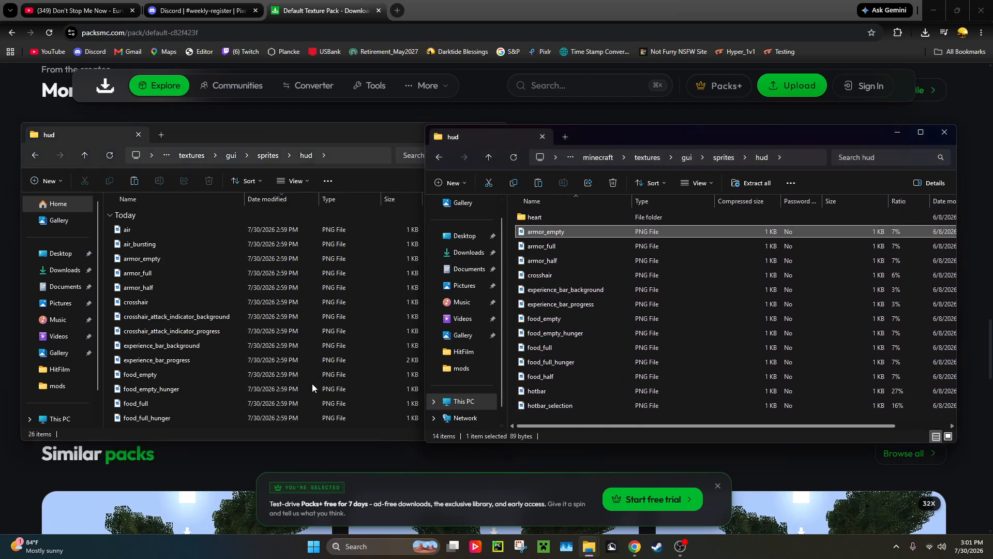
scroll(196, 324, "down", 3)
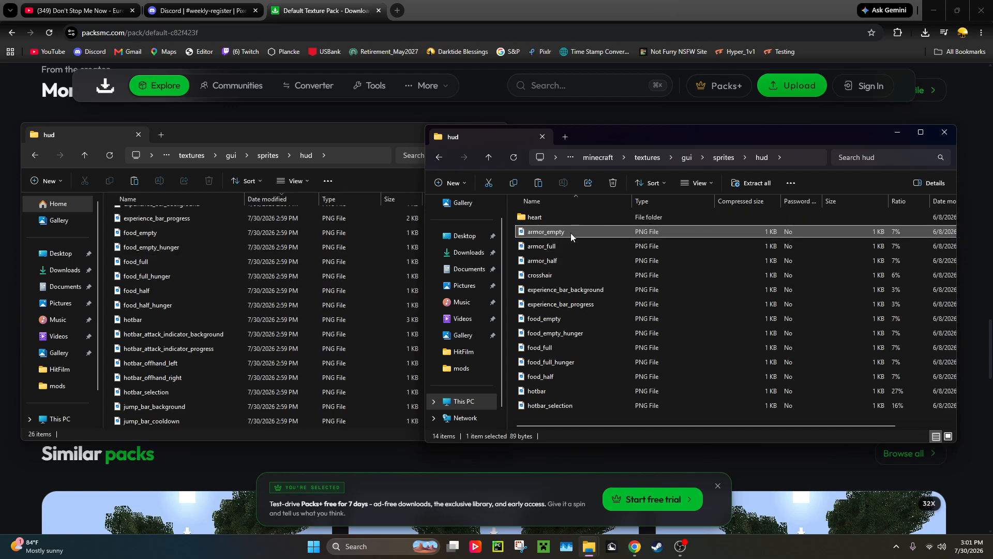
Step: Go through the PPTP pack's hud textures one by one from armor_full to food_empty_hunger
left_click(566, 245)
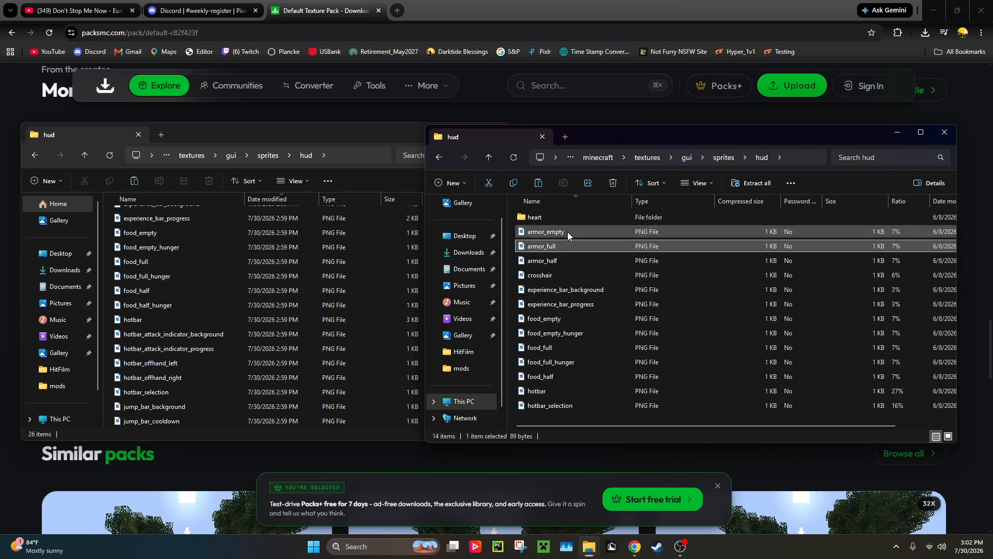
left_click(551, 261)
left_click(545, 278)
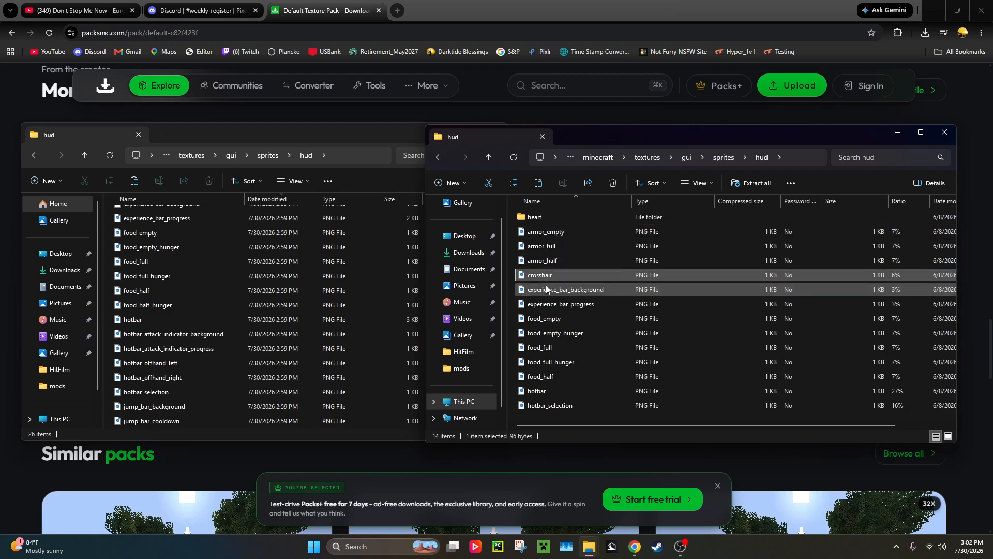
left_click(552, 291)
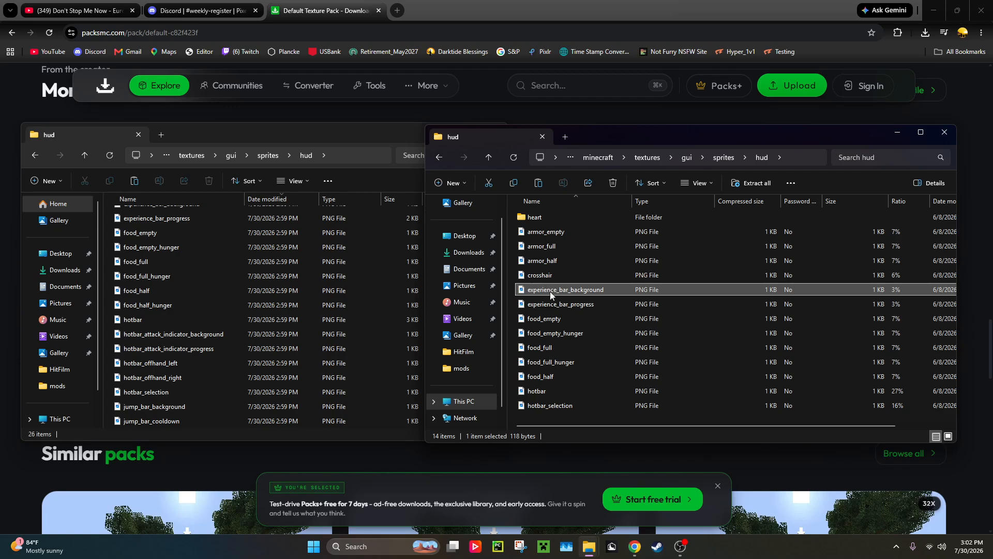
left_click(547, 305)
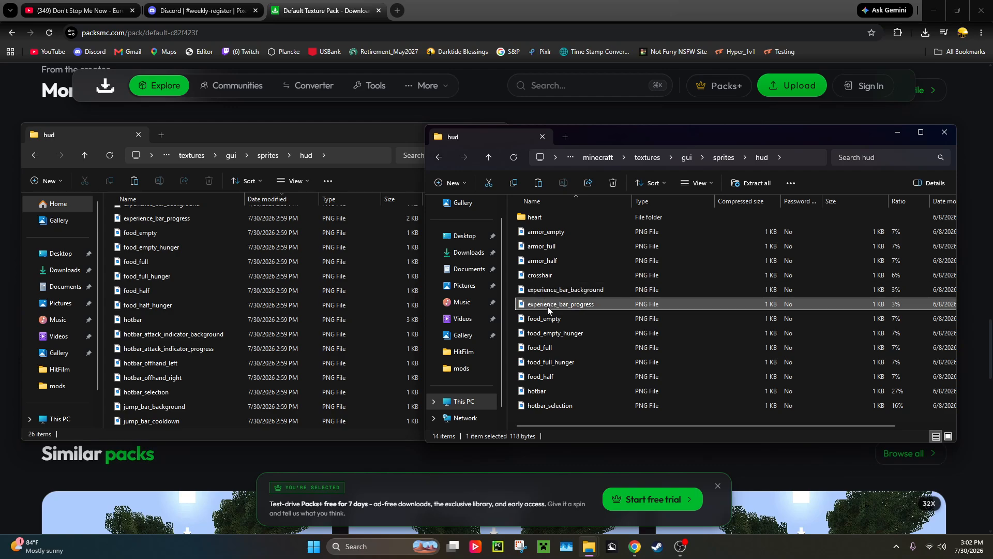
left_click(559, 318)
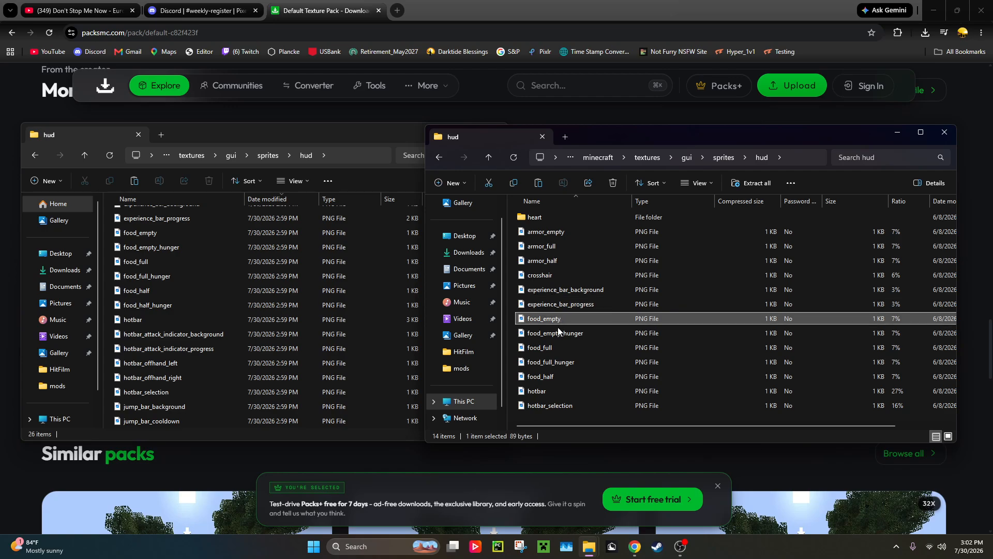
left_click(560, 333)
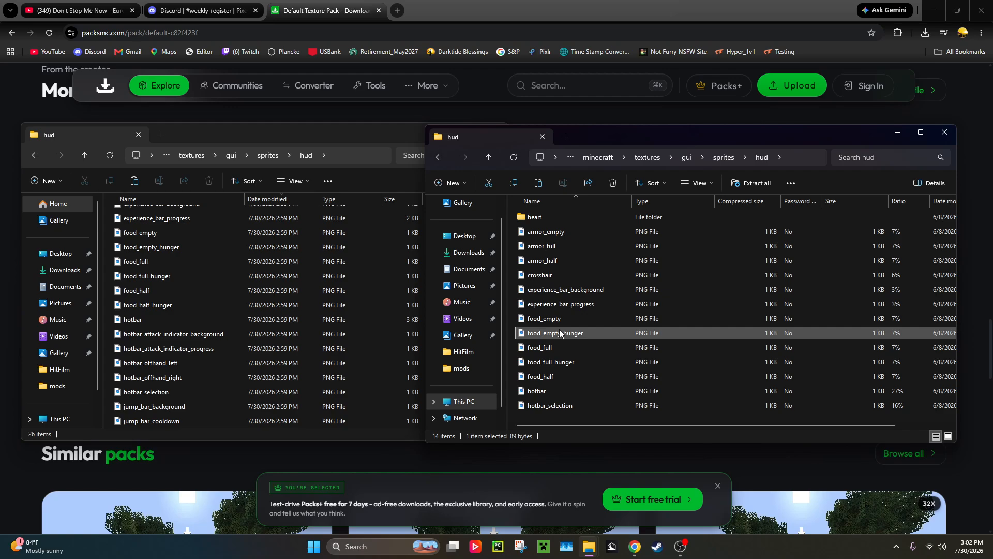
Step: Review the PPTP pack's whole hud texture list again, from armor_empty down to hotbar_selection
left_click(587, 232)
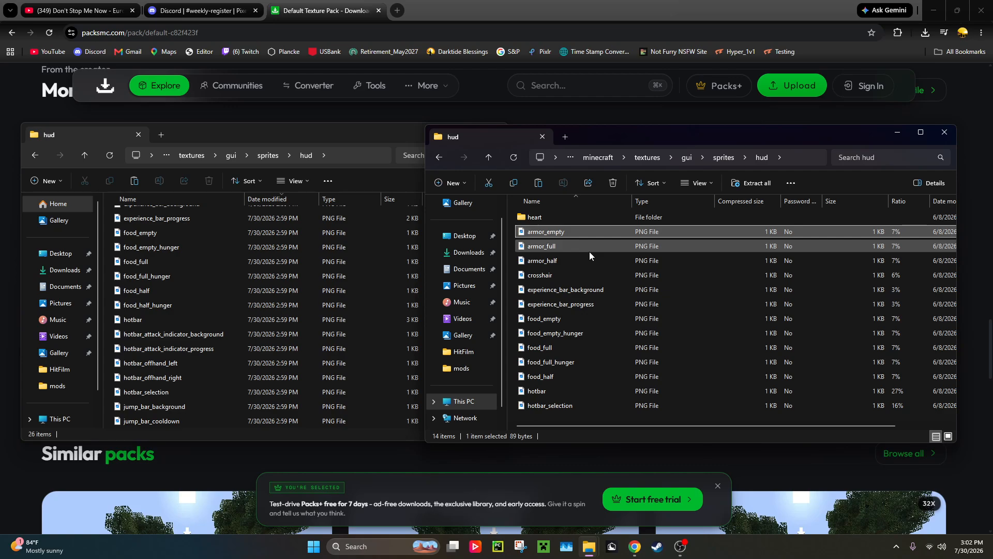
left_click(589, 252)
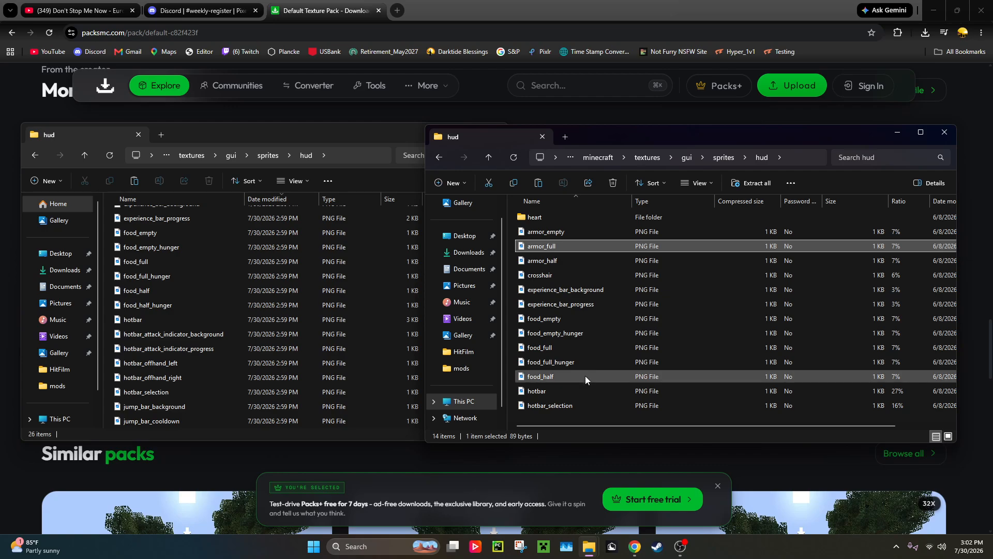
key("Down")
key("Down")
key("Down")
key("Down")
key("Down")
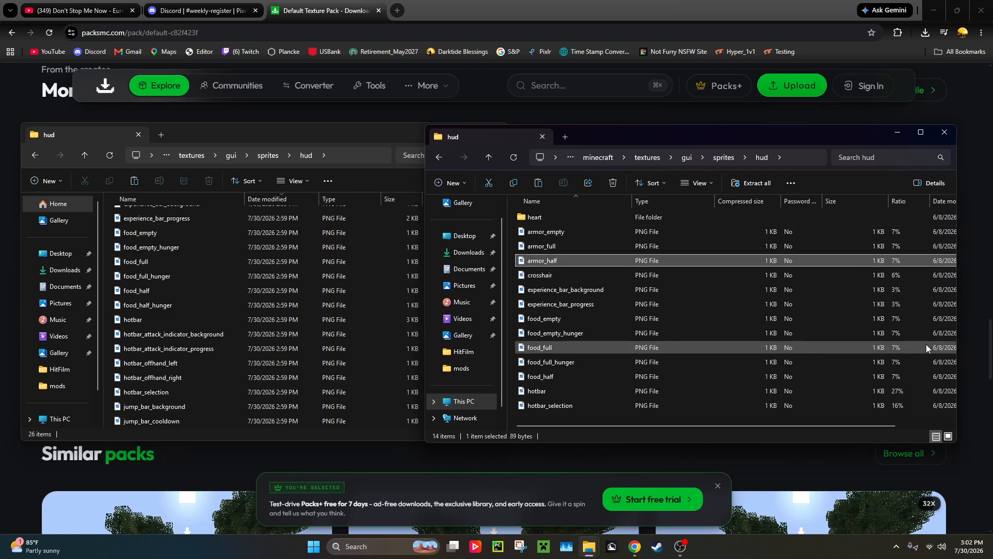
key("Down")
key("Down")
key("Down")
key("Down")
key("Down")
key("Down")
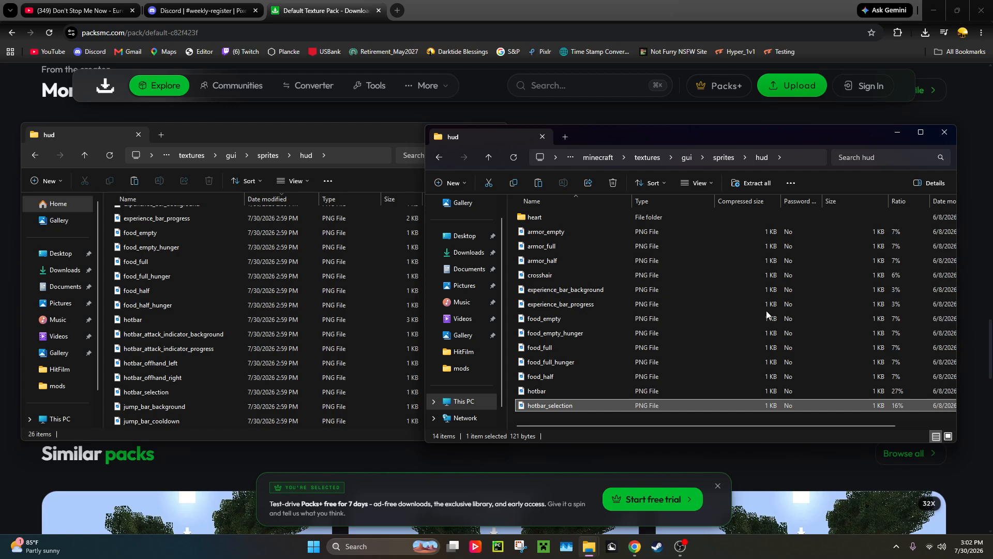
Step: Inspect the heart folder inside the PPTP pack's hud, view its full texture, and return to hud
left_click(594, 236)
scroll(584, 237, "right", 2)
scroll(580, 231, "left", 2)
double_click(573, 222)
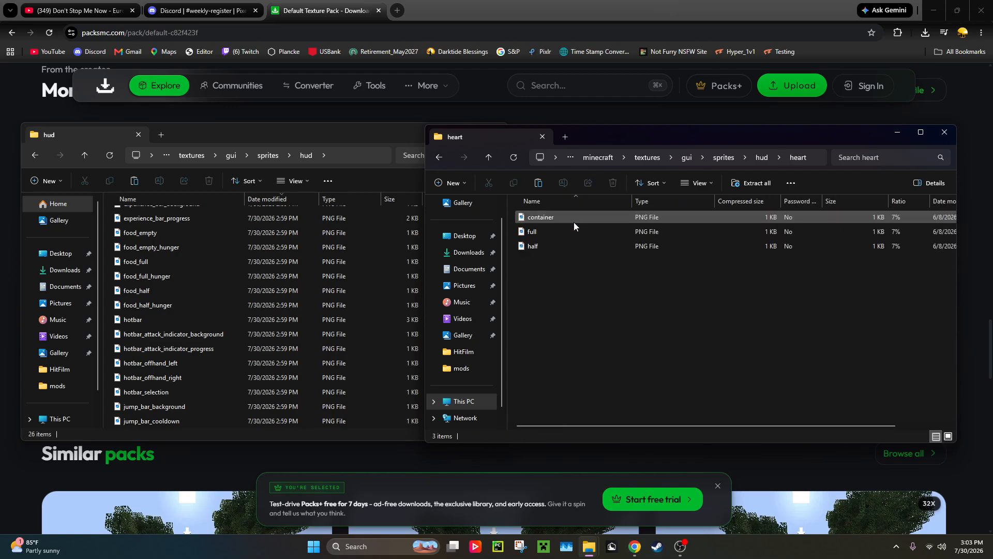
left_click(441, 158)
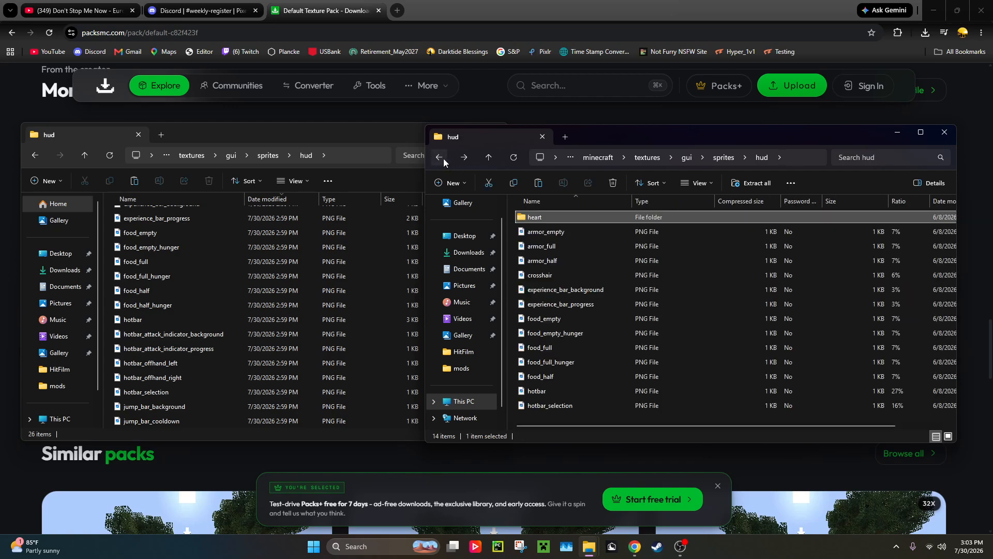
left_click(464, 158)
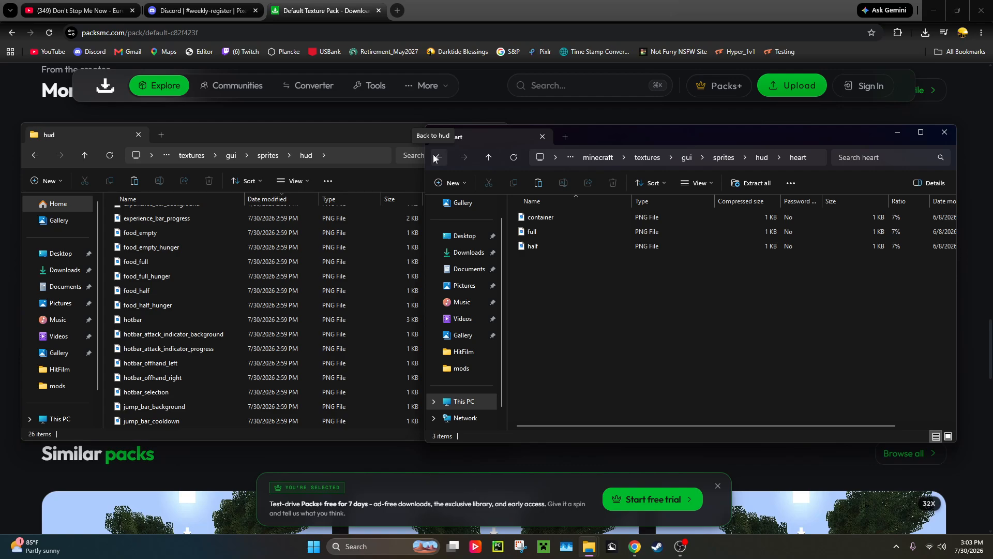
double_click(603, 231)
left_click(835, 120)
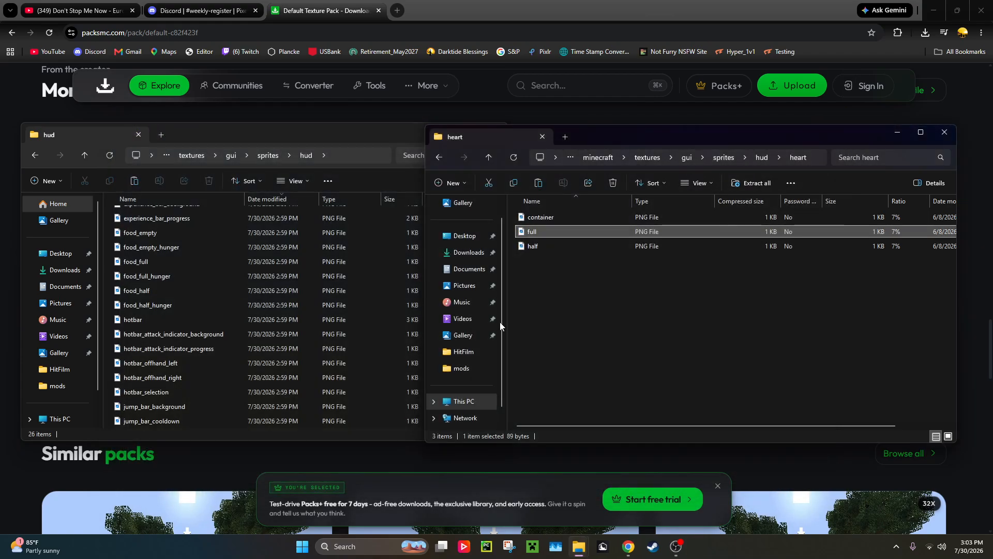
left_click(439, 156)
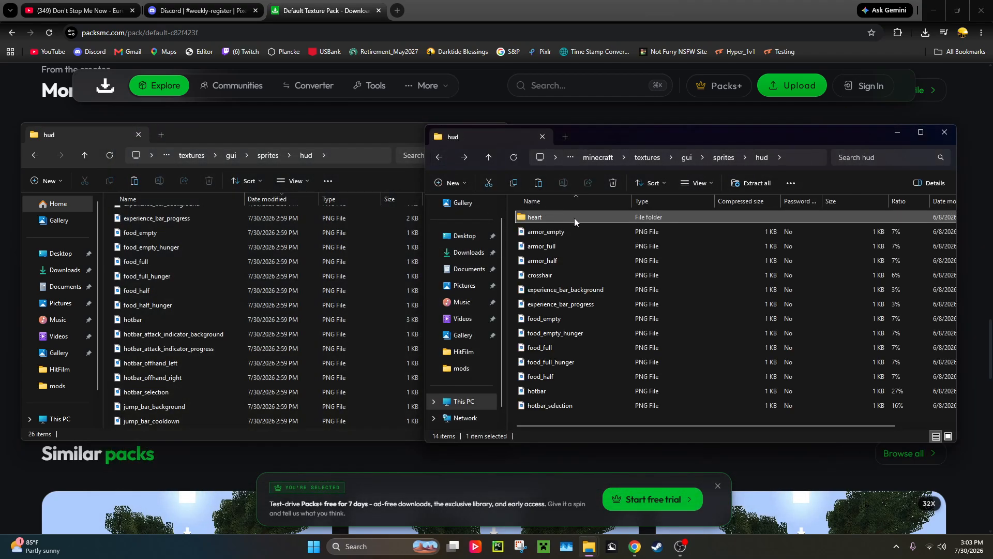
Step: Go back up to textures in both packs, open the block folder in each, and place the two windows side by side
left_click(439, 157)
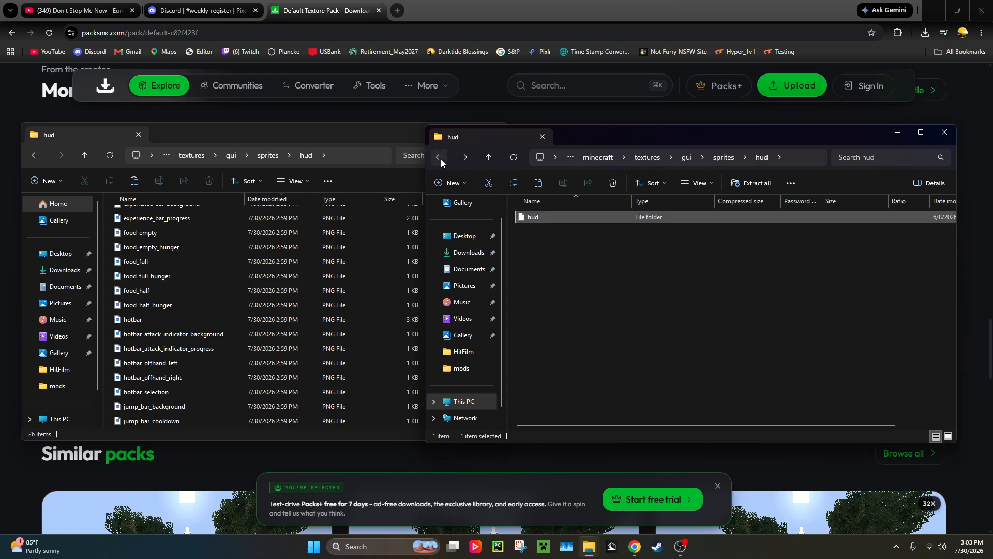
left_click(35, 156)
left_click(35, 155)
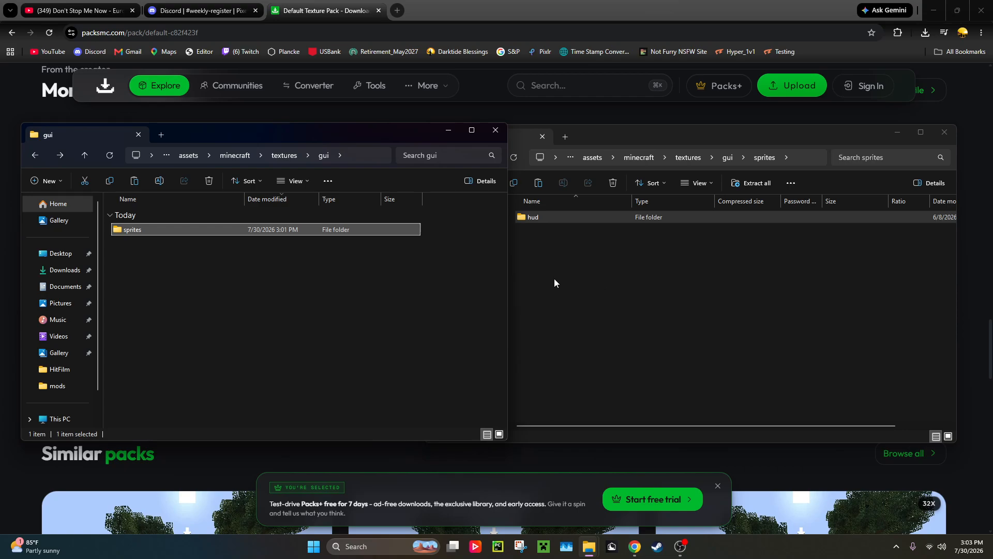
left_click(594, 238)
left_click(439, 156)
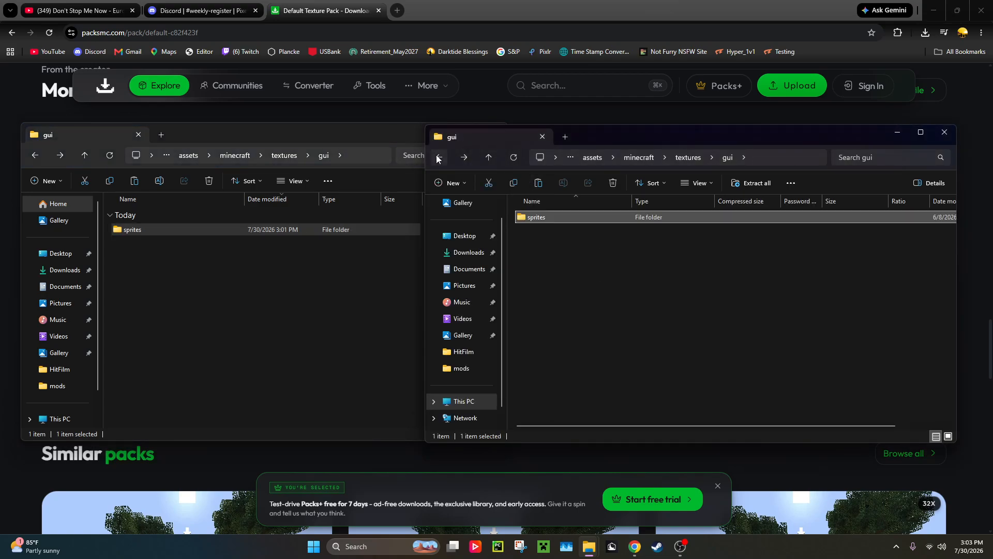
left_click(438, 157)
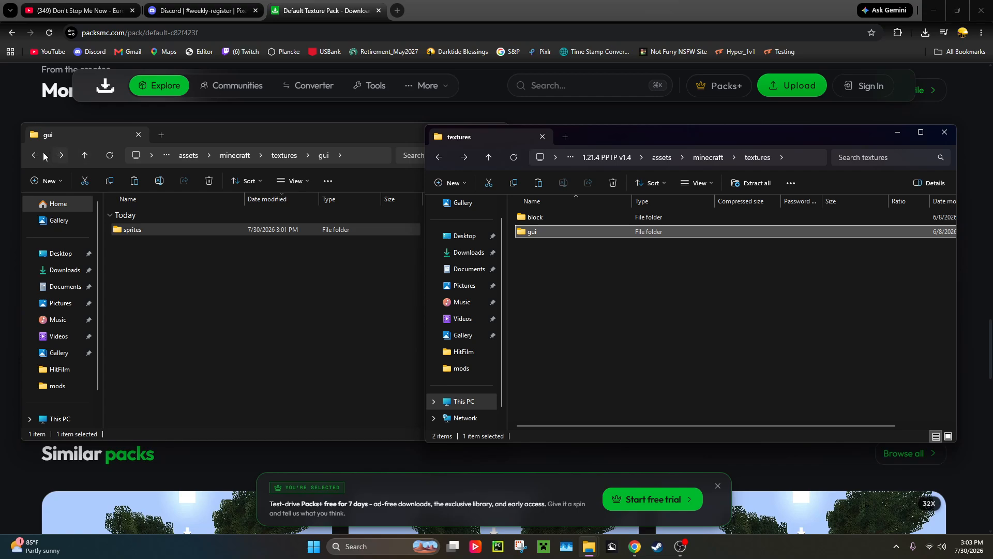
double_click(582, 221)
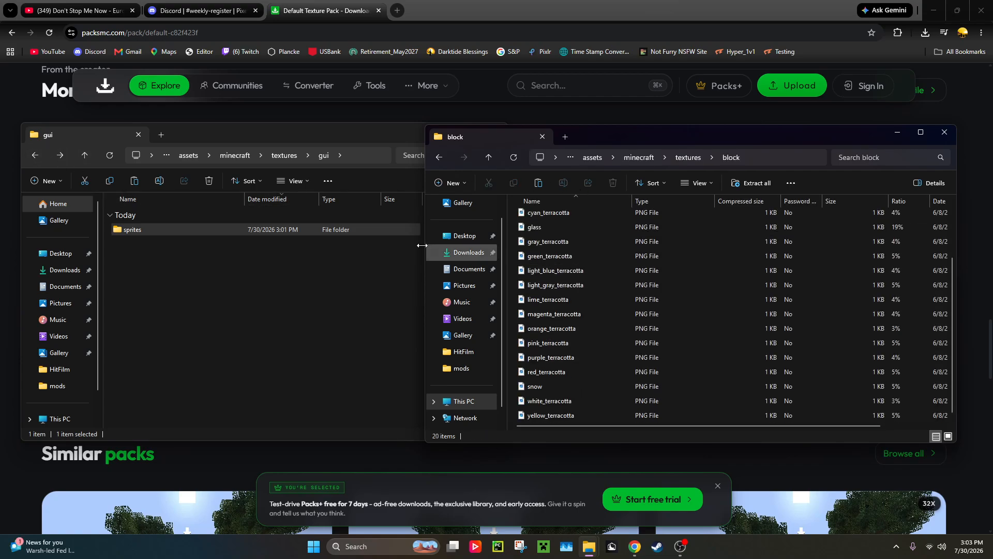
left_click(35, 156)
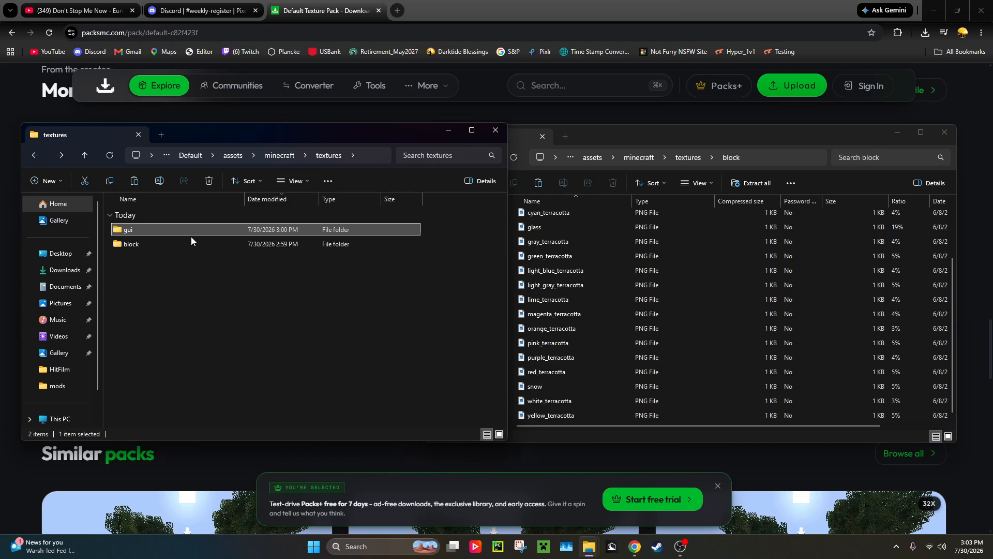
double_click(186, 241)
left_click_drag(241, 133, 229, 129)
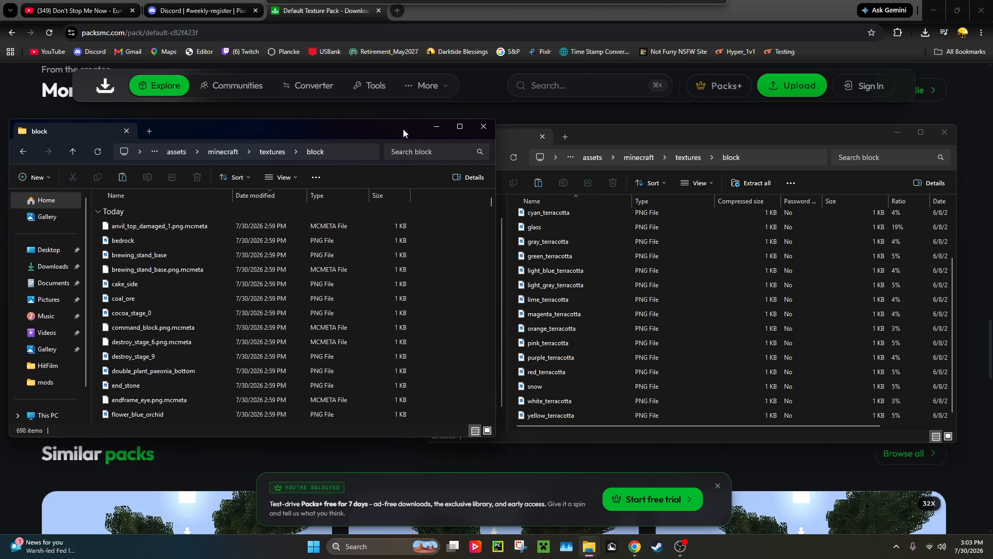
left_click_drag(620, 139, 642, 142)
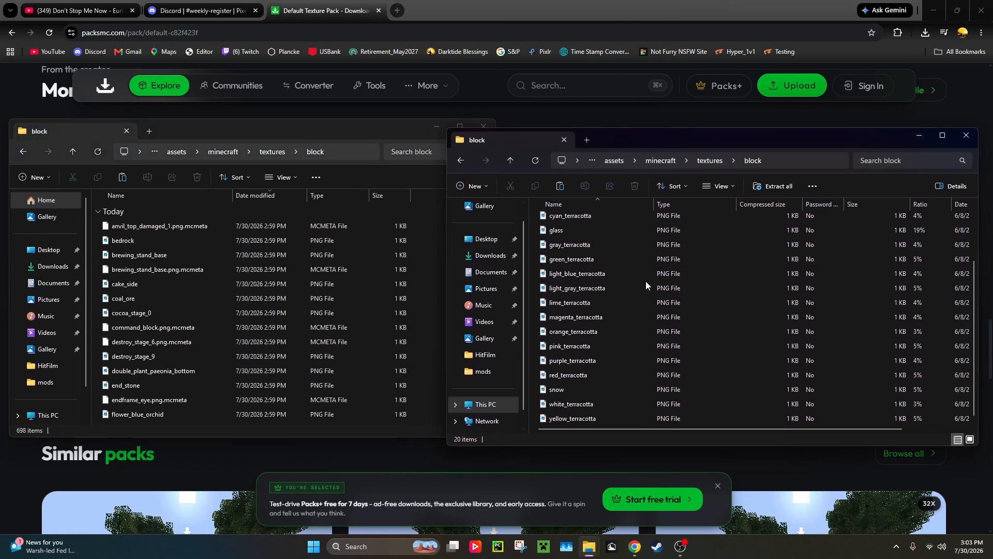
Step: Examine the PPTP pack's block textures, select anvil, and go back up to that pack's assets folder
scroll(656, 277, "up", 2)
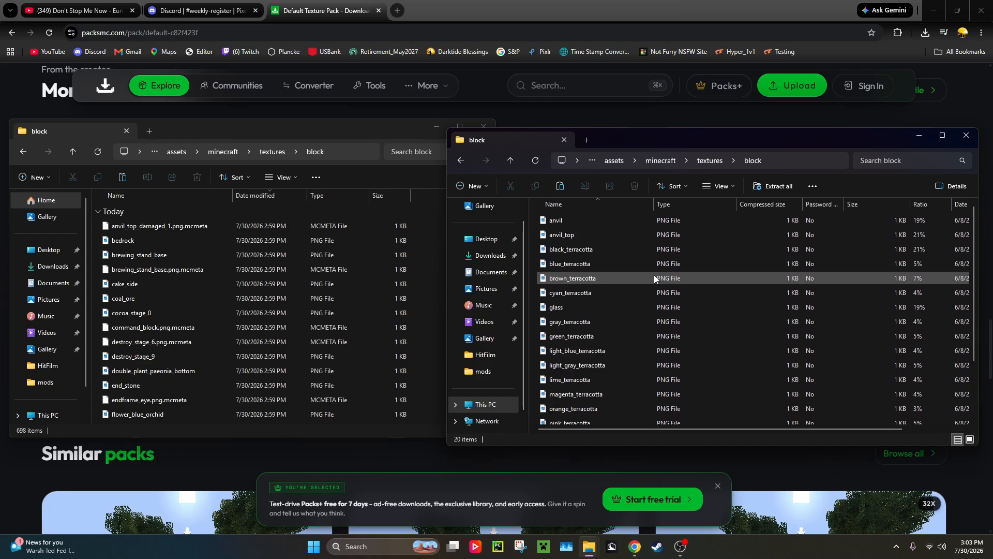
scroll(656, 278, "down", 2)
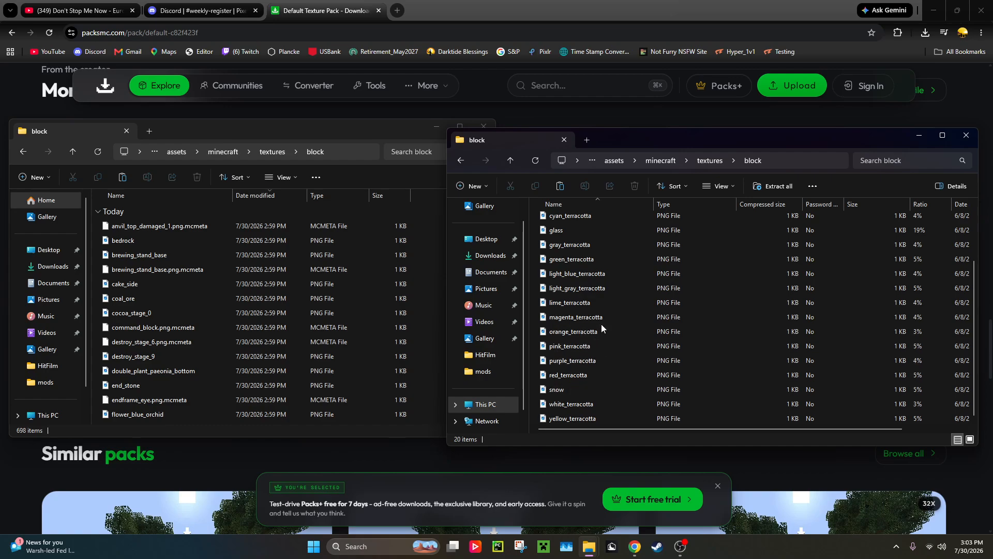
scroll(613, 310, "up", 2)
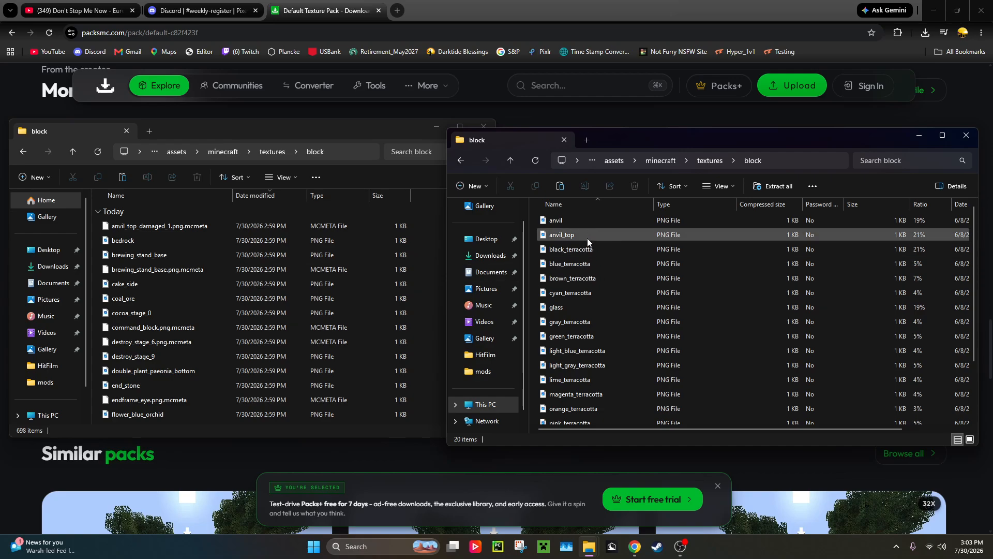
left_click(584, 220)
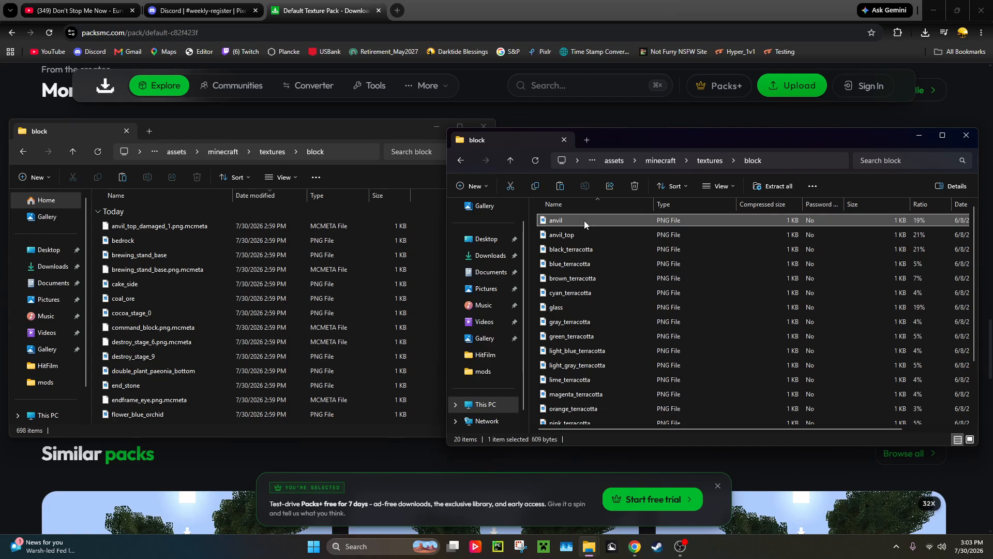
left_click(614, 160)
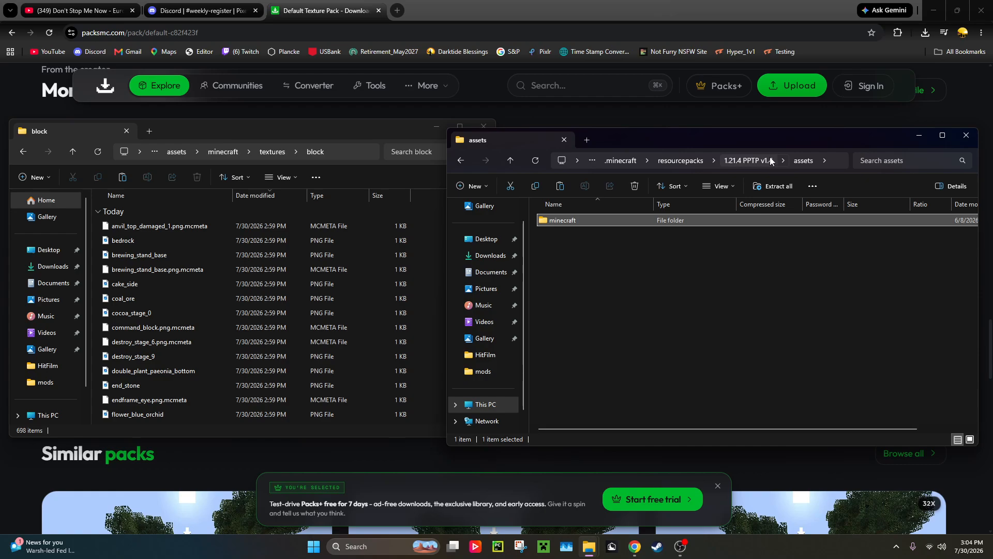
Step: Reopen the PPTP pack's block folder, review its textures from anvil to yellow_terracotta, and select glass
double_click(587, 221)
double_click(591, 219)
double_click(590, 219)
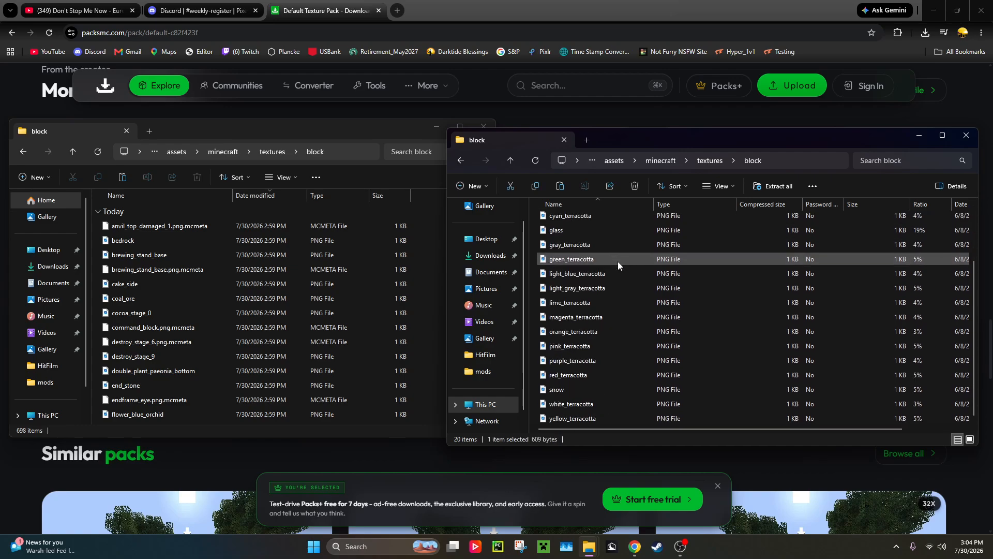
scroll(642, 269, "up", 2)
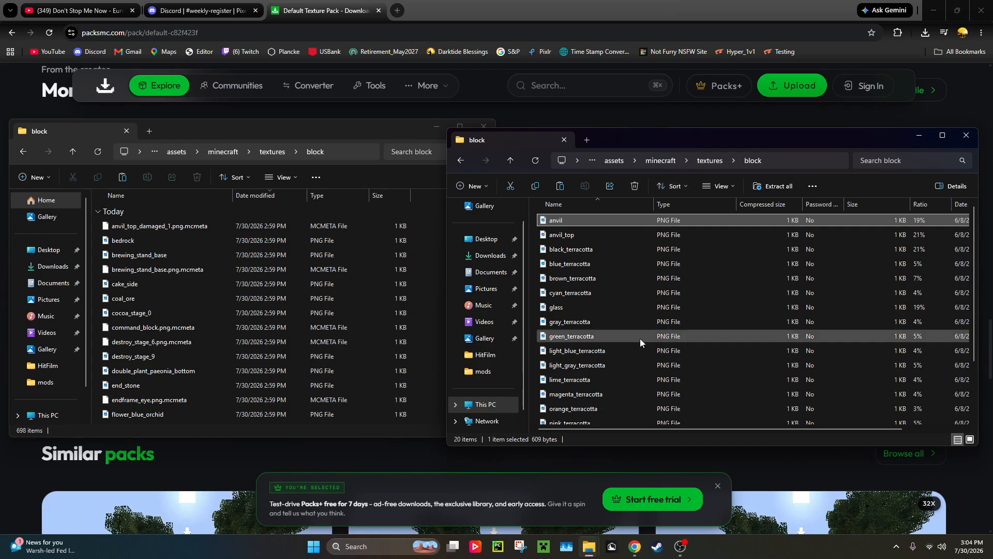
left_click(600, 305)
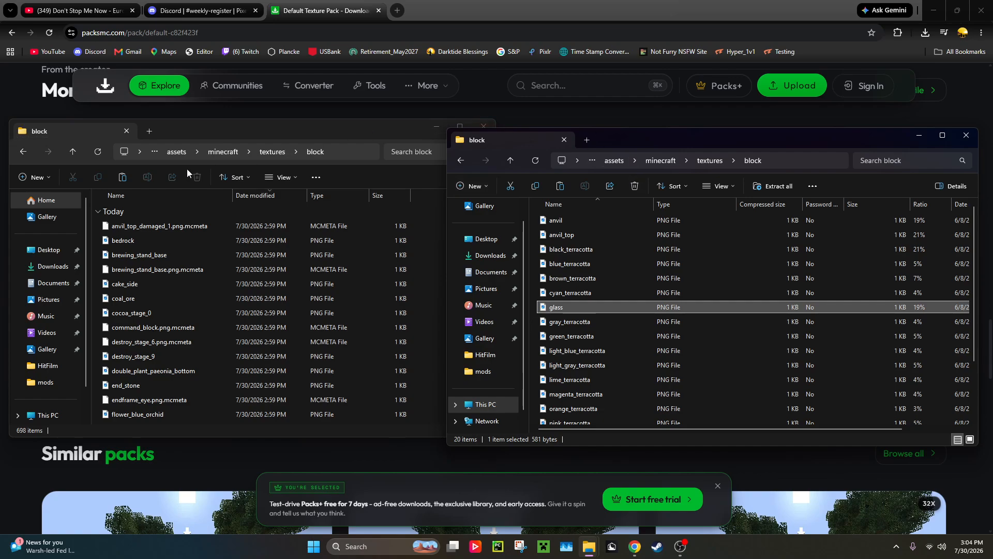
Step: Return to the Default pack's root folder and compress pack.credits, pack.mcmeta and assets into a ZIP file named Test
left_click(22, 152)
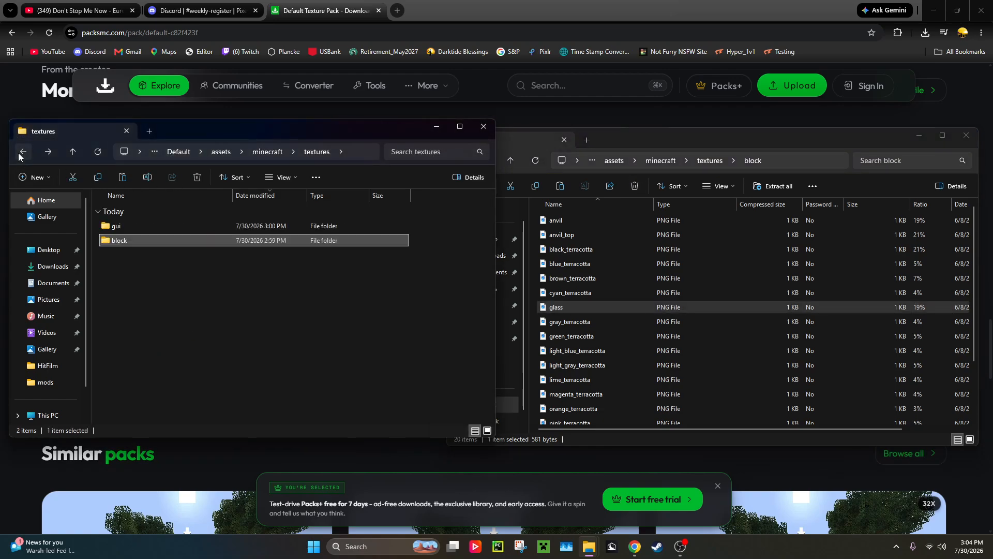
left_click(22, 152)
left_click(22, 152)
left_click(21, 152)
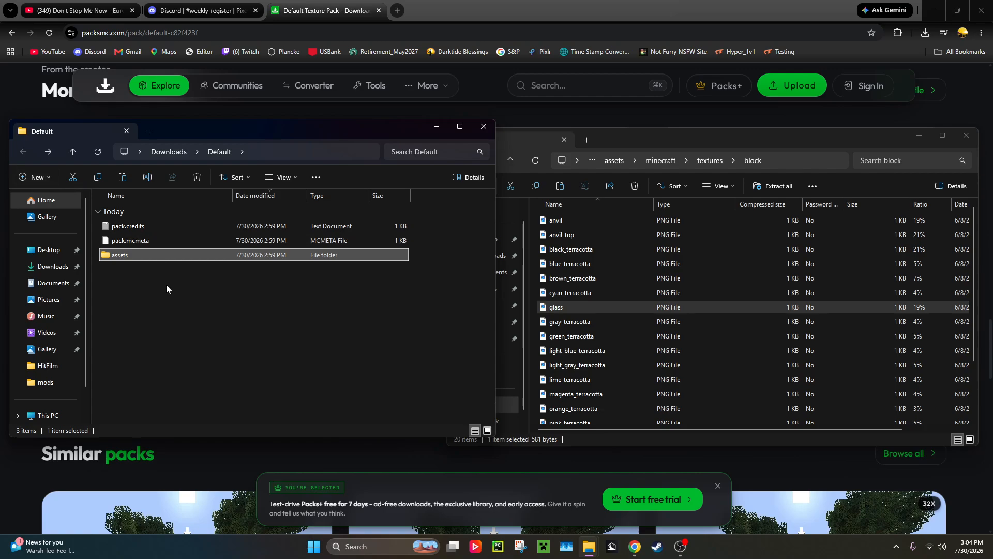
right_click(149, 261)
left_click(137, 275)
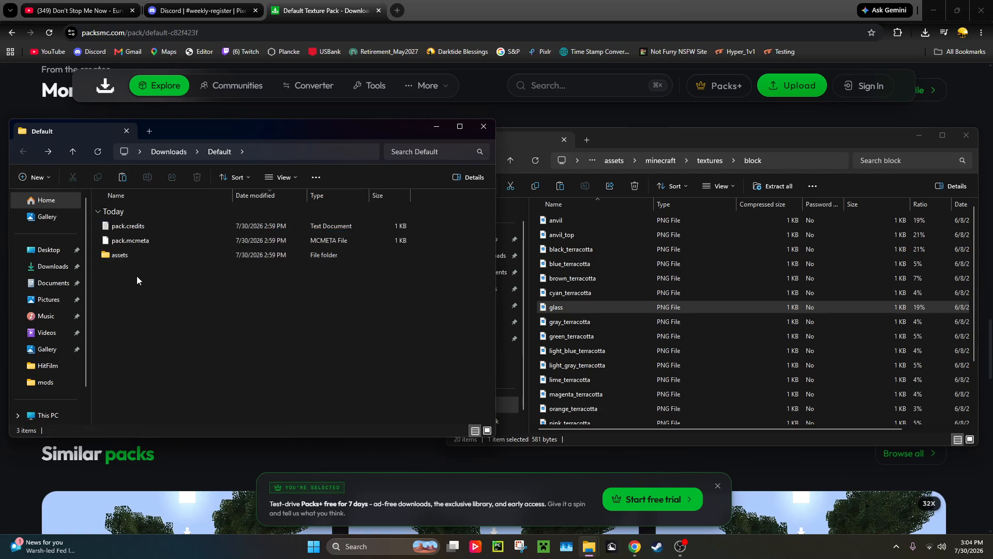
key("ctrl+a")
right_click(128, 251)
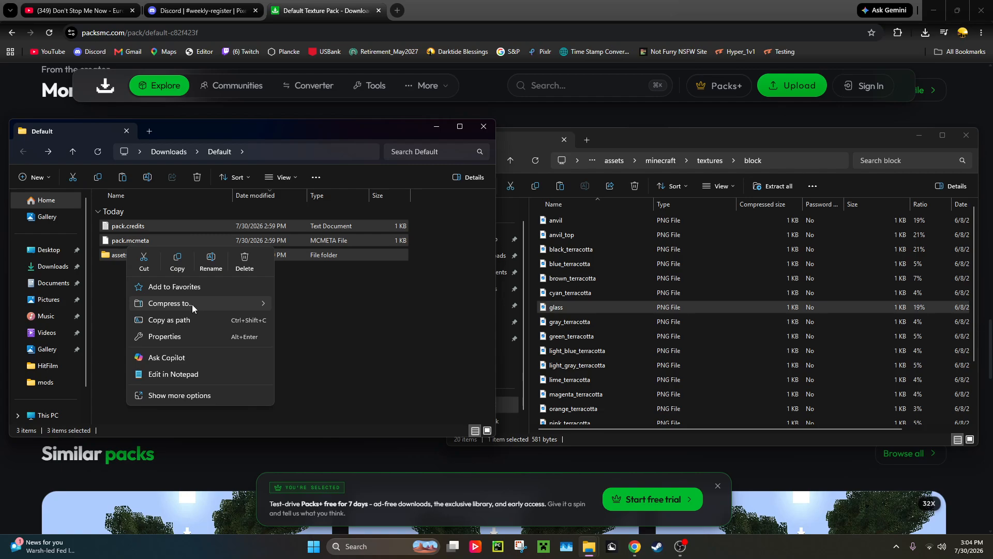
mouse_move(192, 305)
left_click(316, 306)
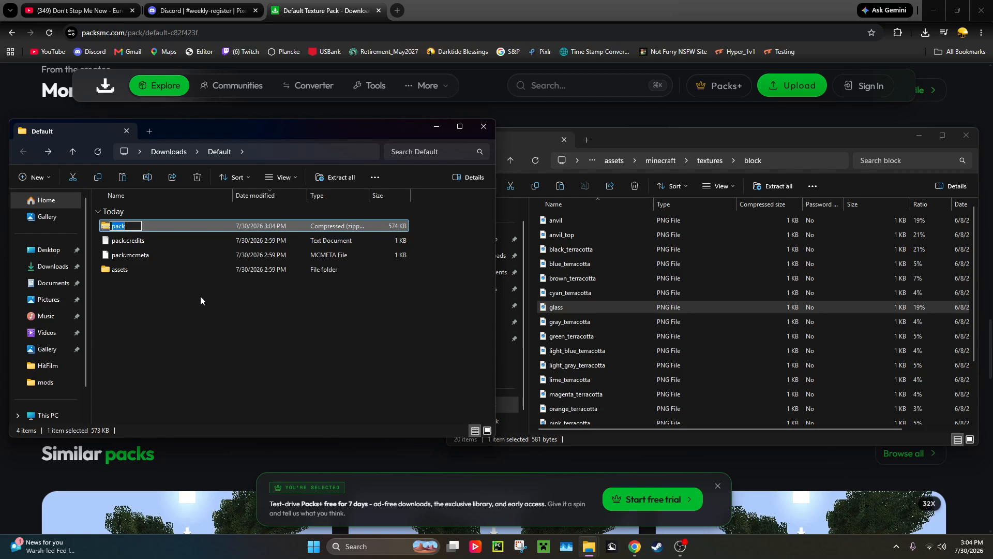
type("Test")
key("Return")
left_click(173, 228)
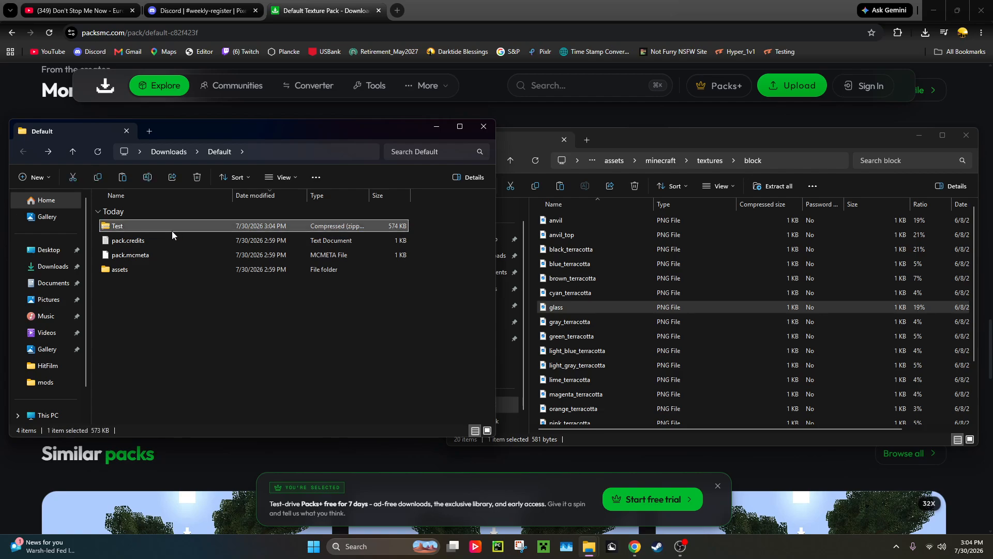
Step: Go to .minecraft's resourcepacks folder, put a copy of the Test ZIP there, and delete that copy
left_click(672, 144)
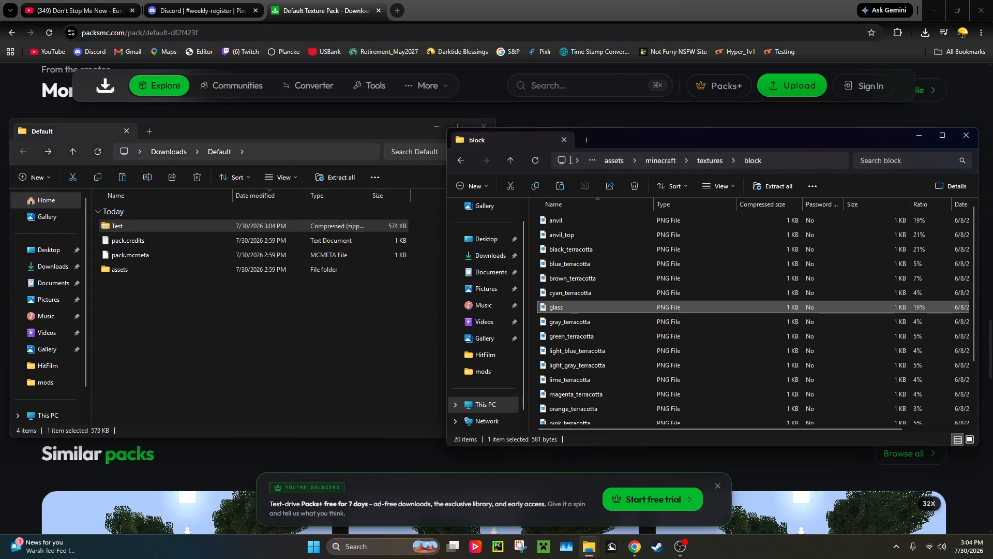
left_click(614, 160)
left_click(621, 161)
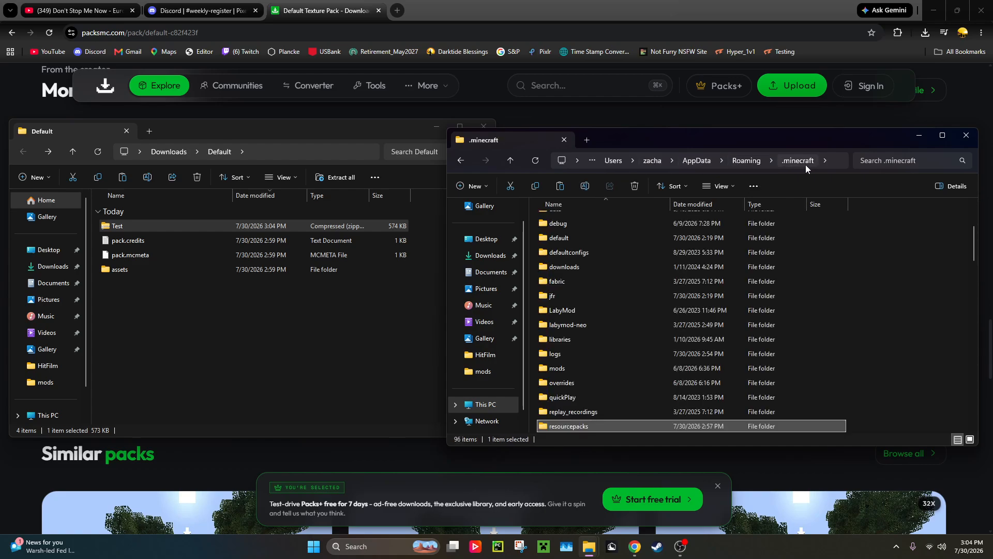
double_click(597, 430)
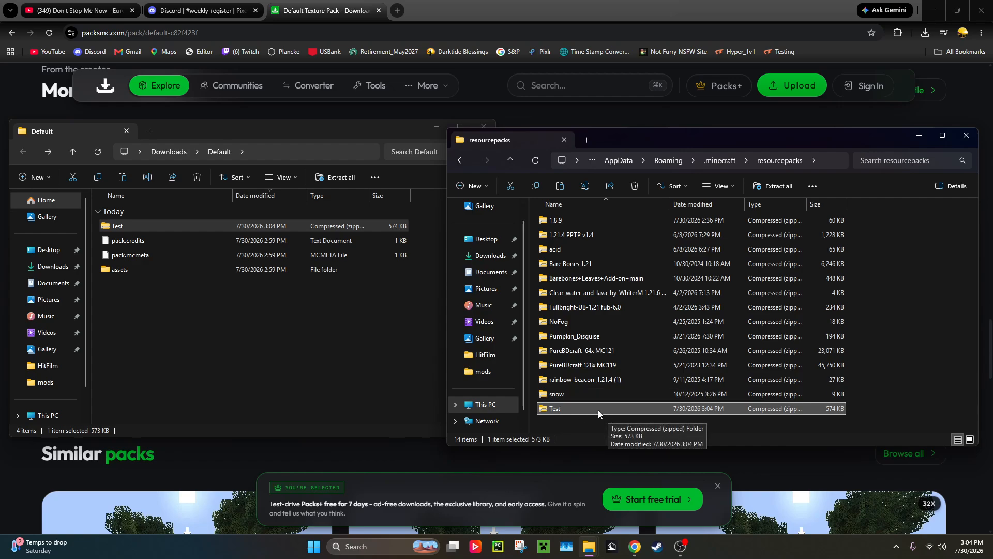
key("Delete")
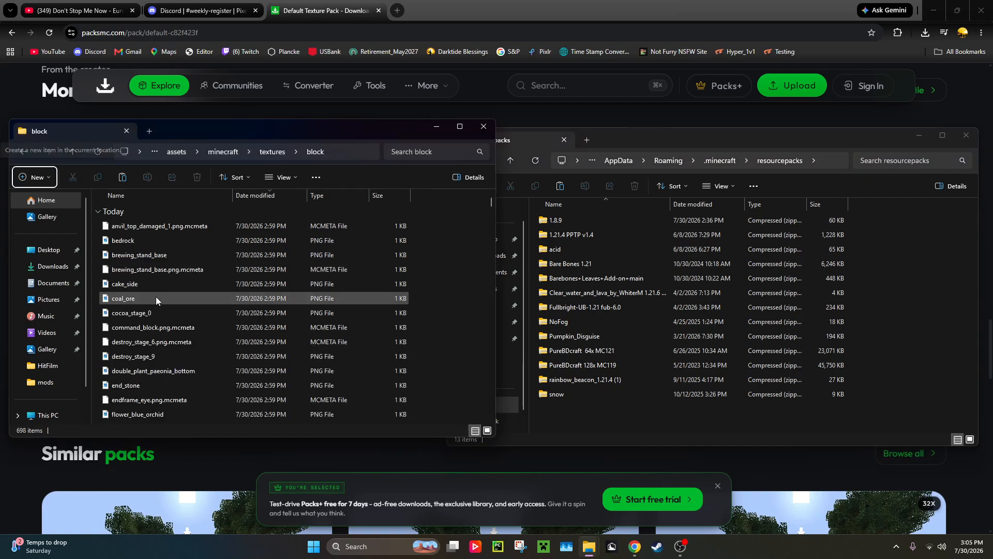
Step: Open the Default pack's coal_ore block texture in Paint and paint its whole 16 × 16 px canvas black
left_click(150, 299)
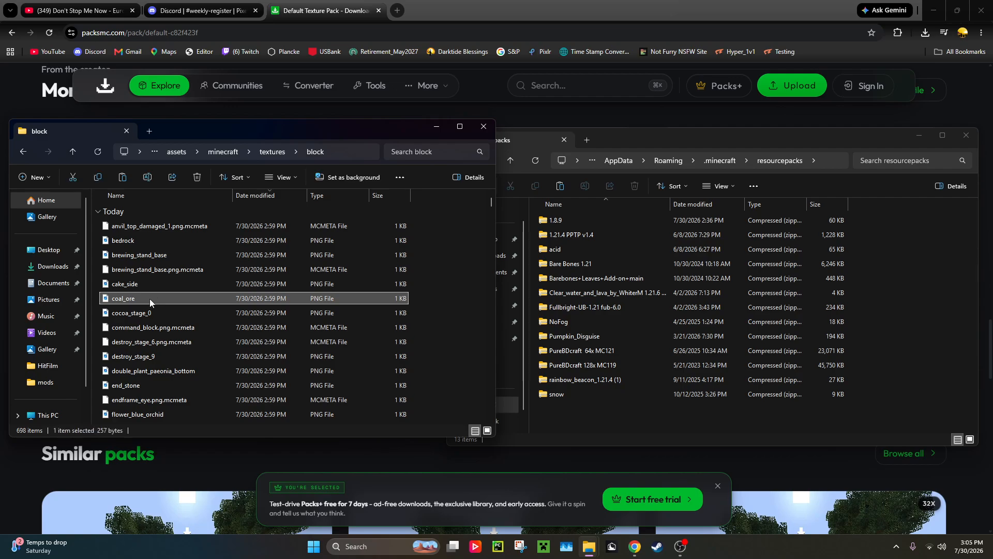
right_click(150, 299)
mouse_move(198, 191)
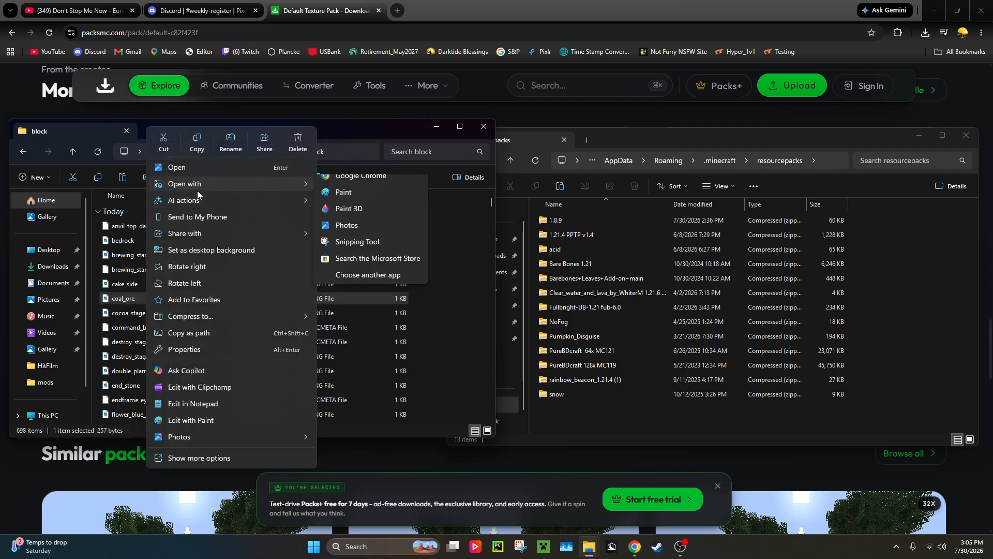
left_click(344, 192)
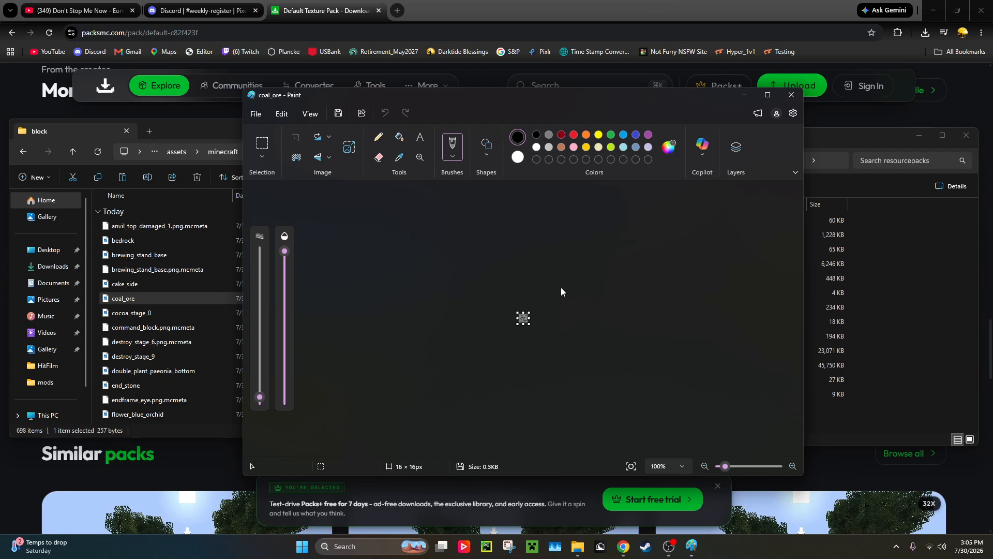
scroll(561, 292, "up", 8)
mouse_move(518, 407)
left_mouse_down()
mouse_move(561, 371)
mouse_move(519, 354)
mouse_move(446, 346)
mouse_move(410, 370)
mouse_move(597, 412)
mouse_move(456, 406)
mouse_move(437, 416)
left_mouse_up()
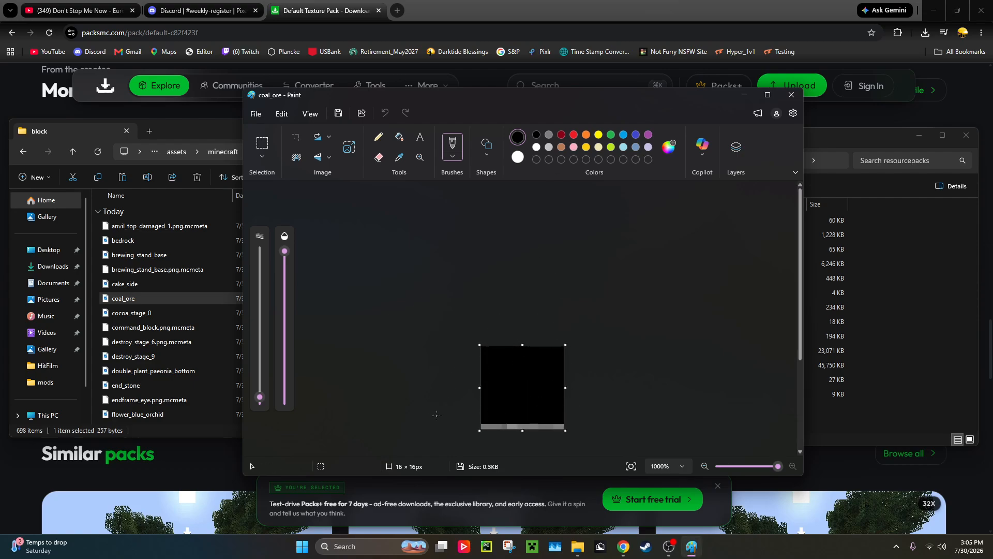
Step: Save the blackened coal_ore texture and close Paint
left_click(255, 114)
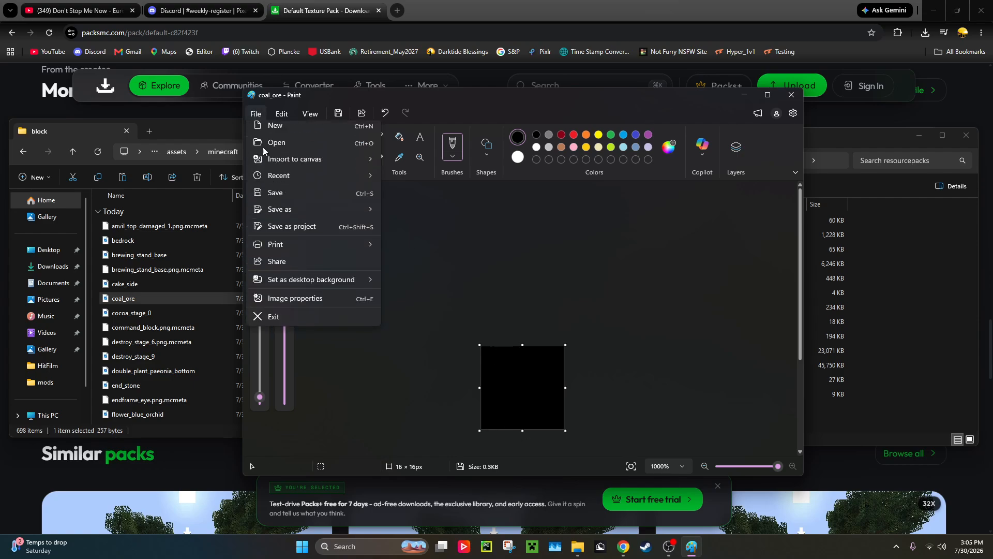
left_click(275, 193)
left_click(791, 95)
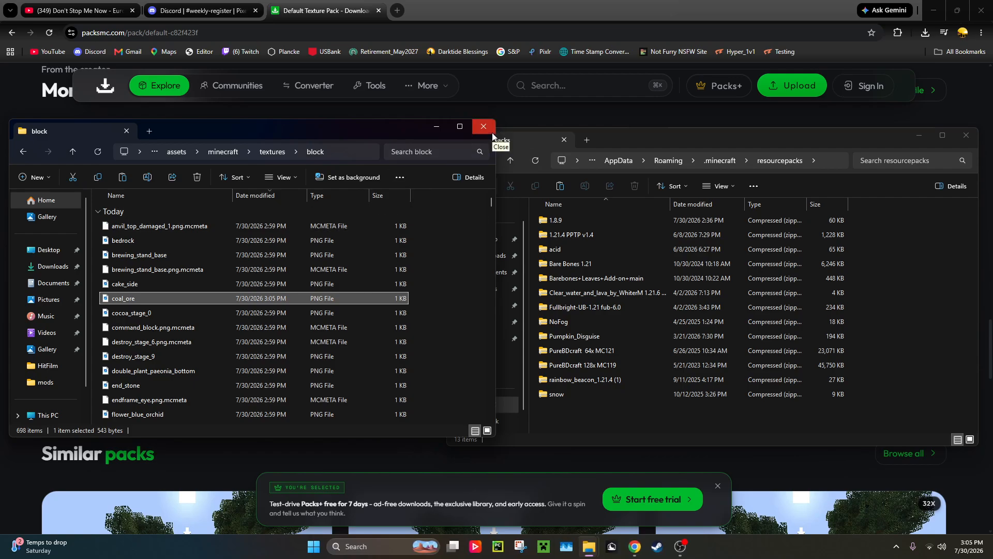
Step: Select the 1.8.9 pack in resourcepacks, close the Default pack's window, and move the resourcepacks window toward the middle of the desktop
left_click(582, 221)
left_click(481, 127)
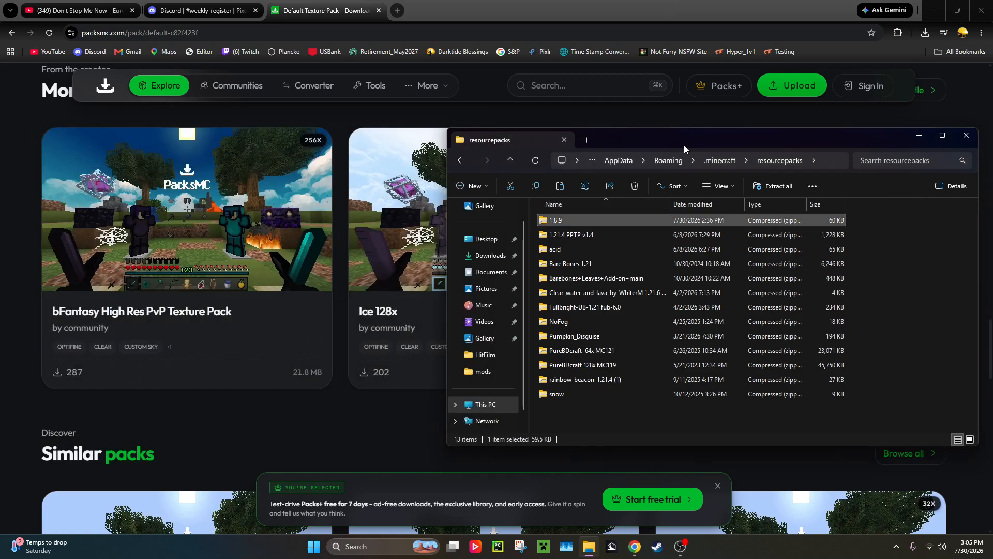
left_click_drag(684, 145, 489, 149)
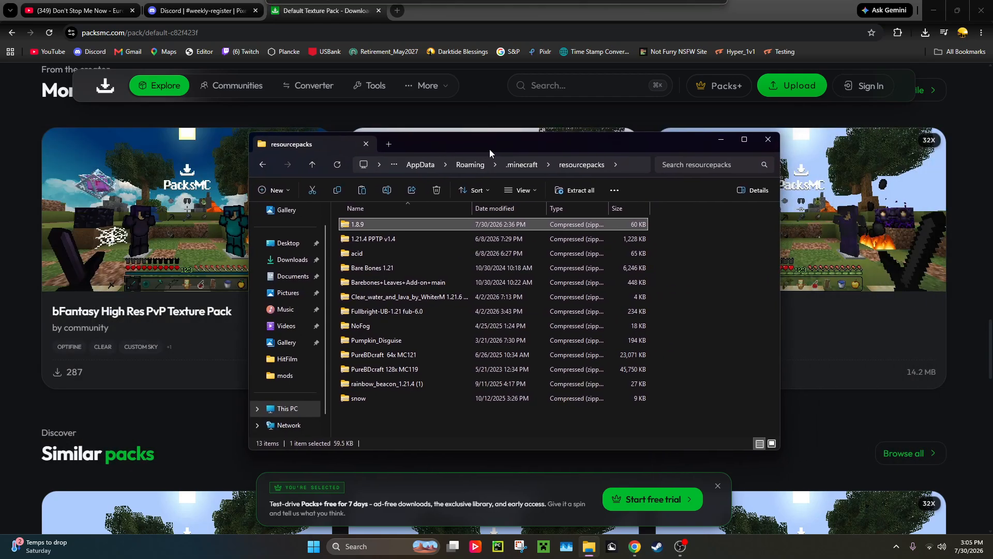
Step: Open the 1.8.9 pack down to its blocks textures folder, examine the texture names, and select hardened_clay_stained_brown
right_click(395, 223)
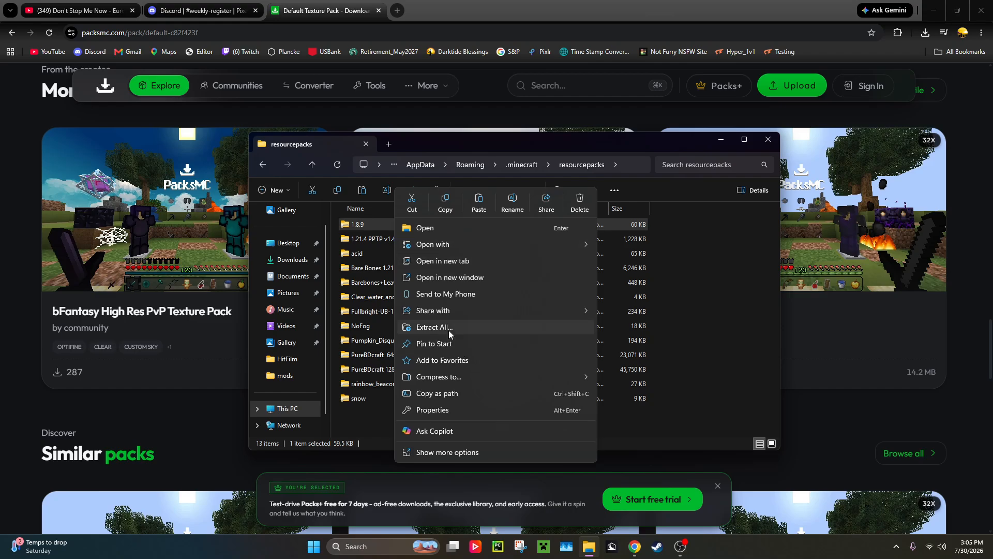
double_click(371, 225)
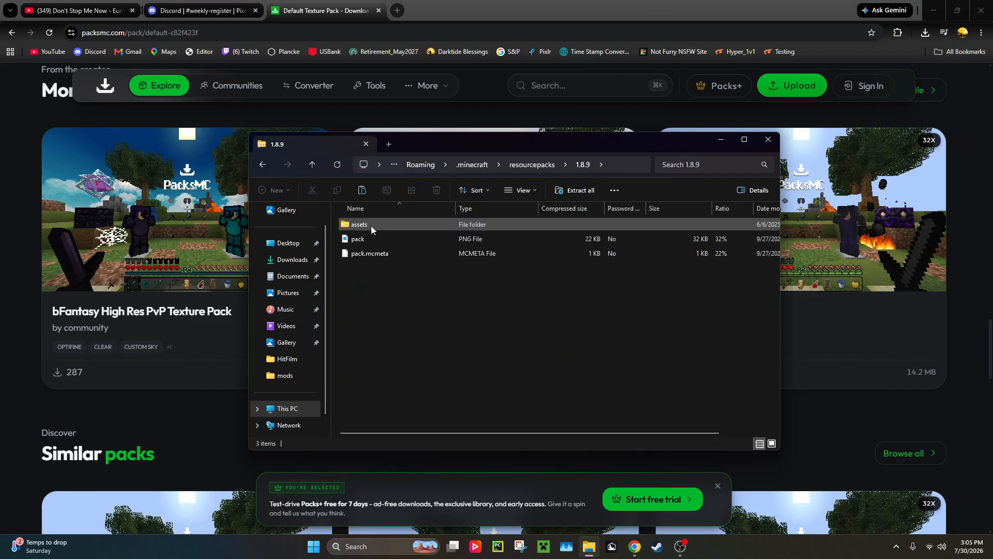
double_click(371, 225)
double_click(370, 226)
double_click(371, 226)
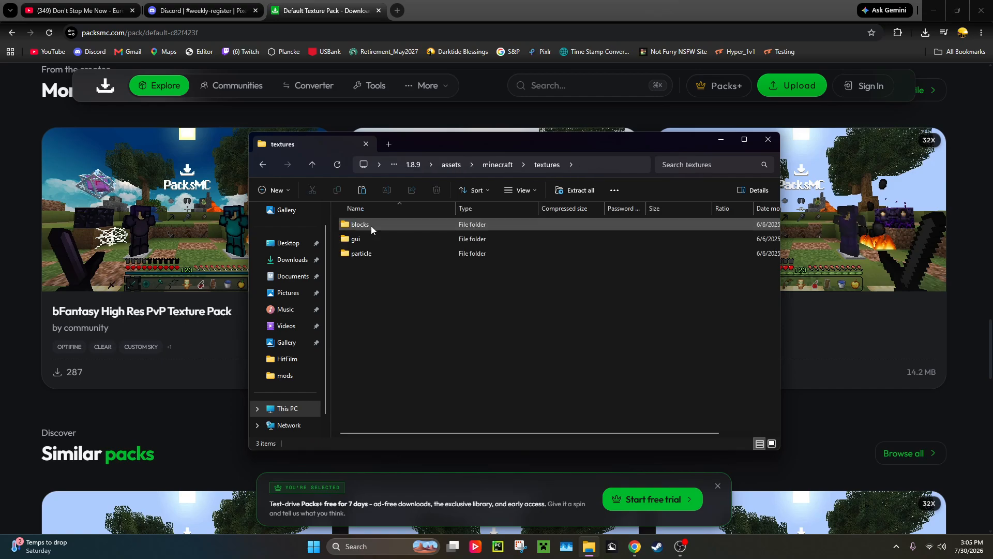
double_click(368, 228)
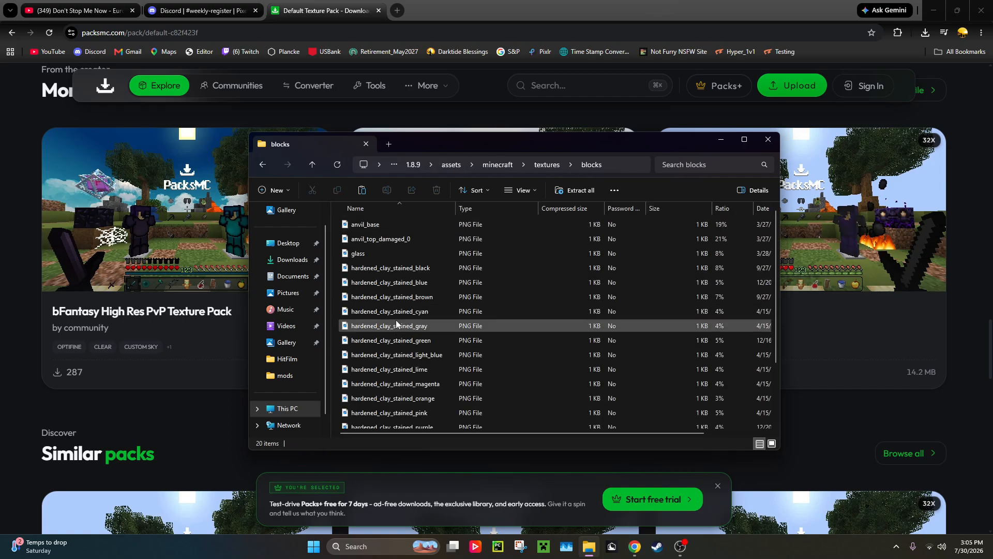
left_click(455, 297)
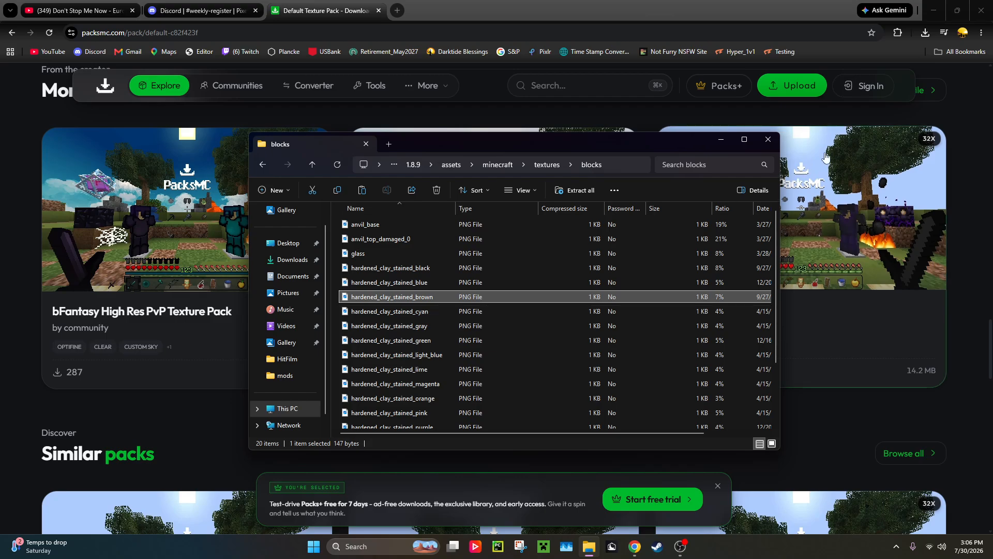
Step: Close the 1.8.9 pack's folder window and the Default Texture Pack download page
left_click(768, 140)
key("ctrl+w")
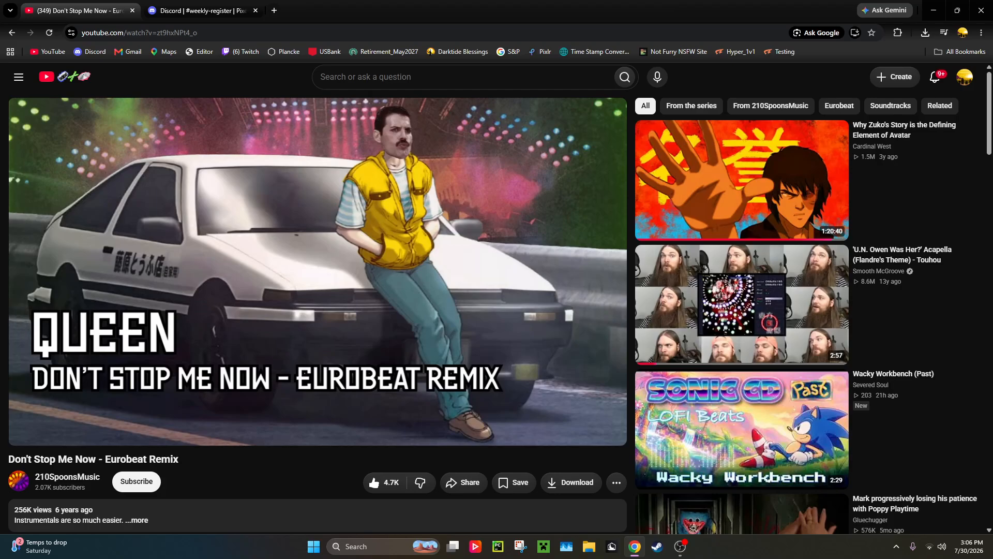
Step: Open a blank browser tab and bring up the OBS window
left_click(274, 10)
left_click(202, 10)
left_click(77, 10)
left_click(325, 6)
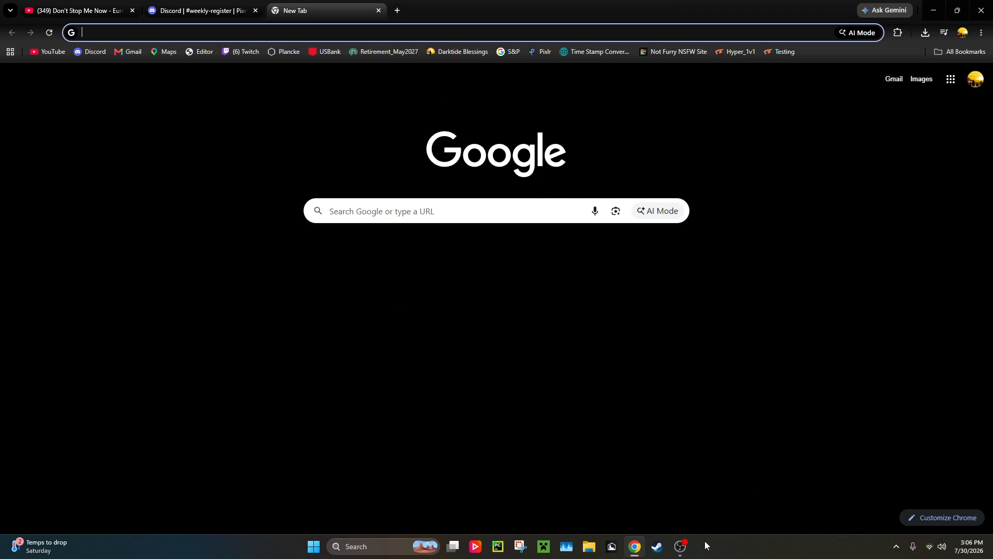
left_click(681, 546)
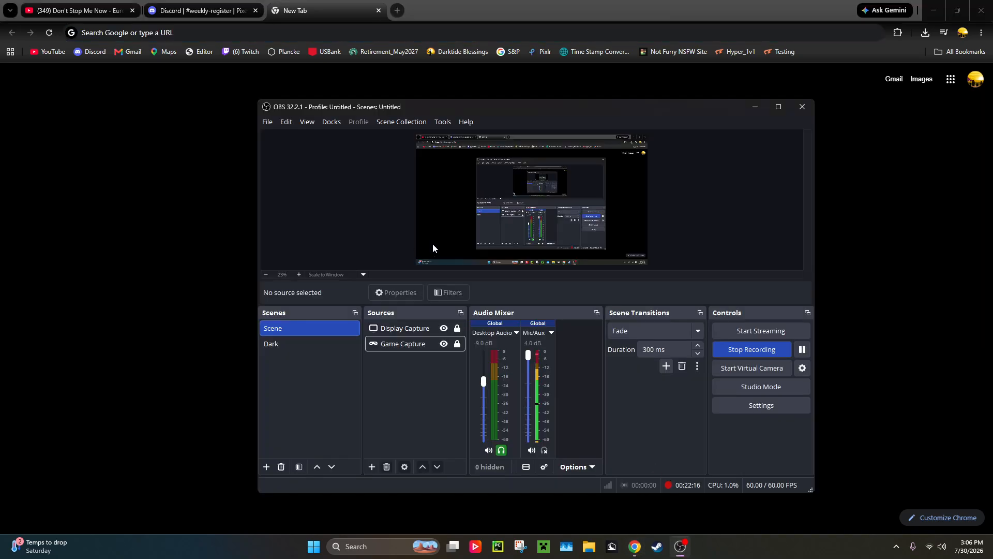